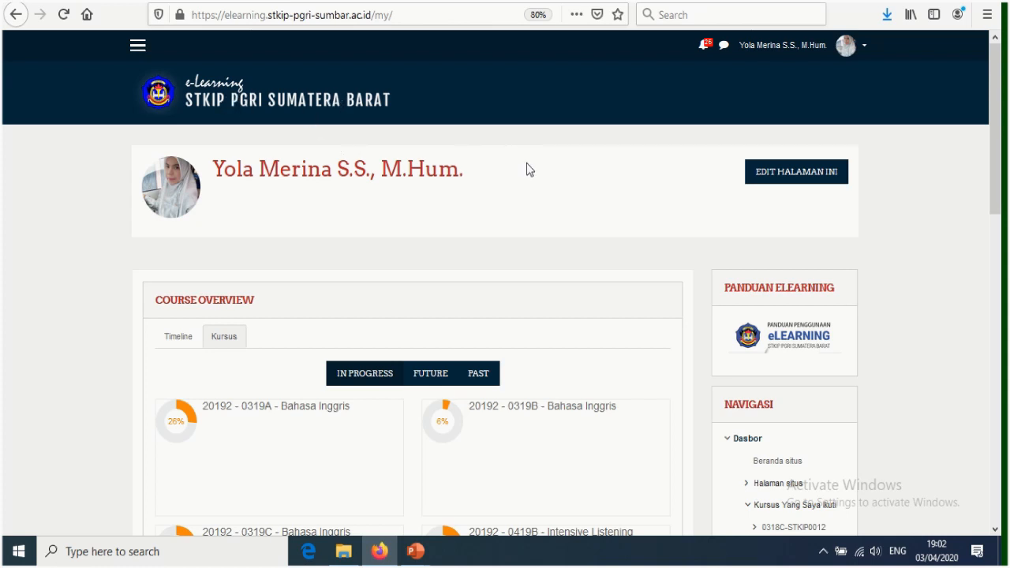
Open the course 20192 - 0319A - Bahasa Inggris from the in-progress courses.
scroll(528, 166, down, 3)
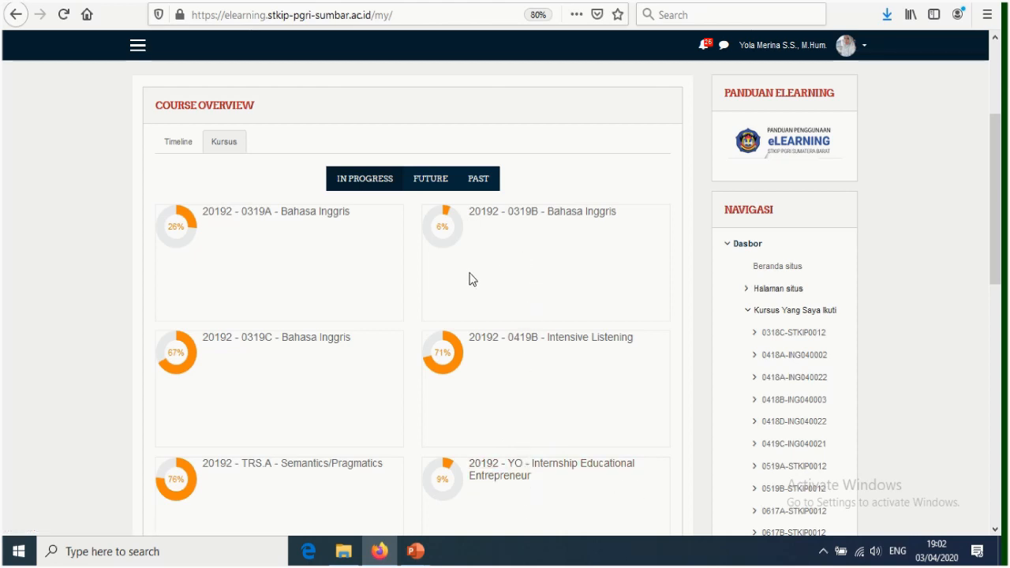
click(313, 214)
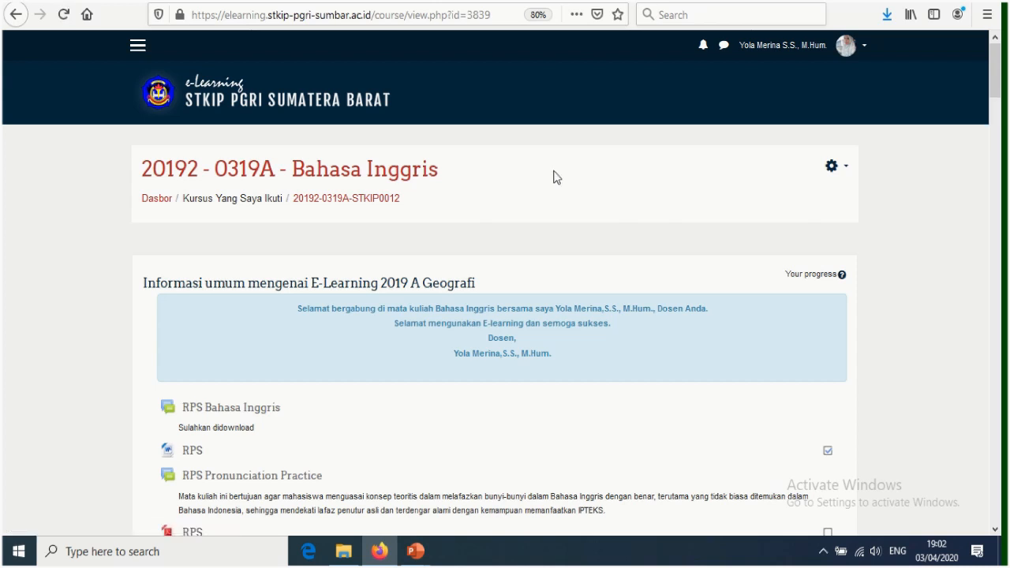
Look through the course page's general information and its first meeting sections.
scroll(556, 175, down, 2)
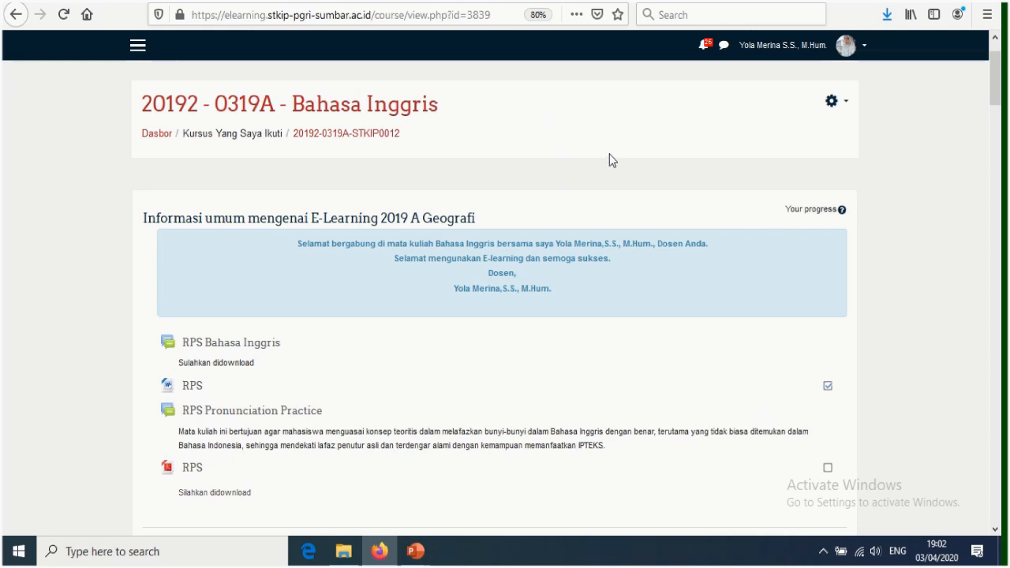
scroll(608, 160, down, 1)
scroll(609, 154, down, 5)
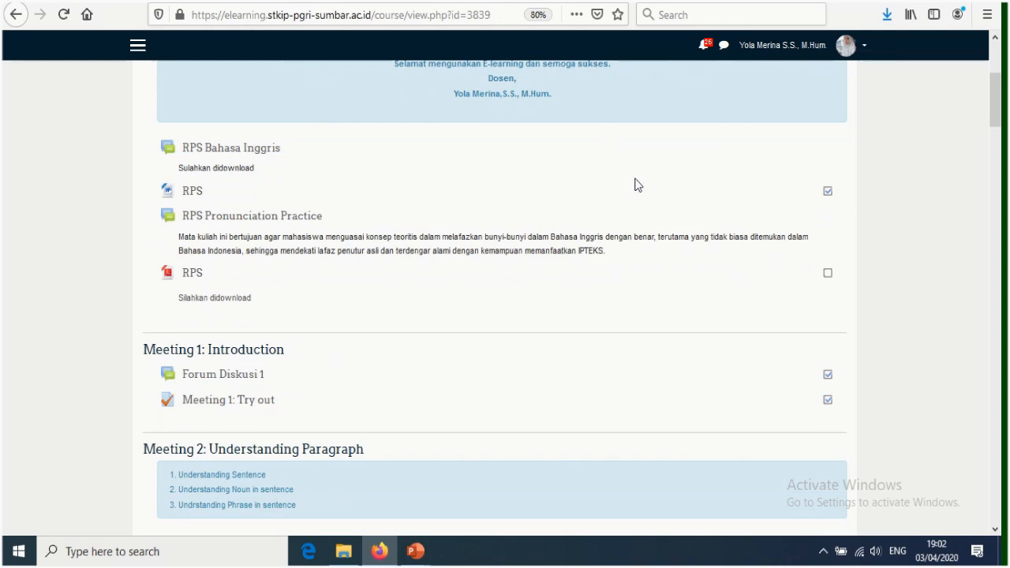
scroll(628, 178, down, 6)
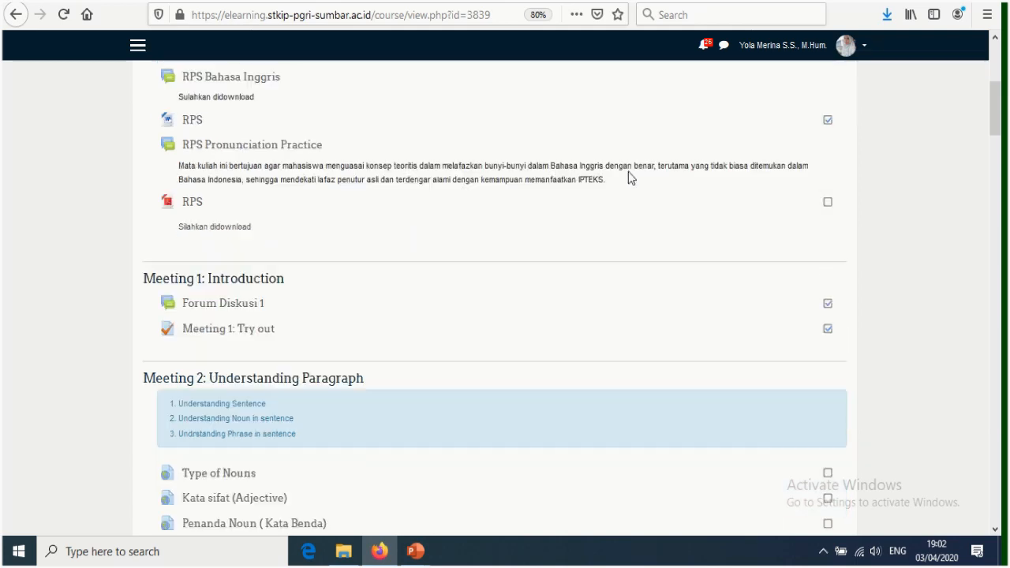
scroll(628, 179, down, 4)
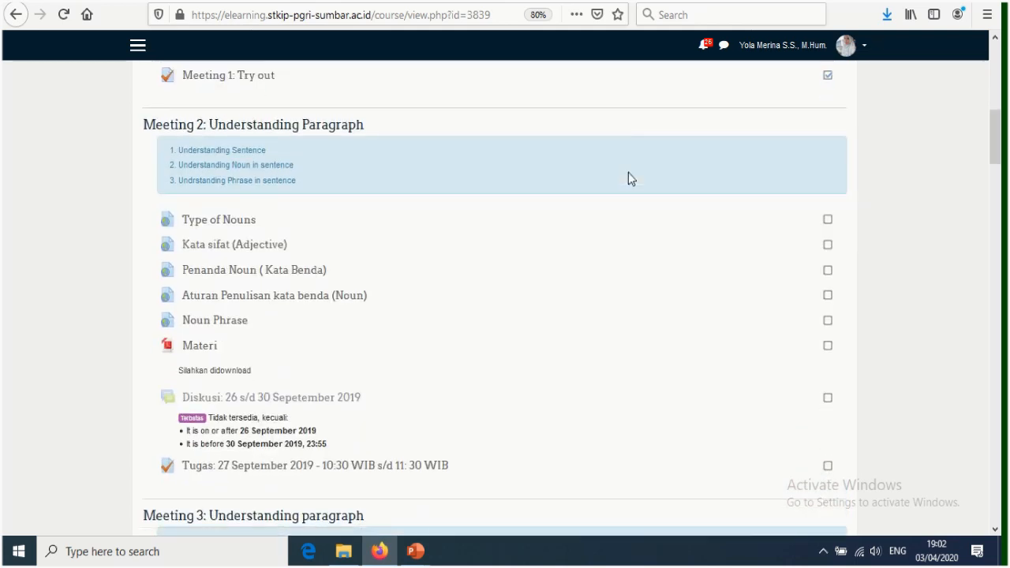
scroll(628, 178, down, 3)
scroll(630, 178, up, 12)
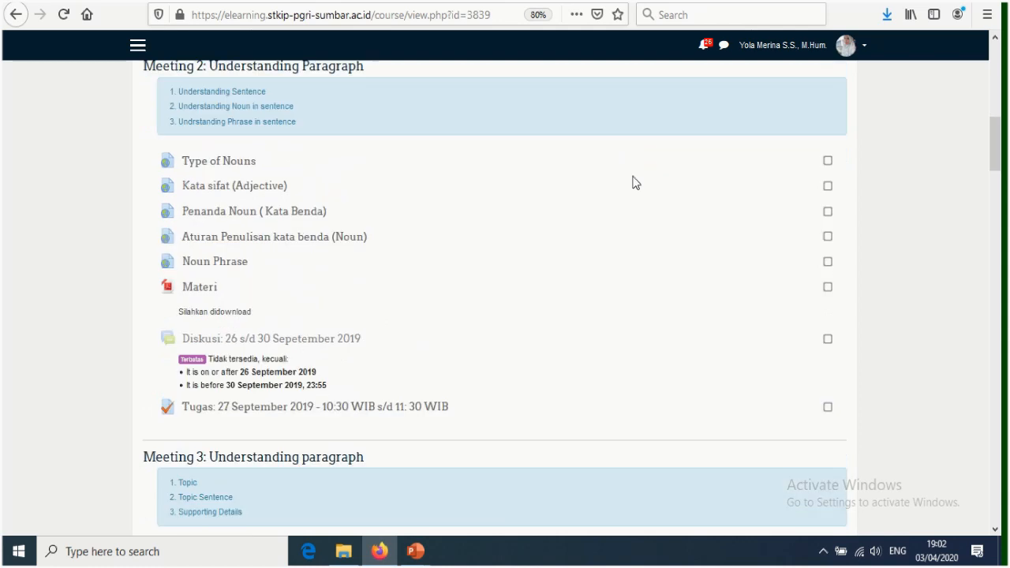
scroll(632, 183, up, 7)
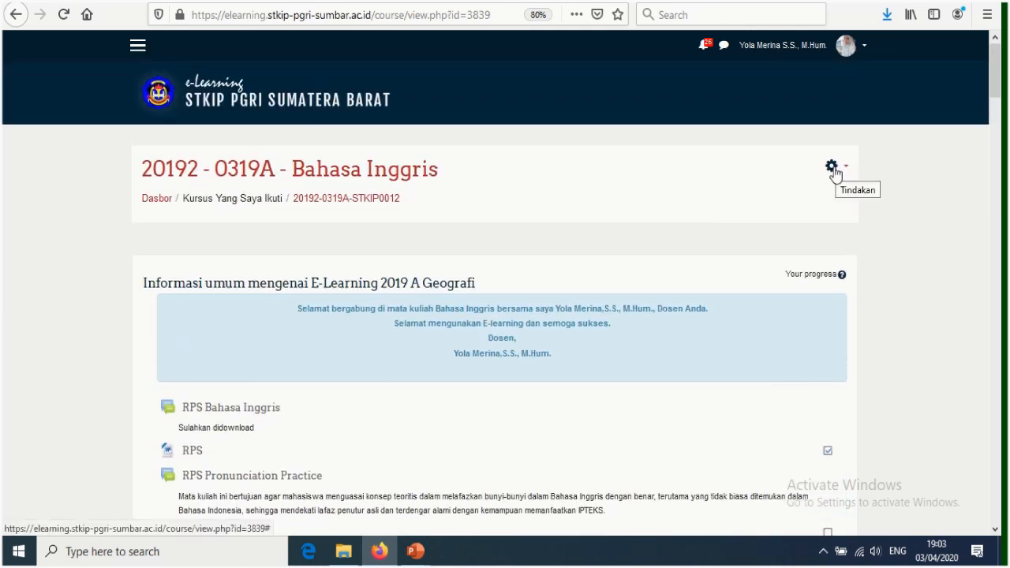
Turn on the course's editing mode and bring up the activity choices for Meeting 8: Ujian Tengah Semester.
click(833, 169)
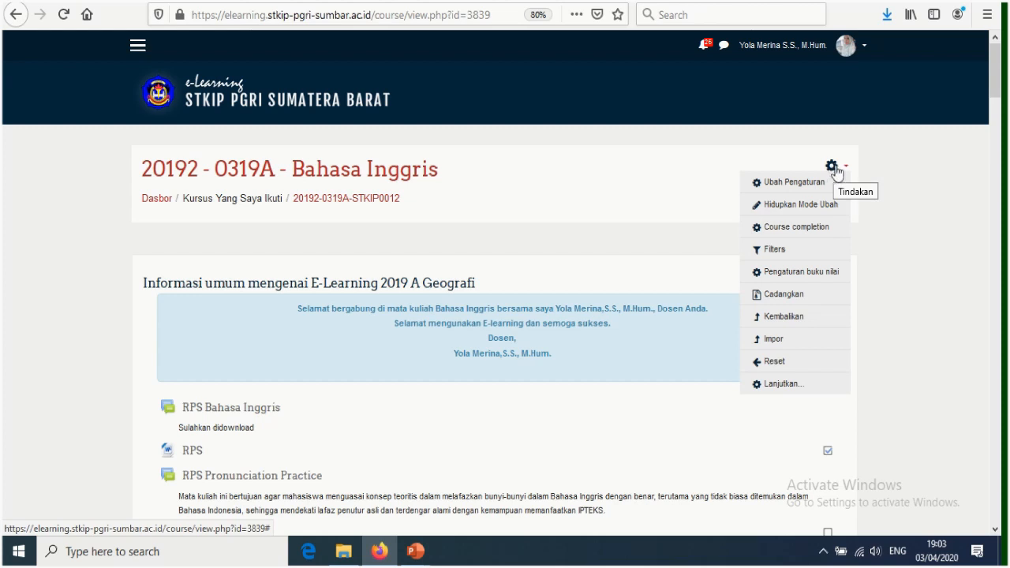
click(815, 205)
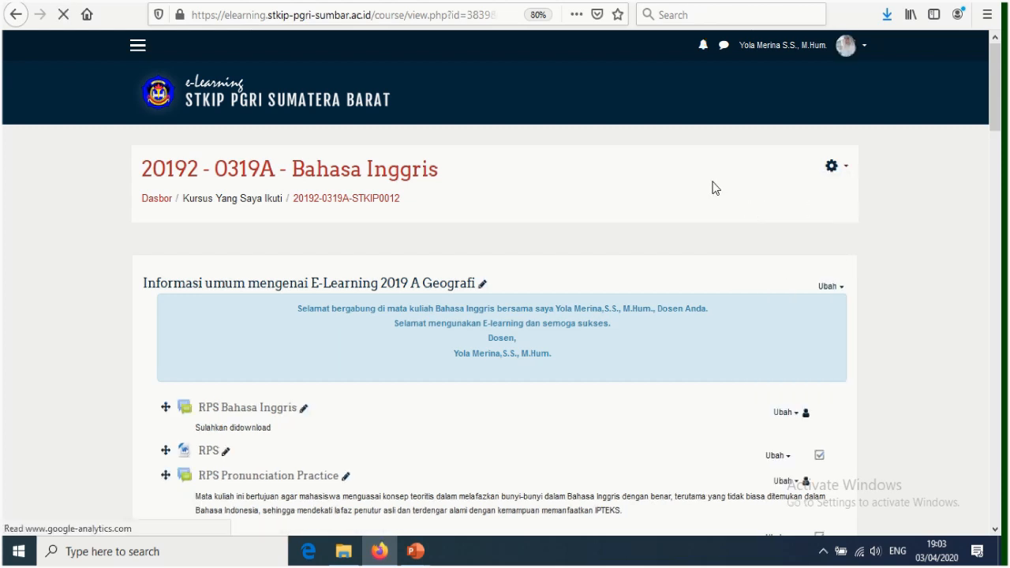
scroll(714, 177, down, 3)
scroll(714, 176, down, 20)
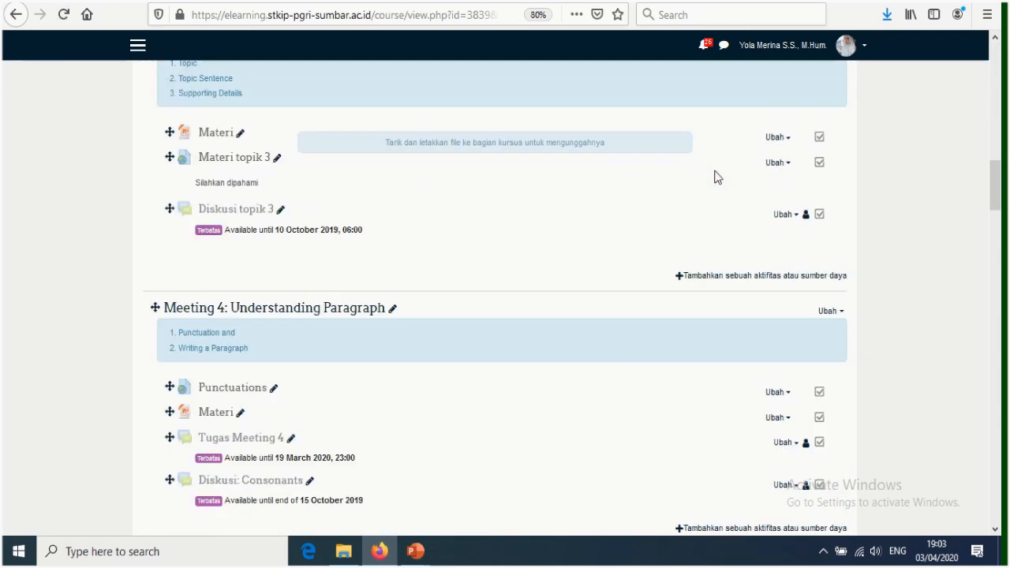
scroll(714, 177, down, 20)
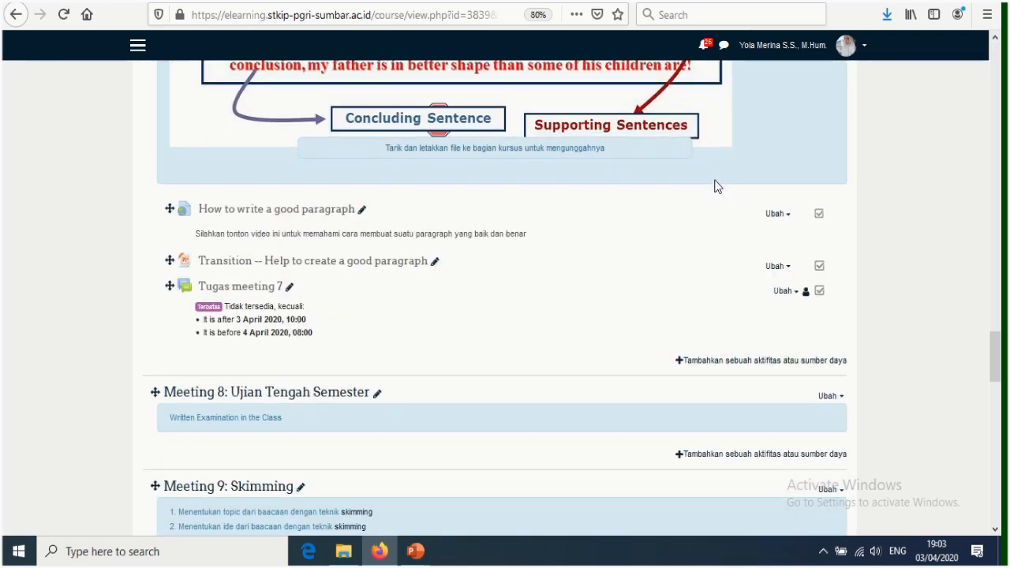
scroll(713, 184, down, 6)
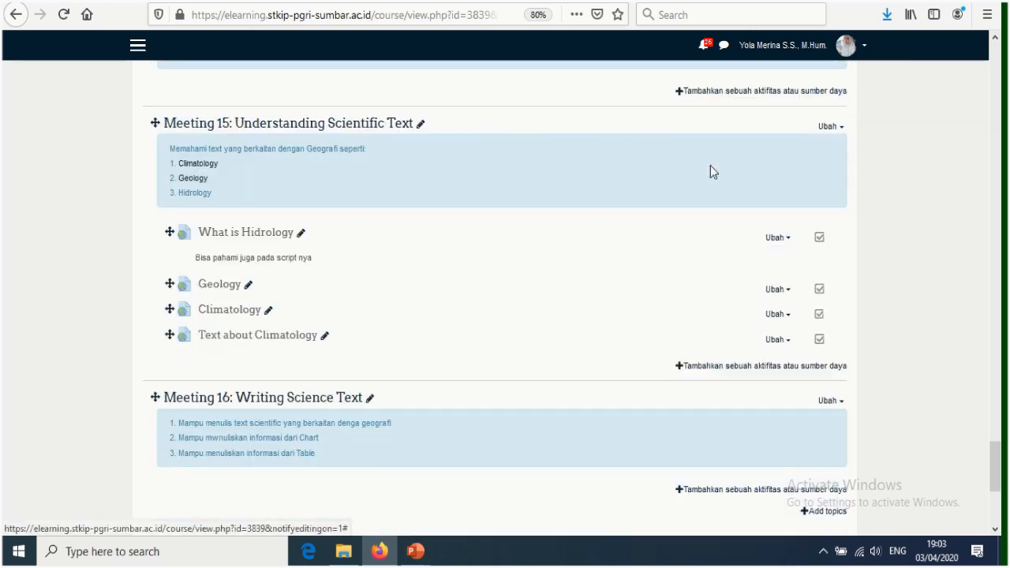
scroll(710, 171, up, 5)
scroll(711, 169, up, 10)
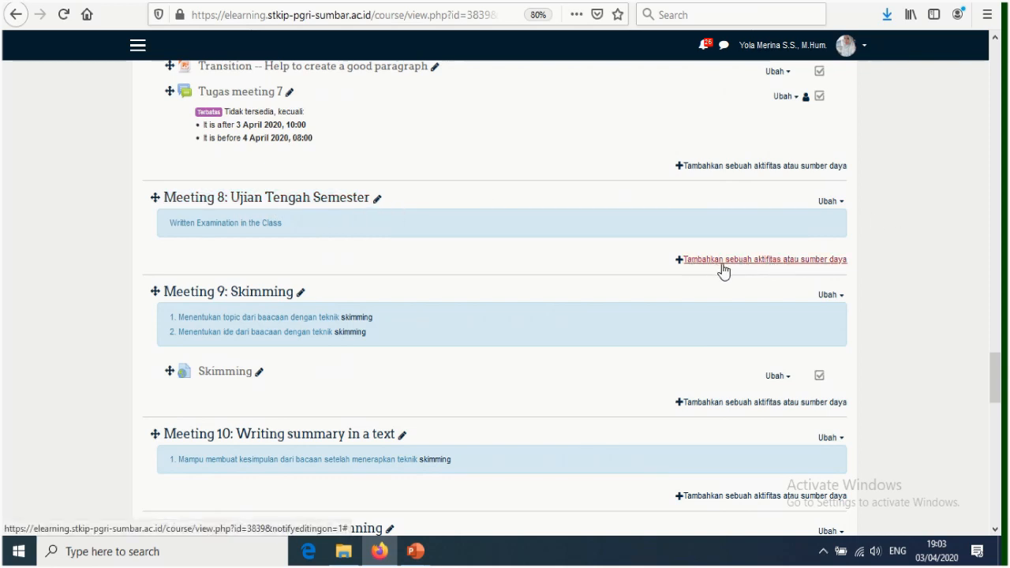
click(825, 259)
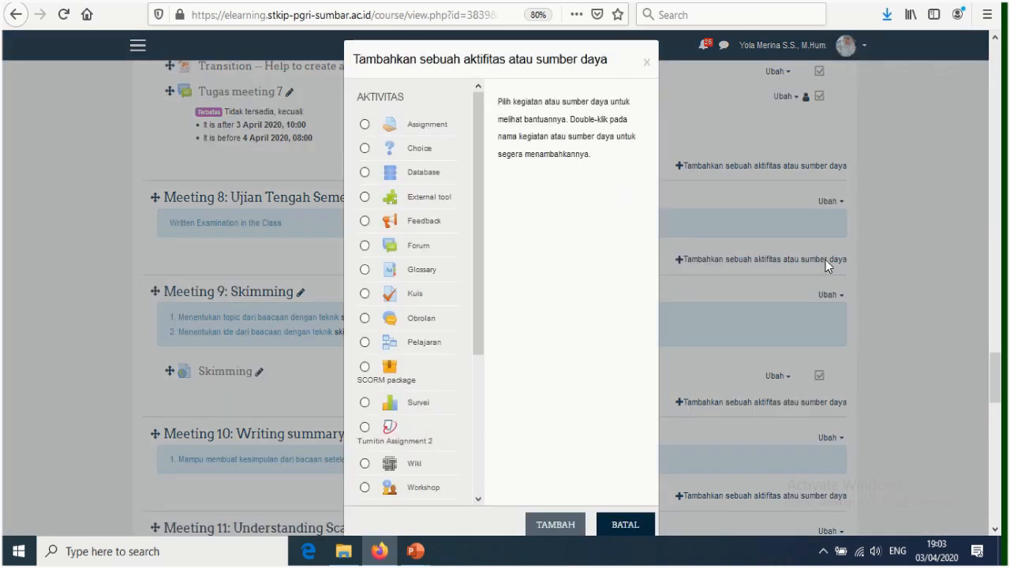
drag(476, 292, 484, 319)
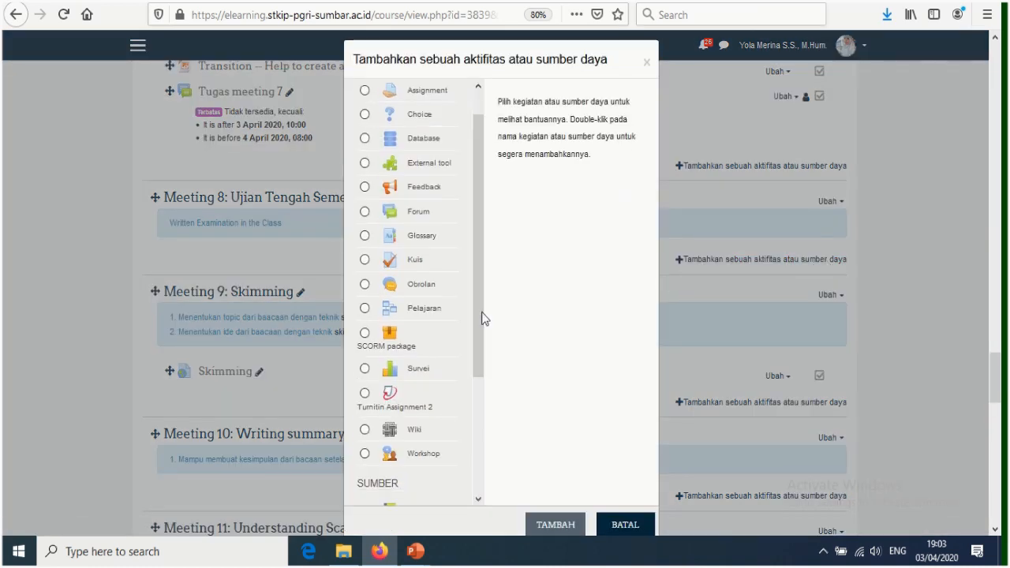
Set the system speaker volume to 44.
click(876, 553)
drag(889, 512, 860, 515)
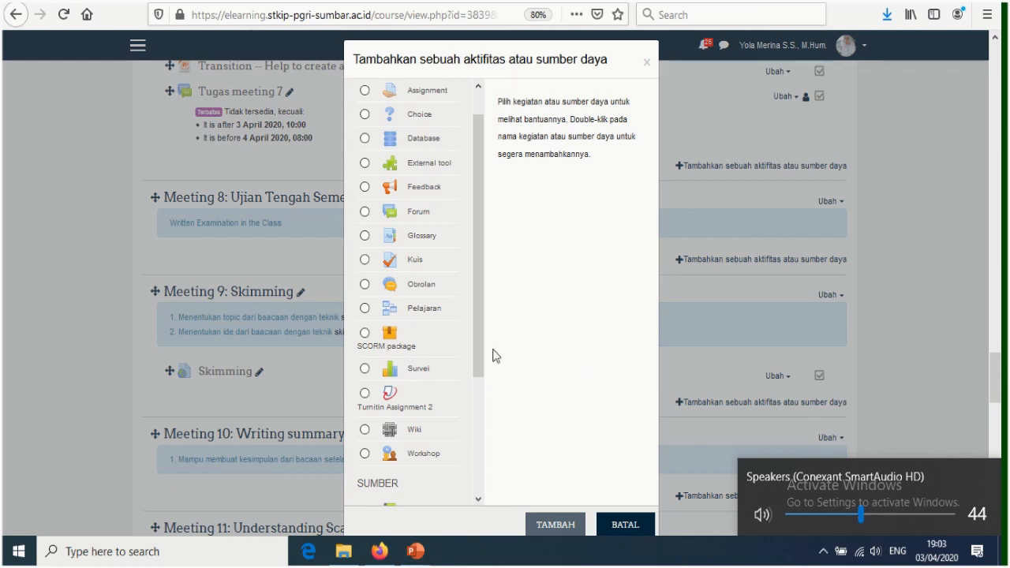
Choose Kuis as the activity type and add it to the Meeting 8 section.
click(364, 262)
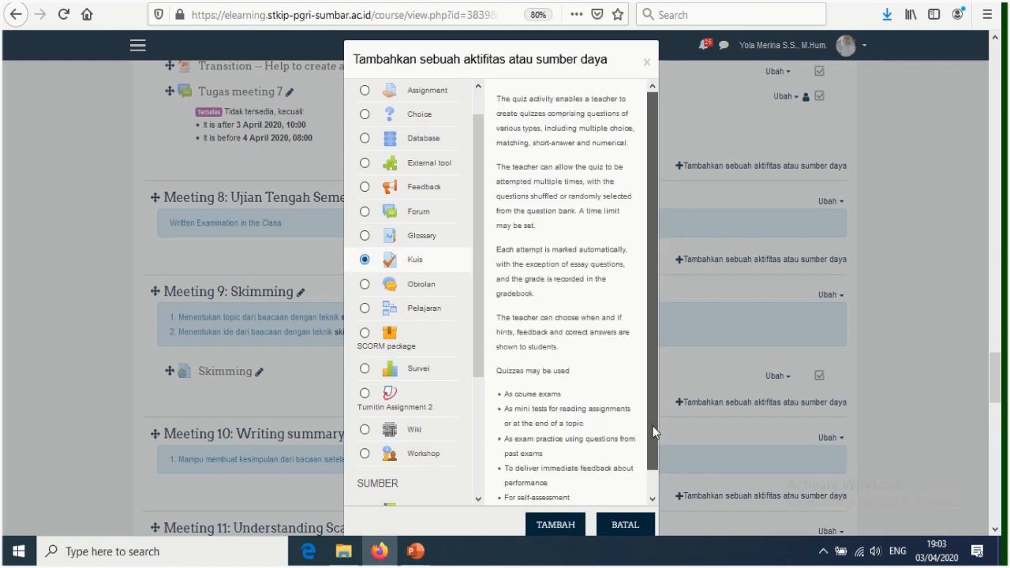
scroll(654, 441, down, 1)
scroll(690, 365, down, 2)
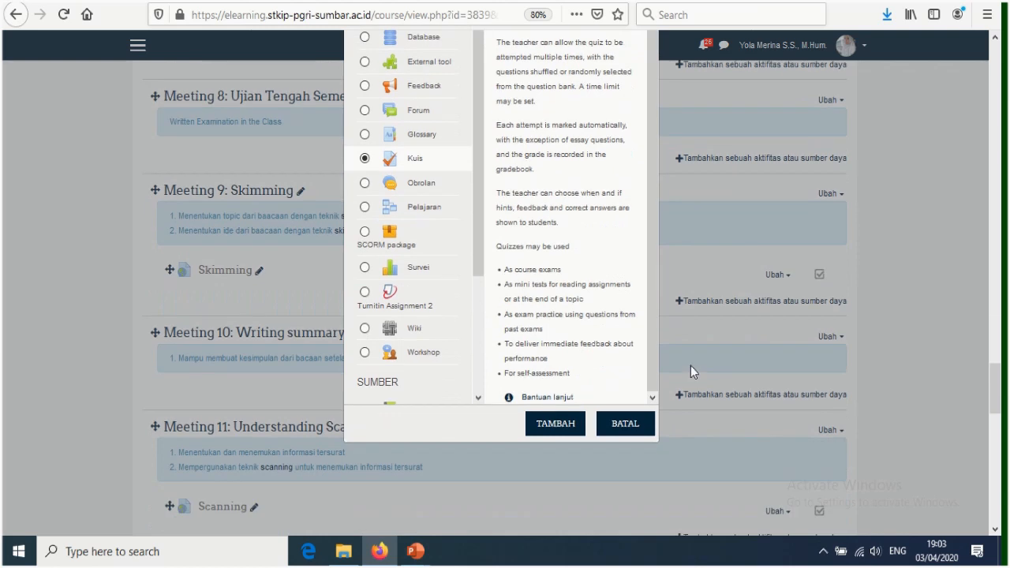
scroll(690, 365, down, 1)
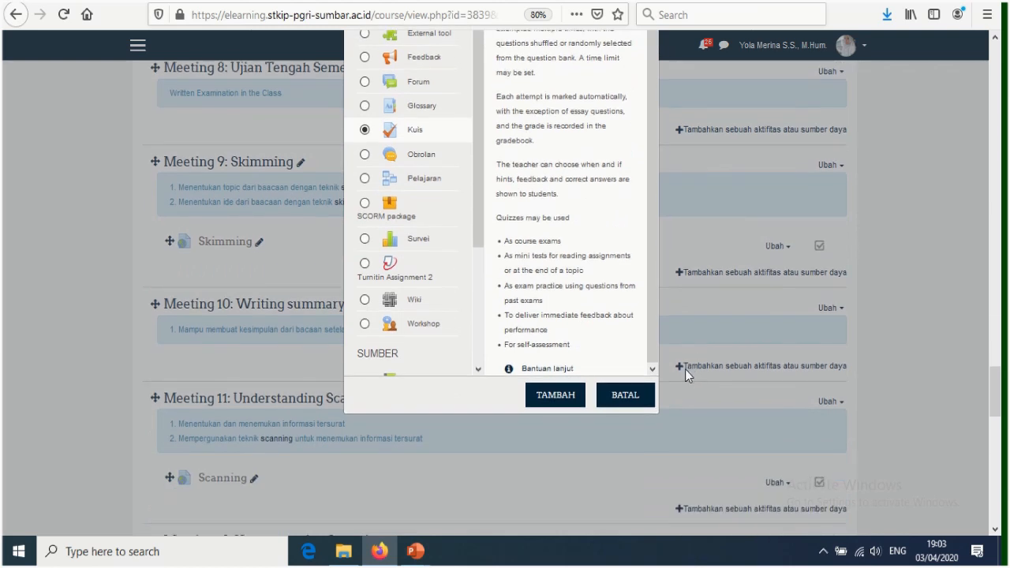
click(555, 396)
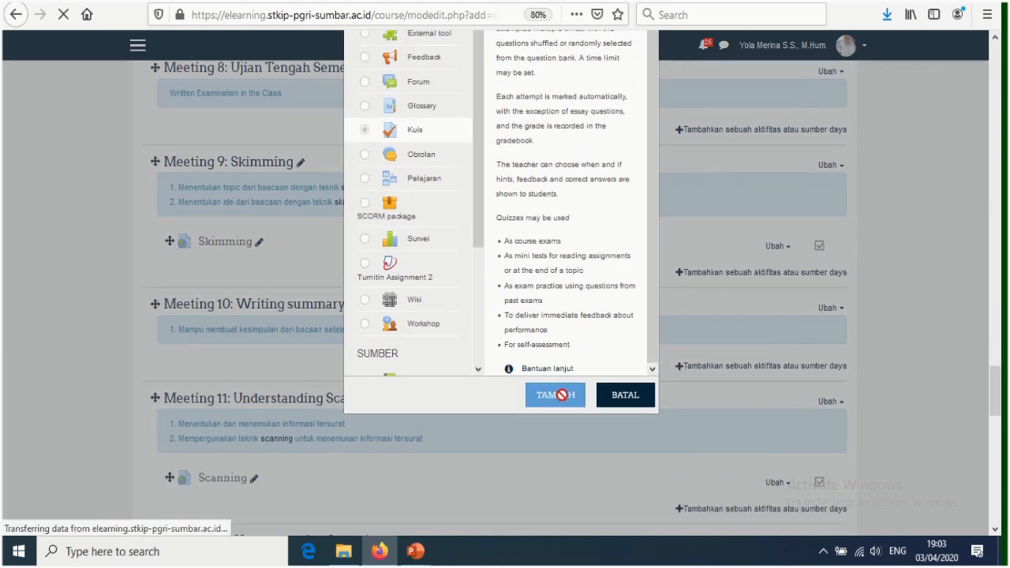
Name the quiz "UJIAN MID" and write the introduction "Silahkan jawab soal ujian MID" and "Soal tersedia 40 items dengan waktu pengerjaan 40 menit".
click(422, 366)
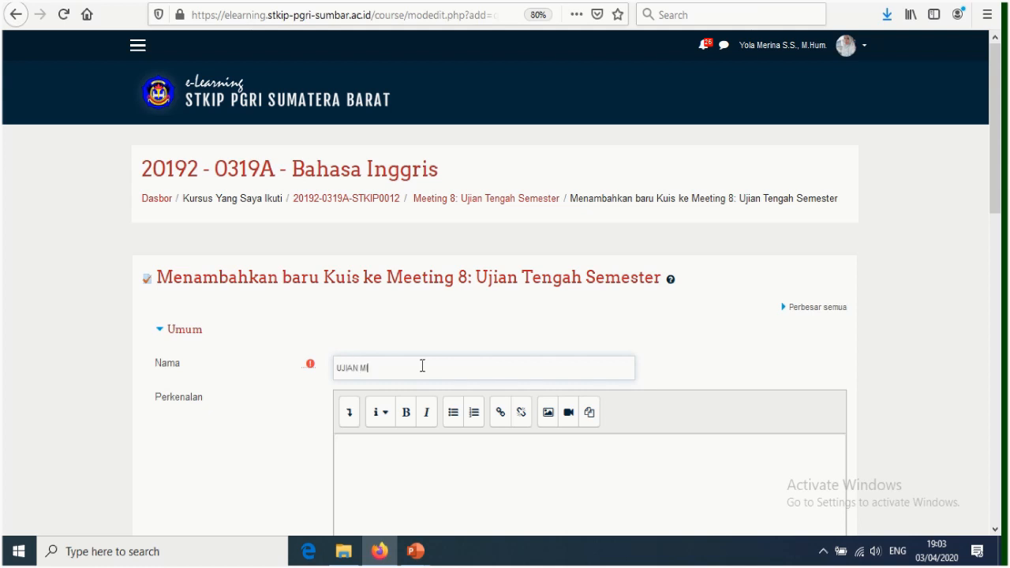
click(398, 452)
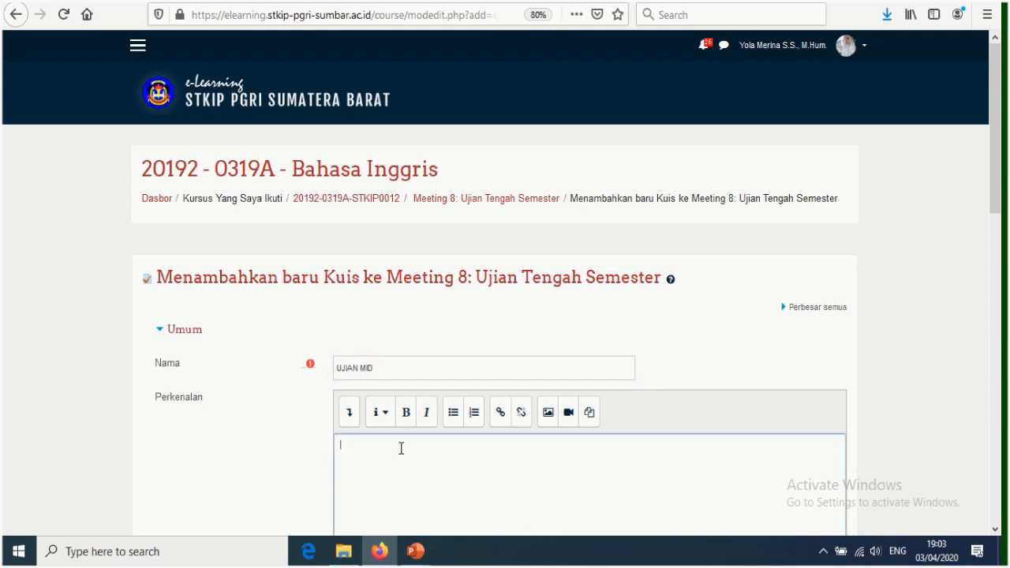
scroll(339, 422, down, 3)
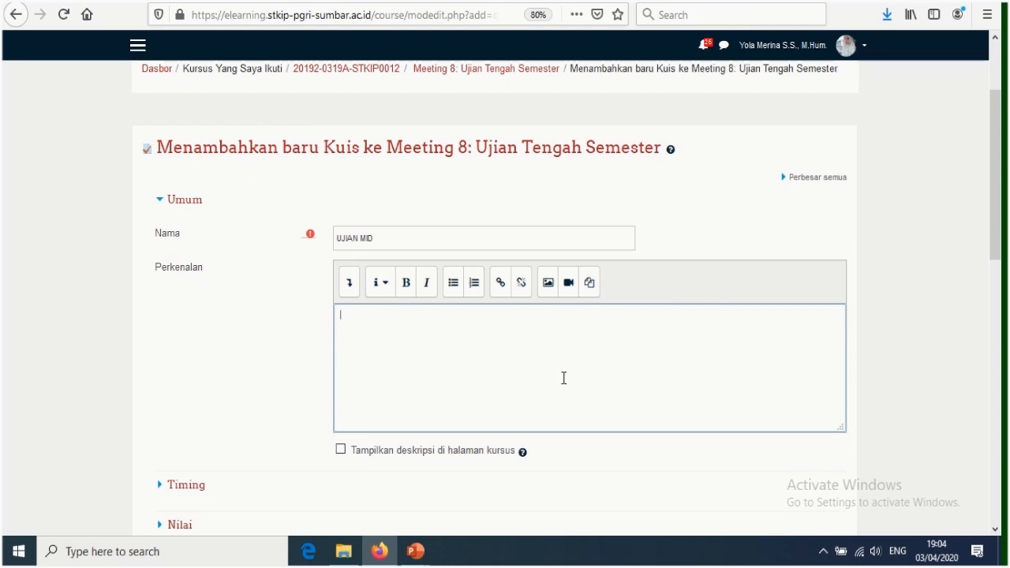
text(Silahkan iawab soal)
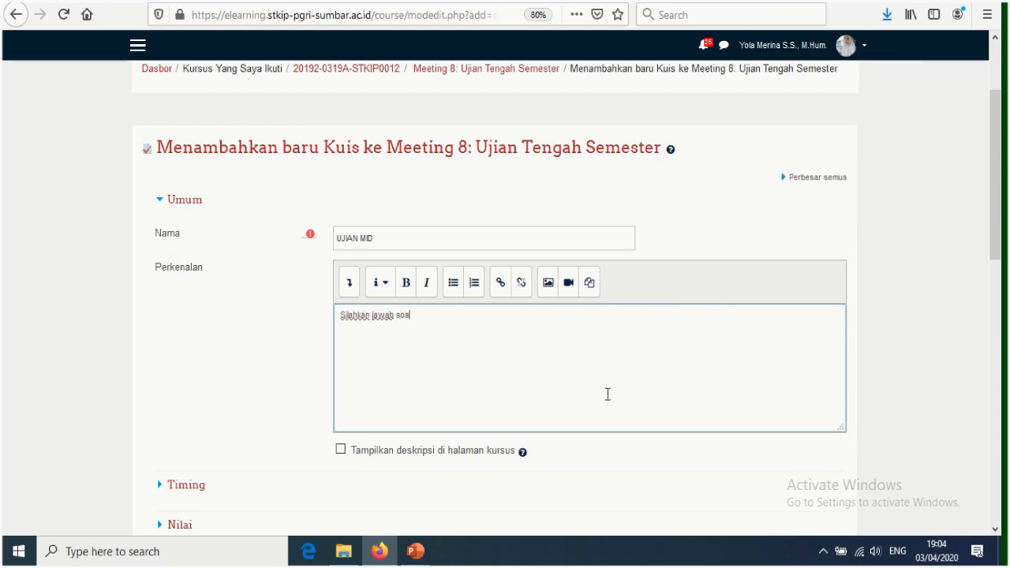
text( uja)
text(an MID)
text(Soal te)
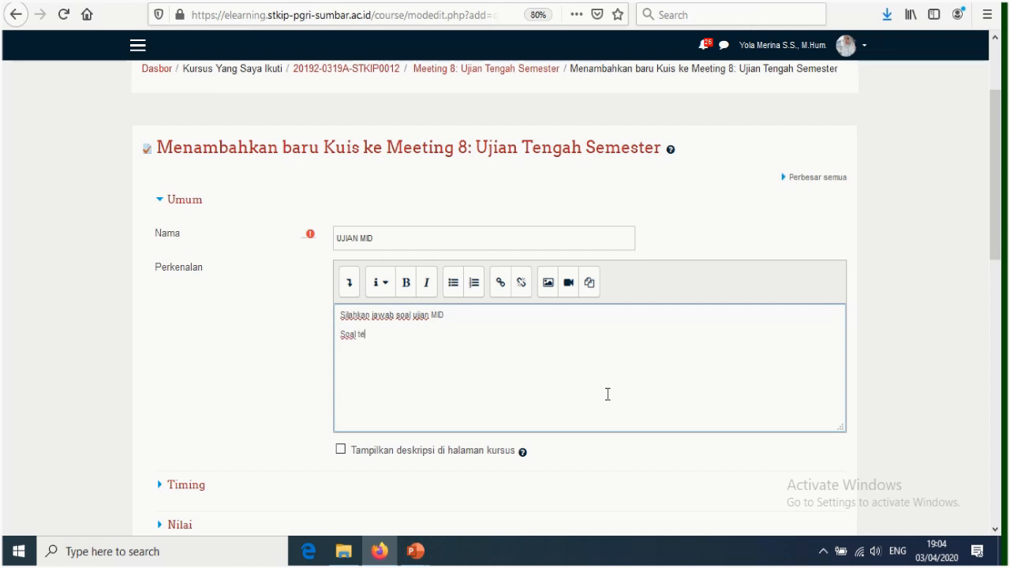
text(rsedia 40 items)
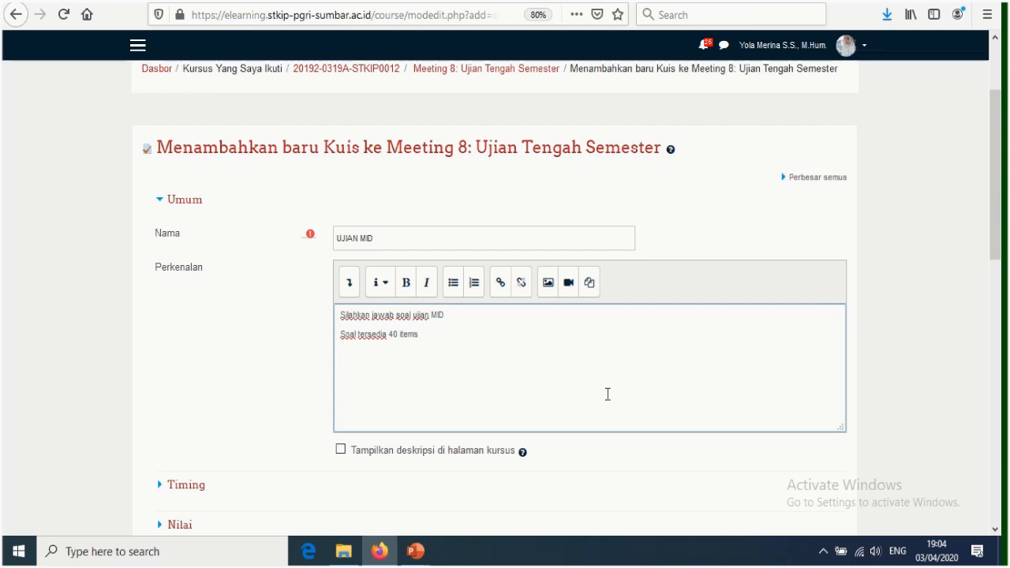
text( dengan waktu pengerjaan 40 menit)
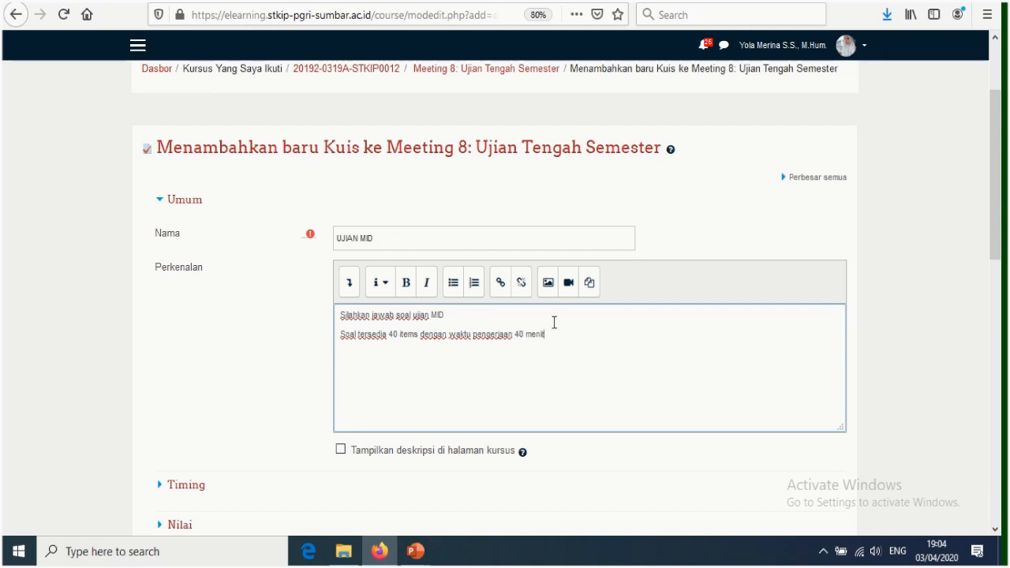
Expand the quiz's Timing settings and enable both the start date (Kuis dimulai) and the end date (Kuis diakhiri).
scroll(553, 322, down, 3)
click(194, 356)
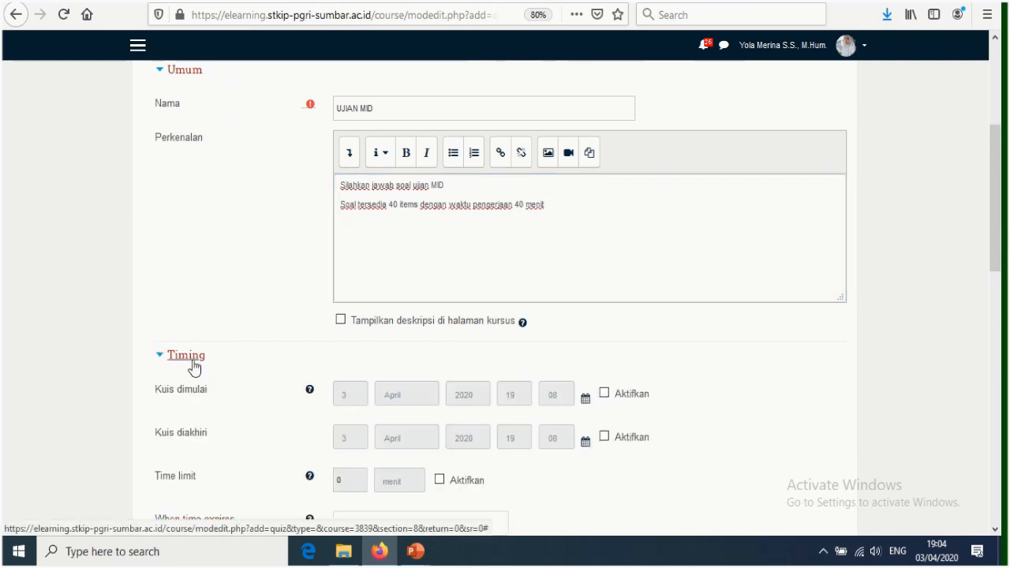
scroll(250, 353, down, 5)
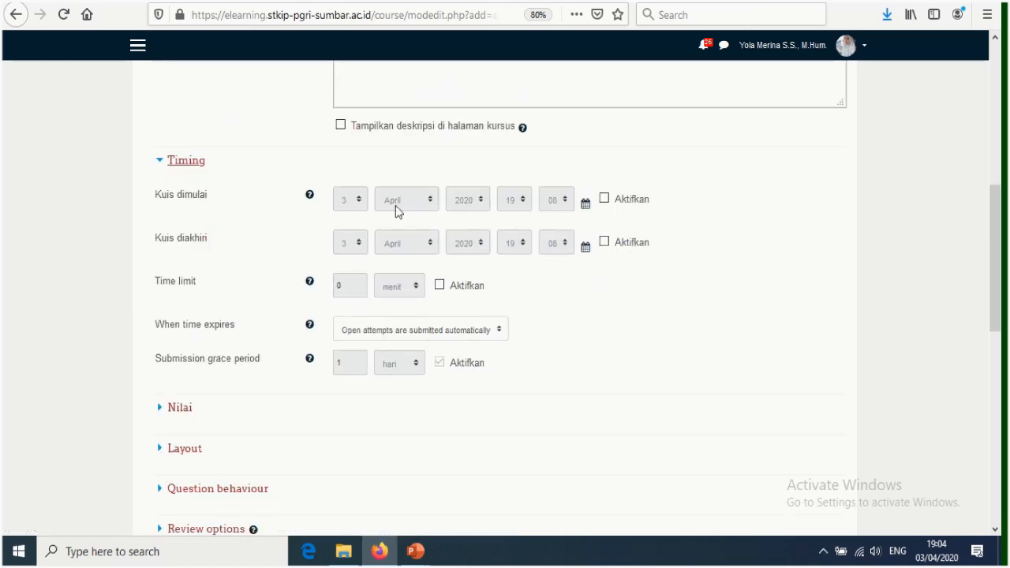
click(604, 200)
click(604, 243)
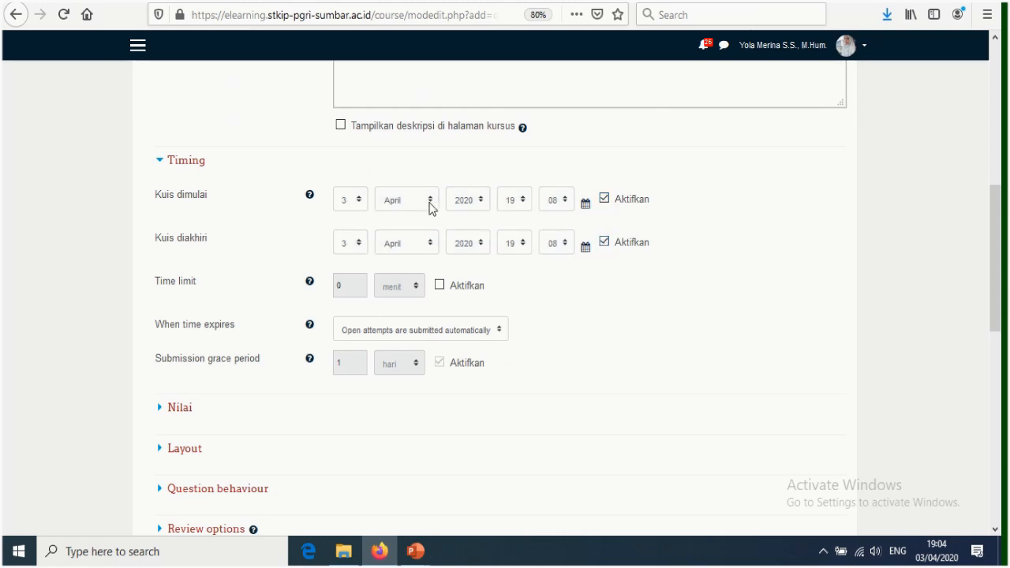
Set the quiz's start (Kuis dimulai) to 6 April 2020 at 08:00.
click(359, 200)
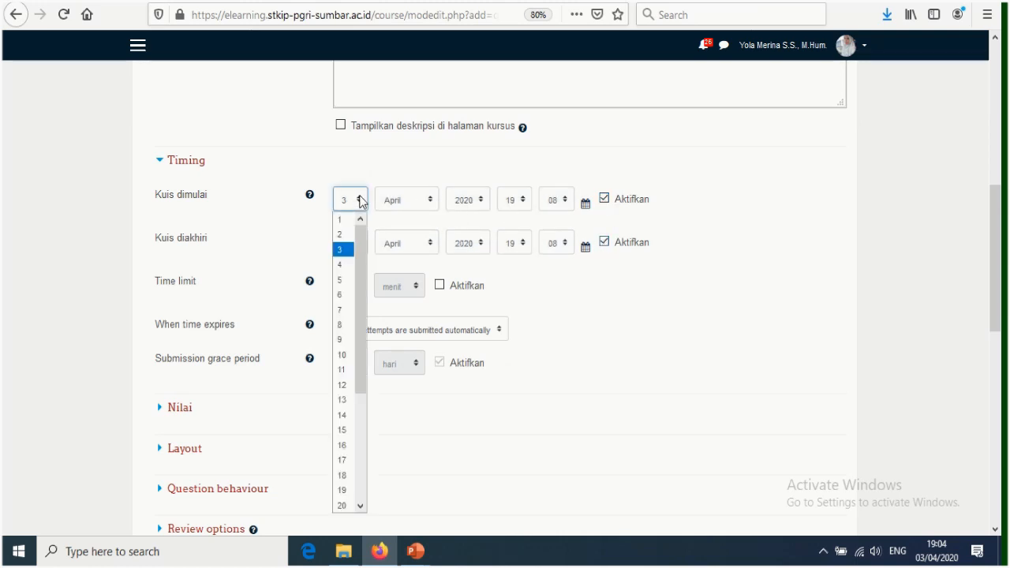
click(340, 294)
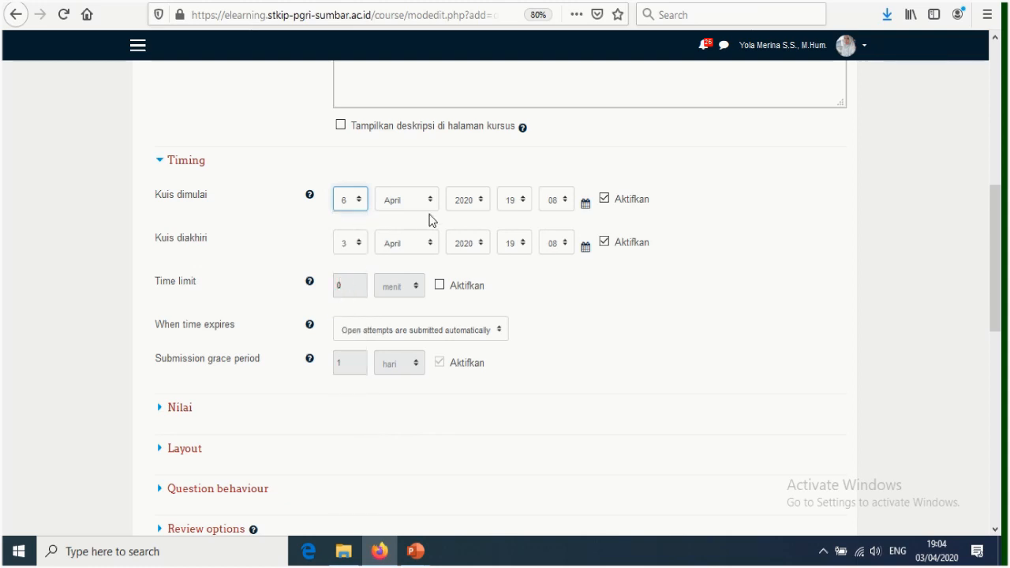
click(523, 202)
drag(524, 327, 520, 277)
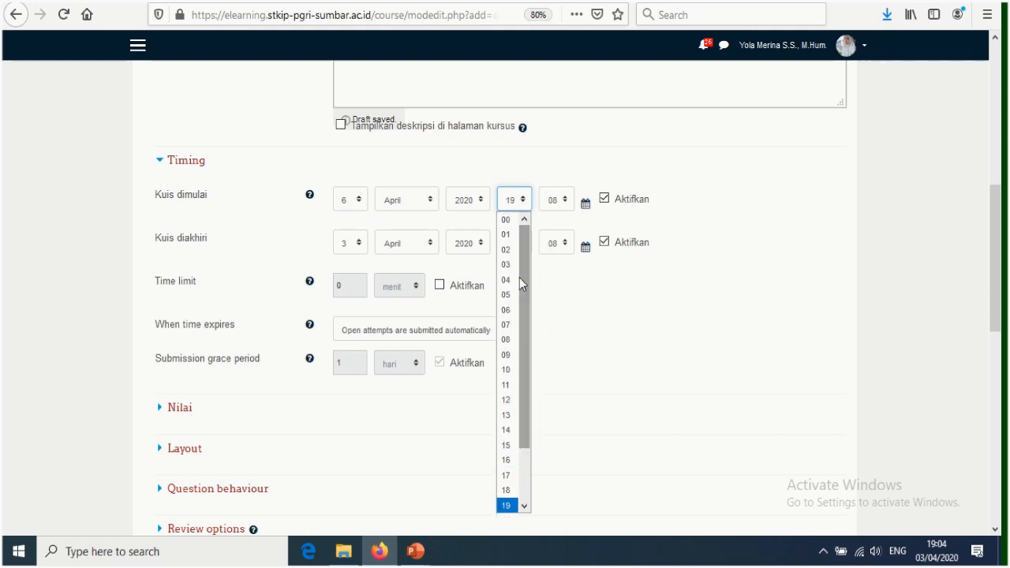
click(507, 347)
click(564, 207)
click(553, 224)
Set the quiz's end (Kuis diakhiri) to 6 April 2020 at 18:00.
click(358, 243)
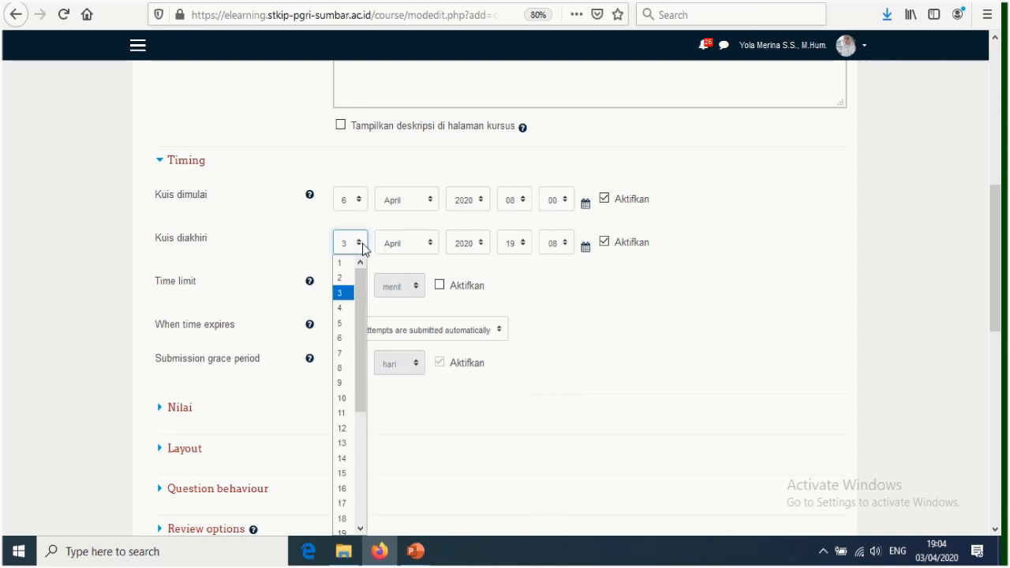
click(350, 338)
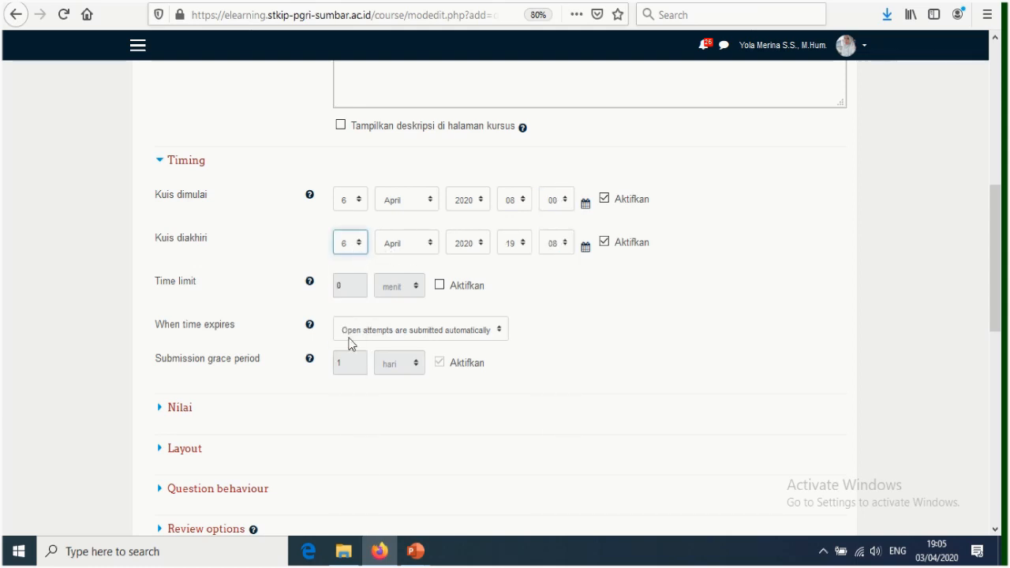
click(524, 250)
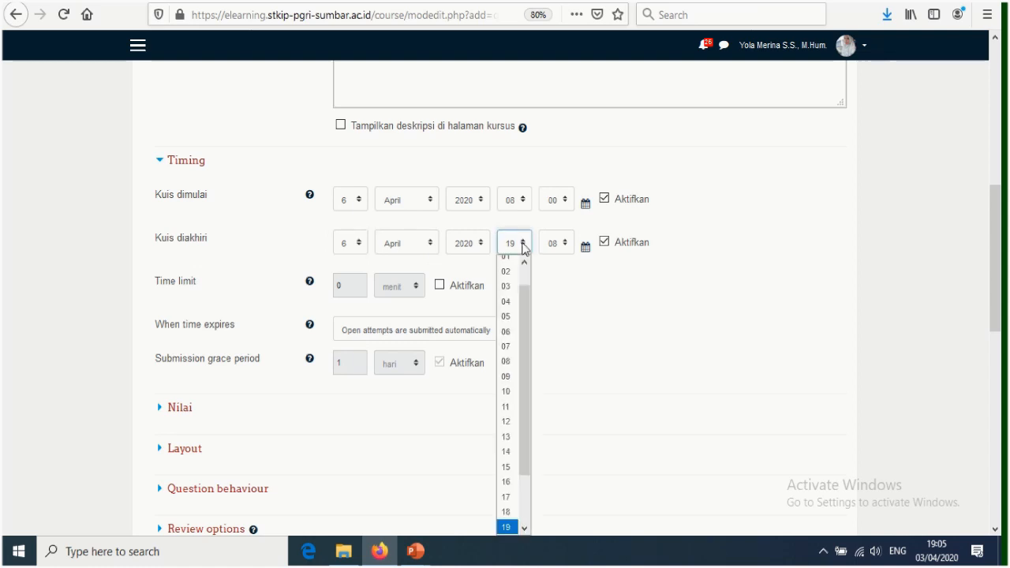
click(507, 517)
click(566, 241)
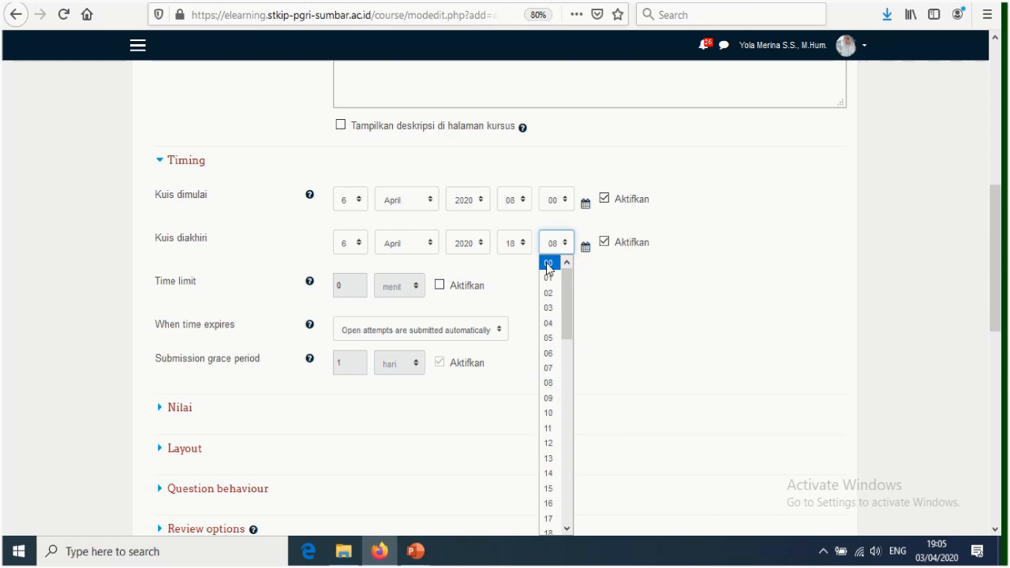
click(548, 263)
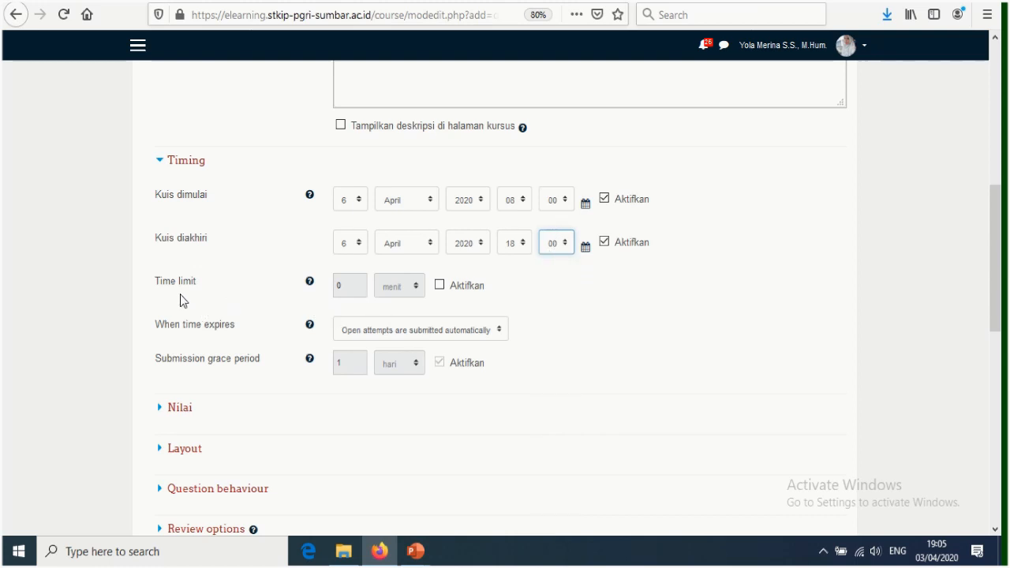
Enable the quiz's time limit and set it to 40 minutes (menit).
click(439, 285)
drag(358, 287, 314, 290)
text(40)
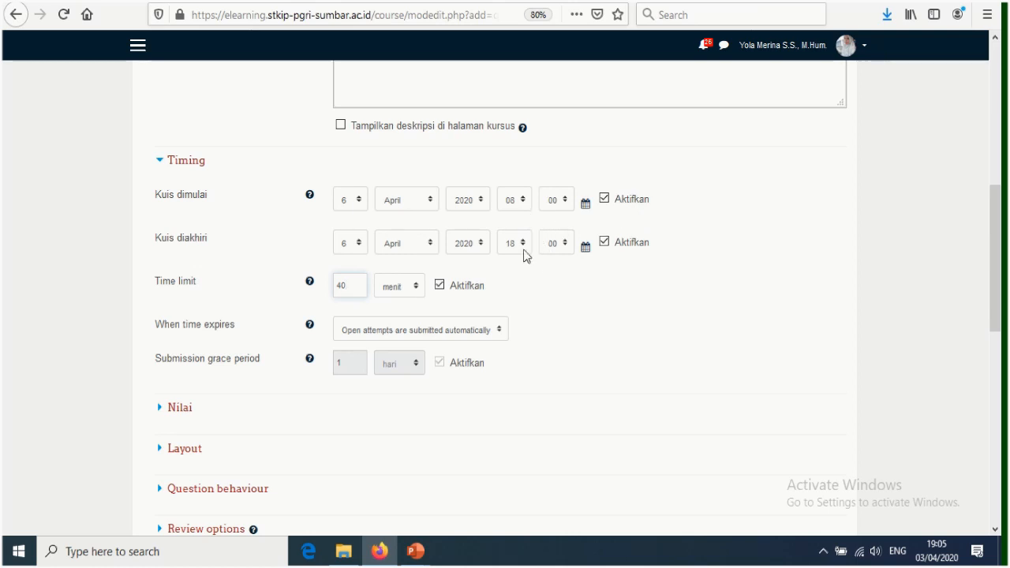
Expand the Nilai settings and set the allowed attempts (Percobaan menjawab diperbolehkan) to 1.
scroll(445, 355, down, 2)
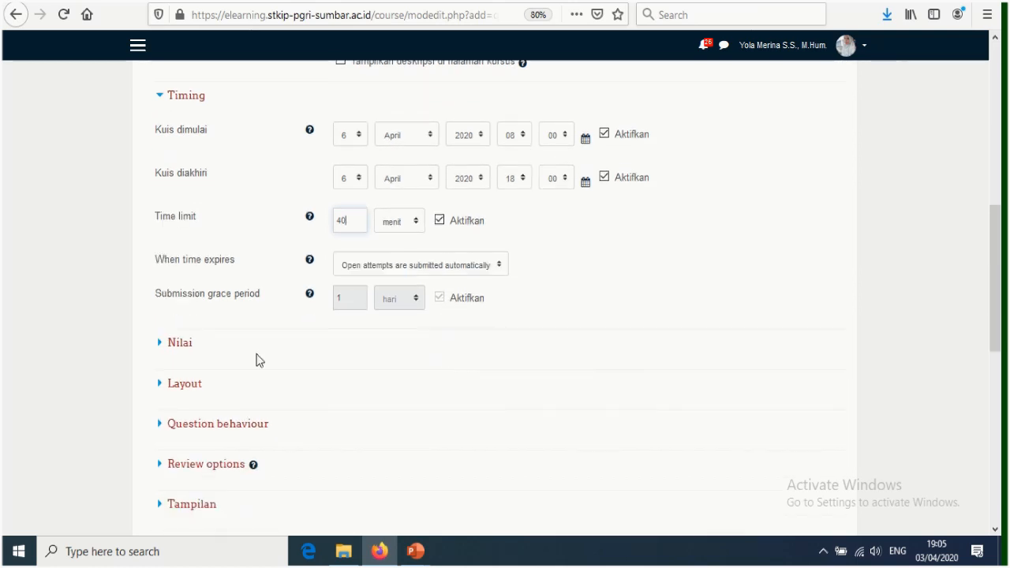
click(179, 343)
scroll(418, 300, down, 3)
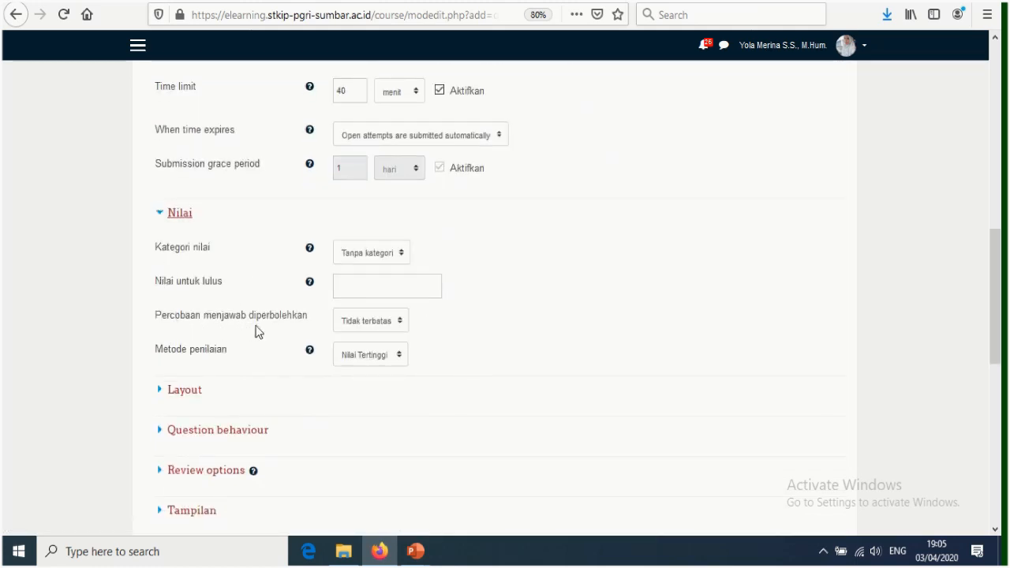
click(401, 323)
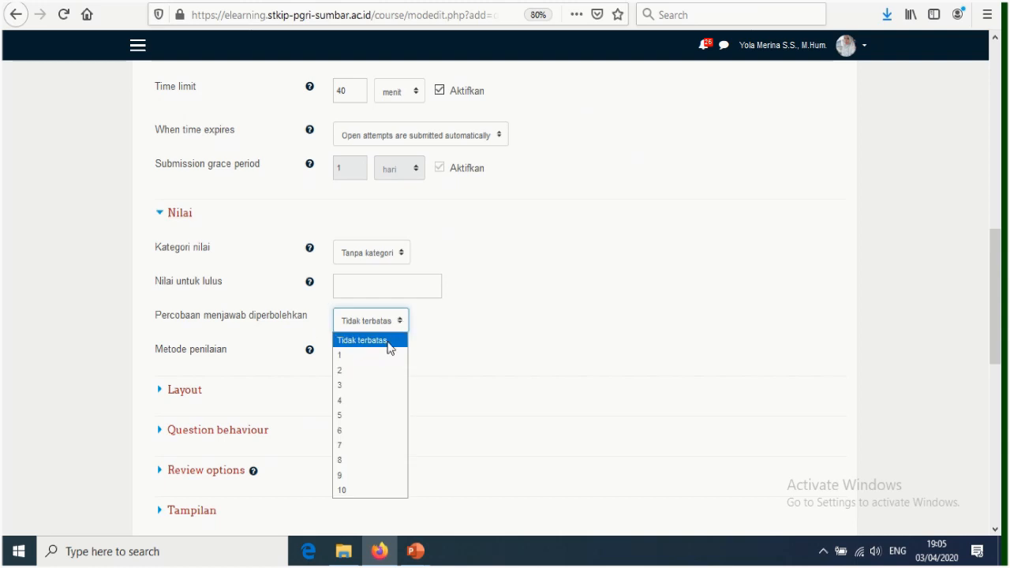
click(364, 356)
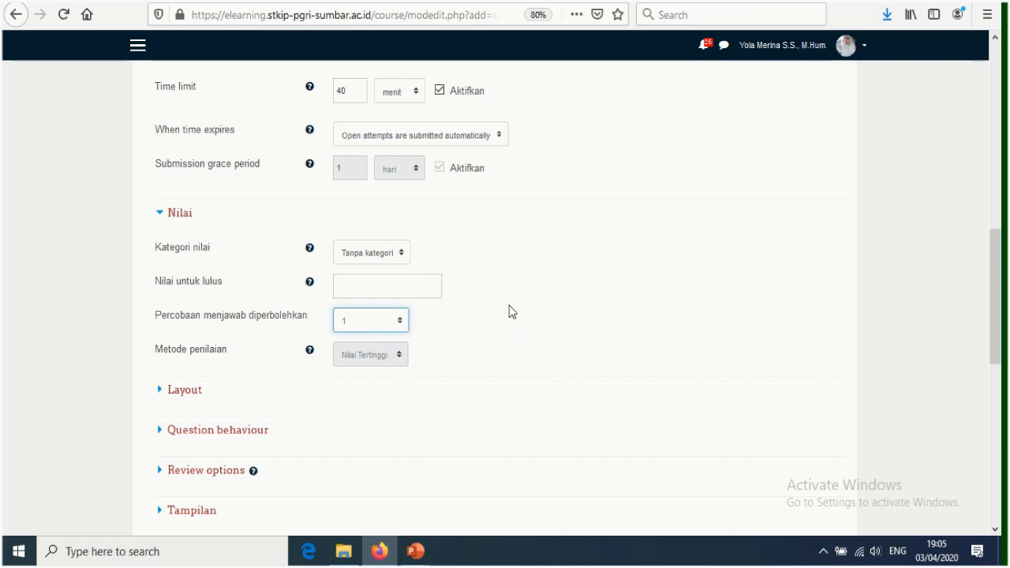
Expand the Layout settings and choose Every question for New page.
scroll(502, 320, down, 1)
scroll(501, 319, down, 2)
click(187, 197)
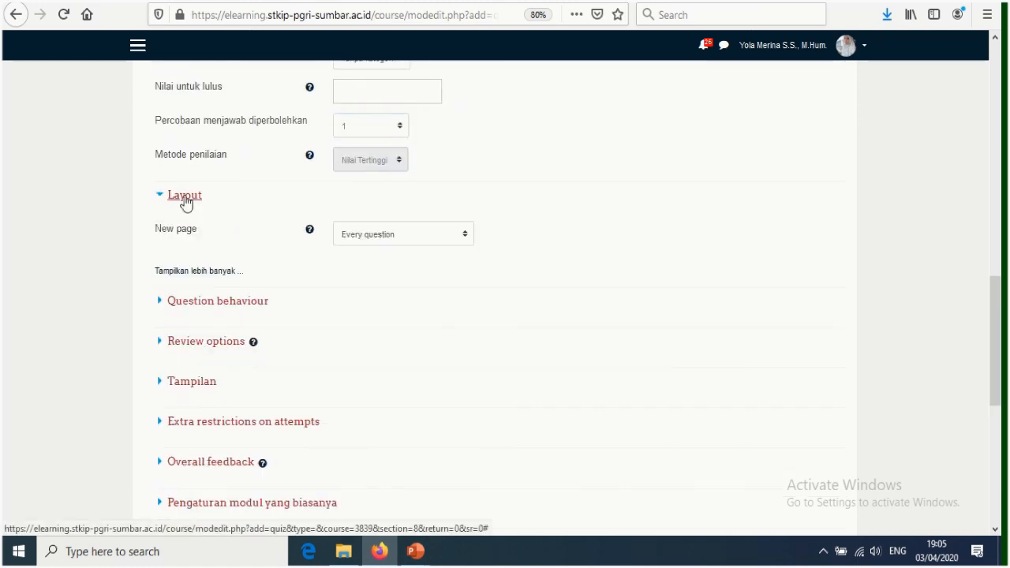
click(466, 235)
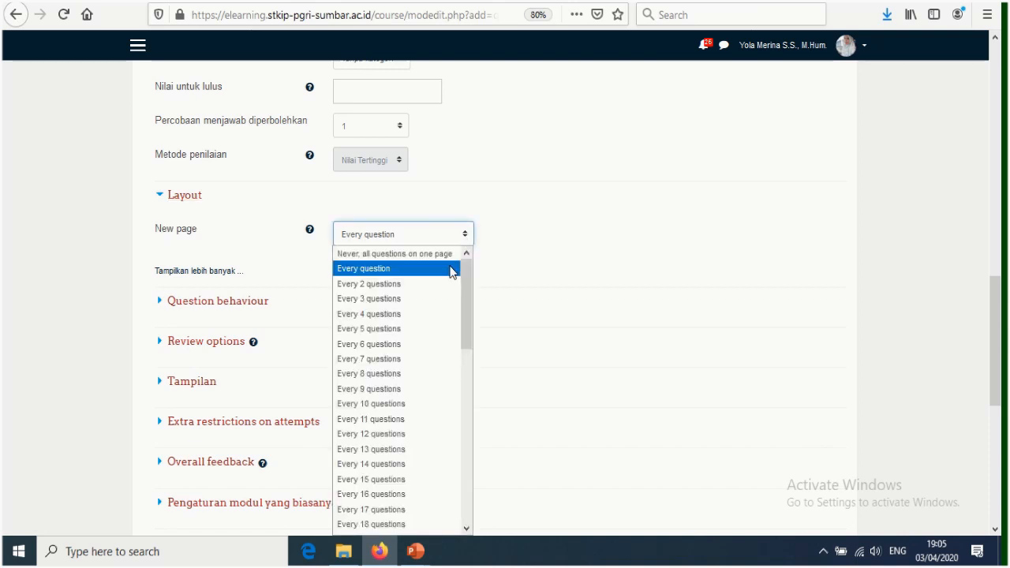
click(449, 269)
Expand the Question behaviour and Tampilan settings, and set Show the user's picture to Small image.
click(234, 306)
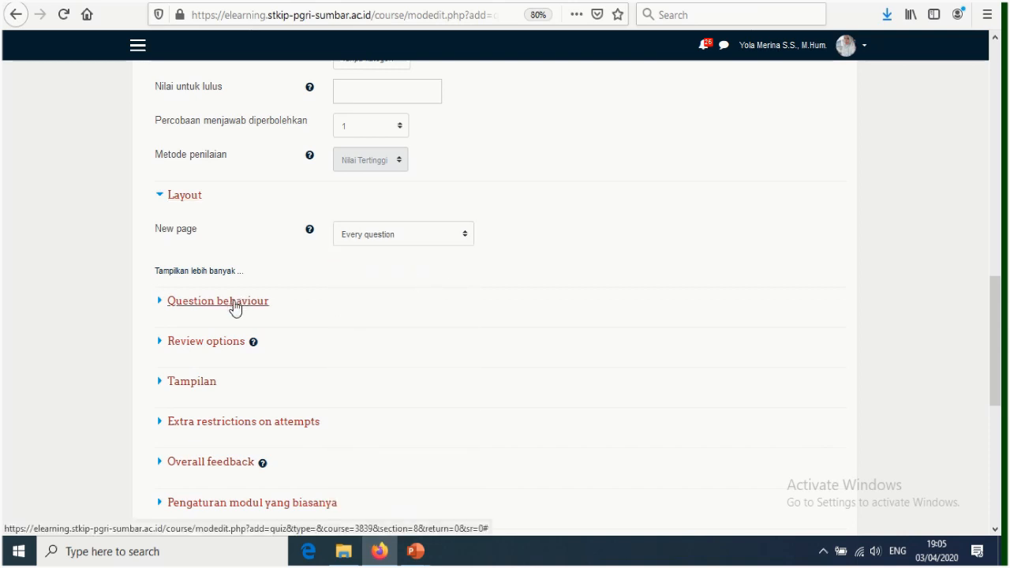
scroll(430, 284, down, 3)
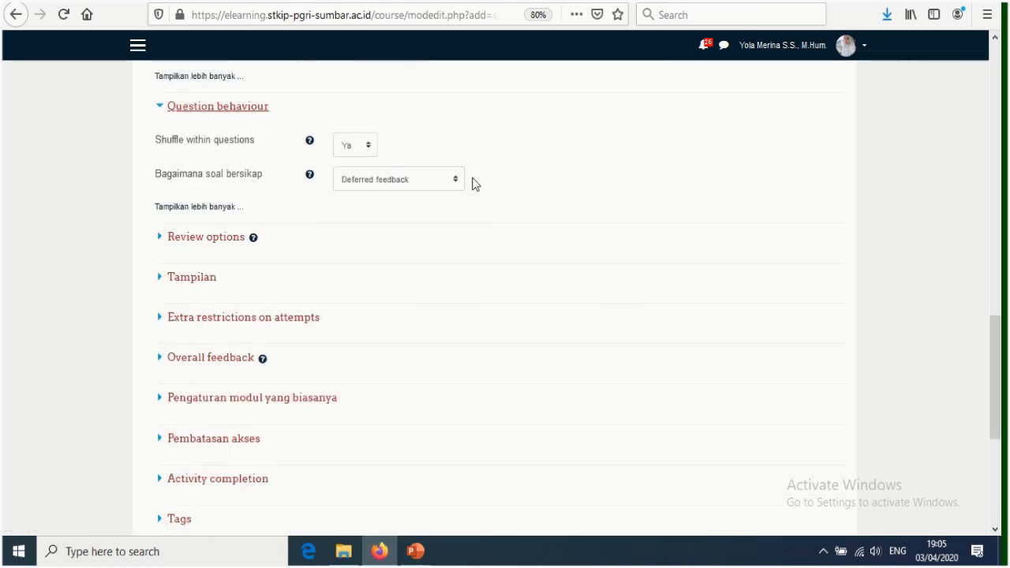
click(208, 283)
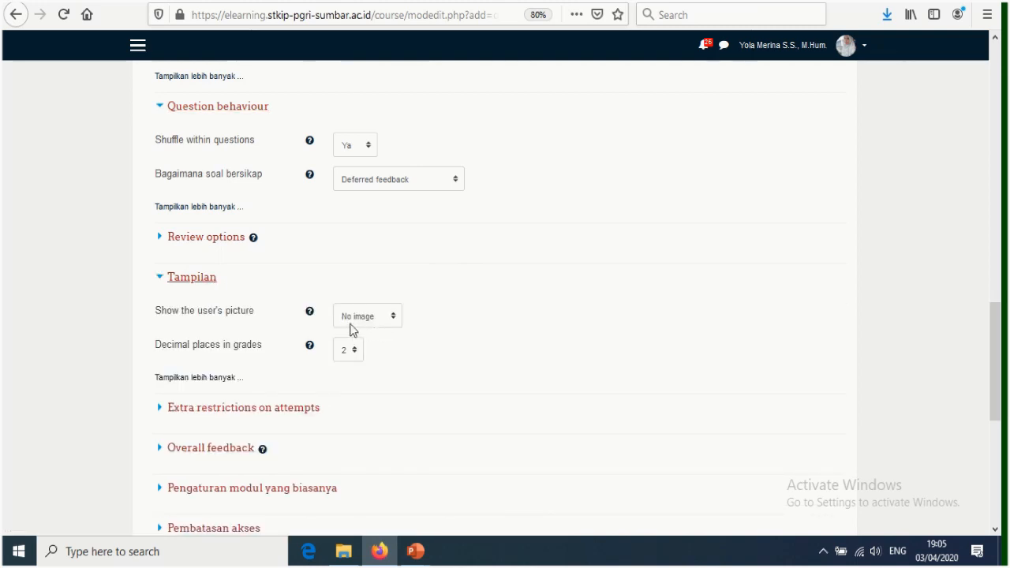
click(397, 316)
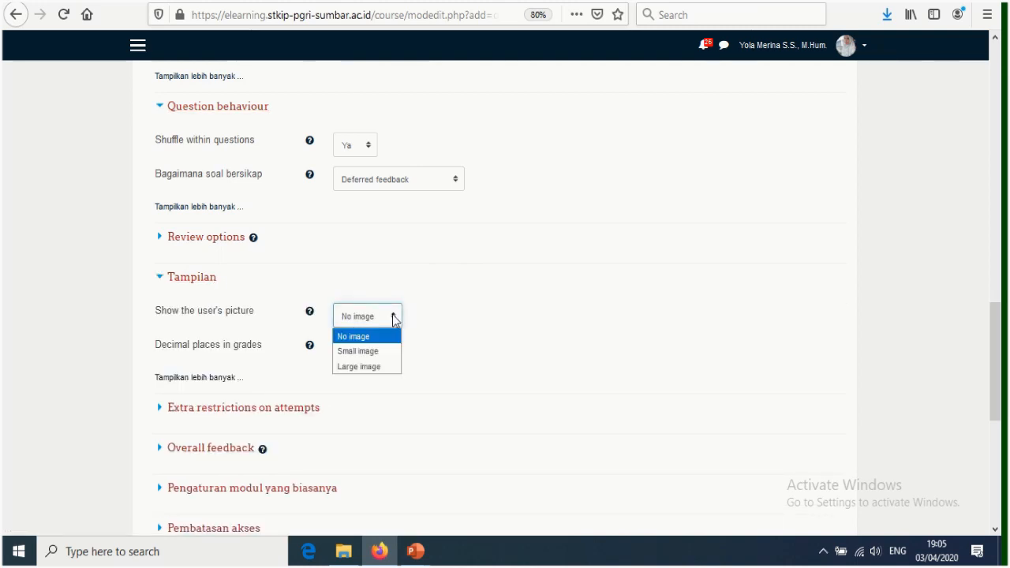
click(377, 352)
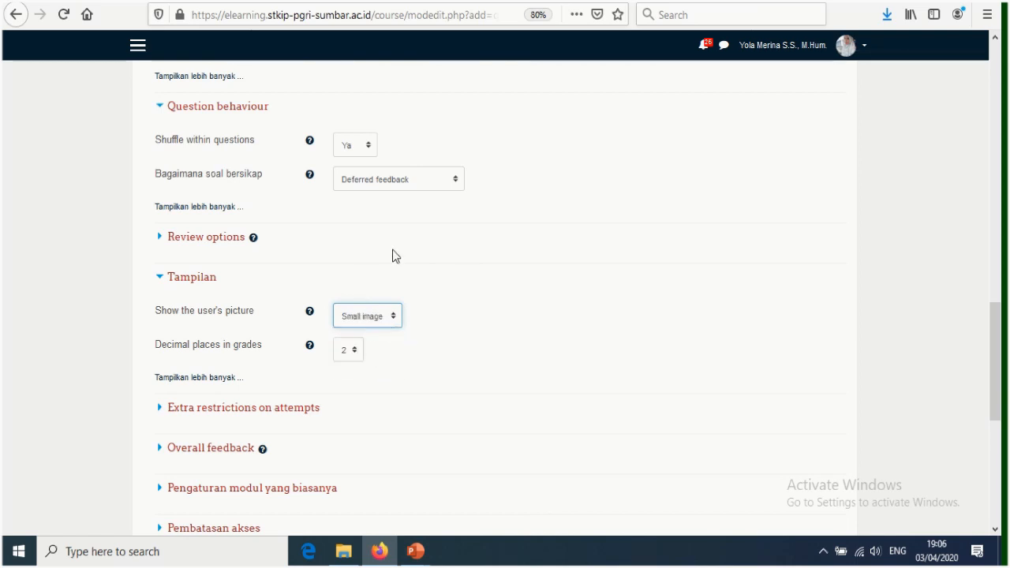
Expand the access restrictions (Pembatasan akses) and add a Date restriction to the quiz.
scroll(406, 266, down, 2)
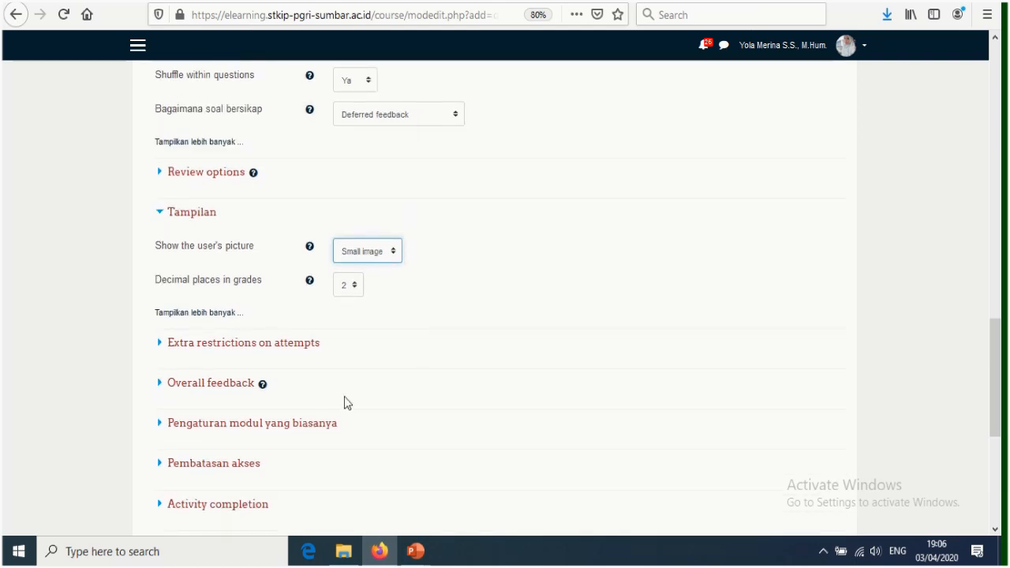
click(240, 470)
scroll(286, 429, down, 6)
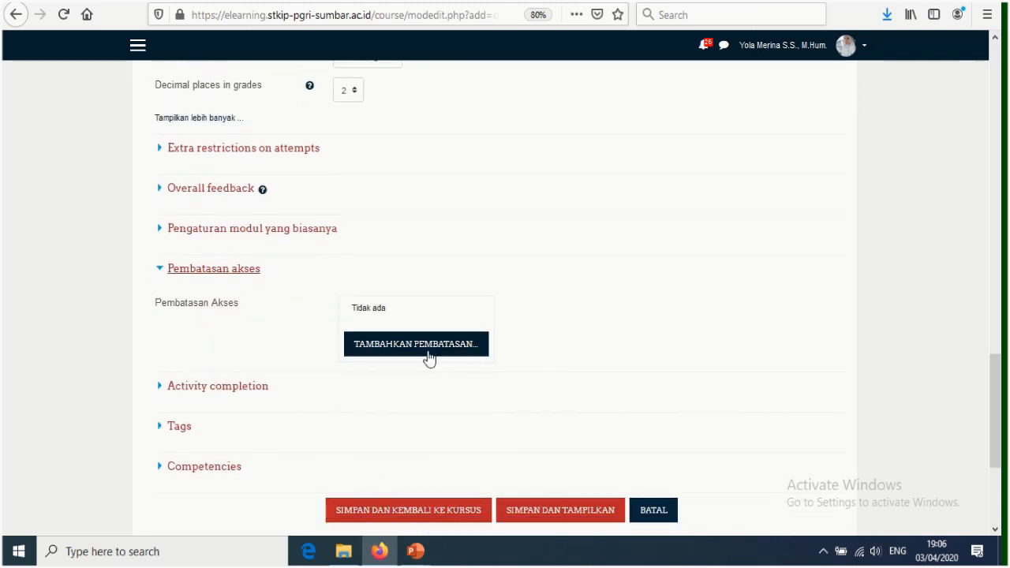
click(428, 347)
click(436, 234)
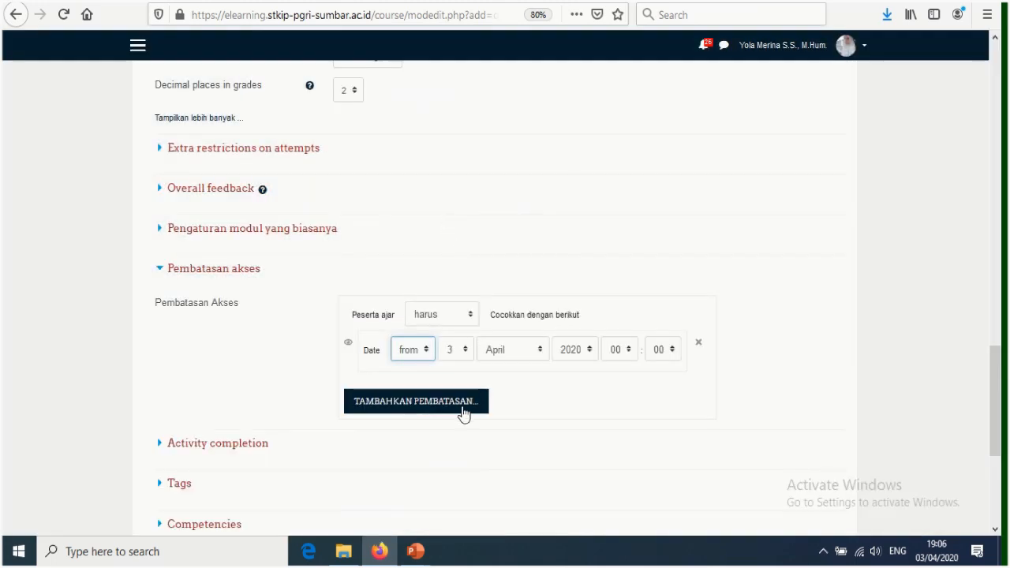
Set the date restriction to apply from 6 April 2020.
click(429, 352)
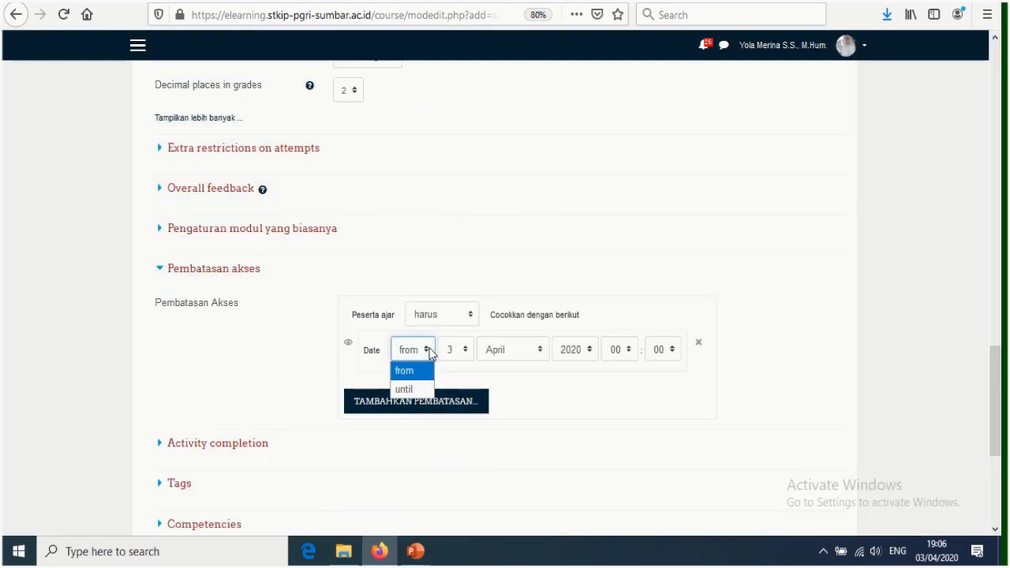
click(419, 391)
click(466, 352)
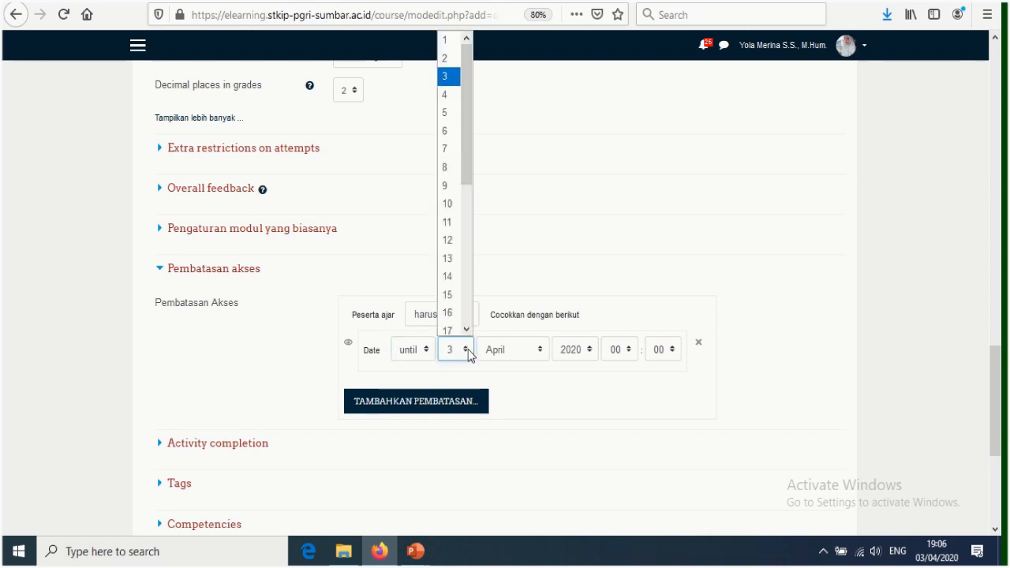
click(449, 130)
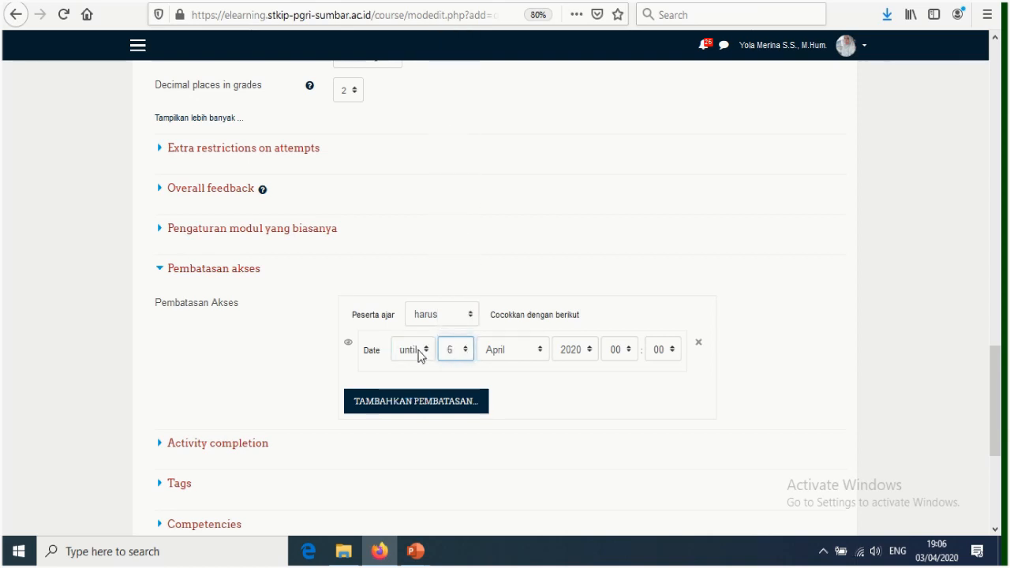
click(426, 354)
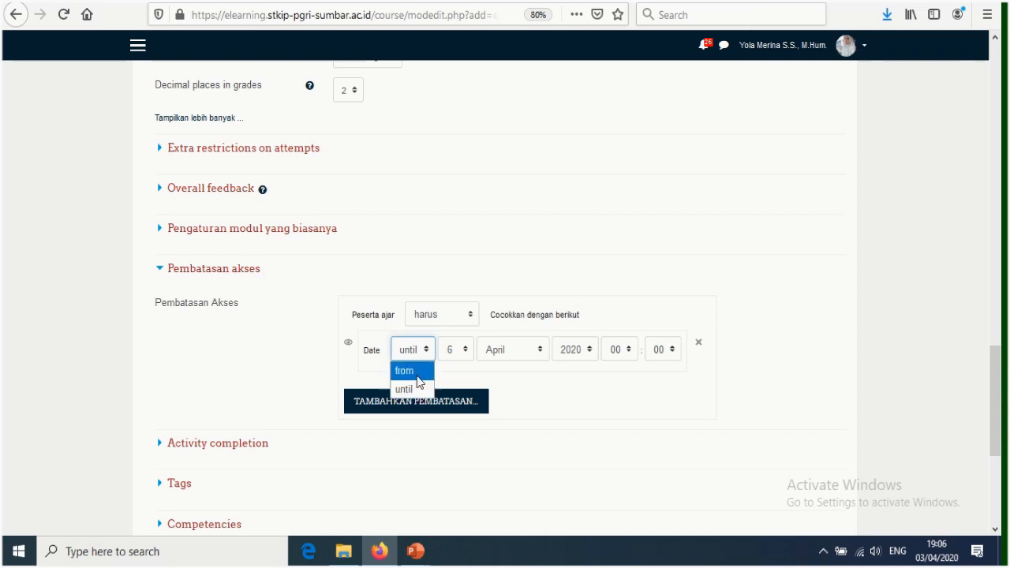
click(427, 354)
click(427, 354)
click(426, 354)
Add a second Date restriction and set it to until 6 April 2020.
click(454, 402)
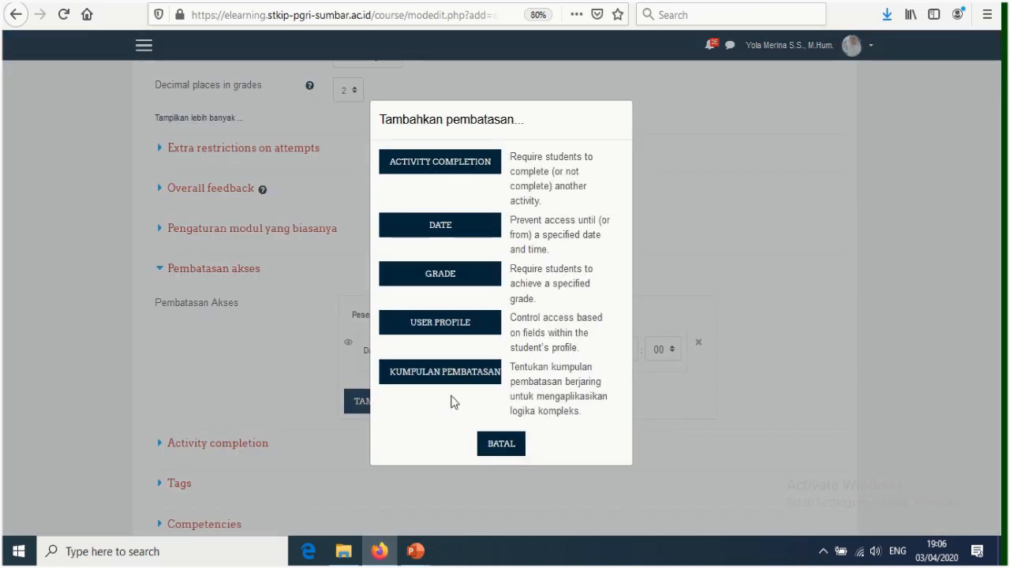
click(432, 230)
click(427, 404)
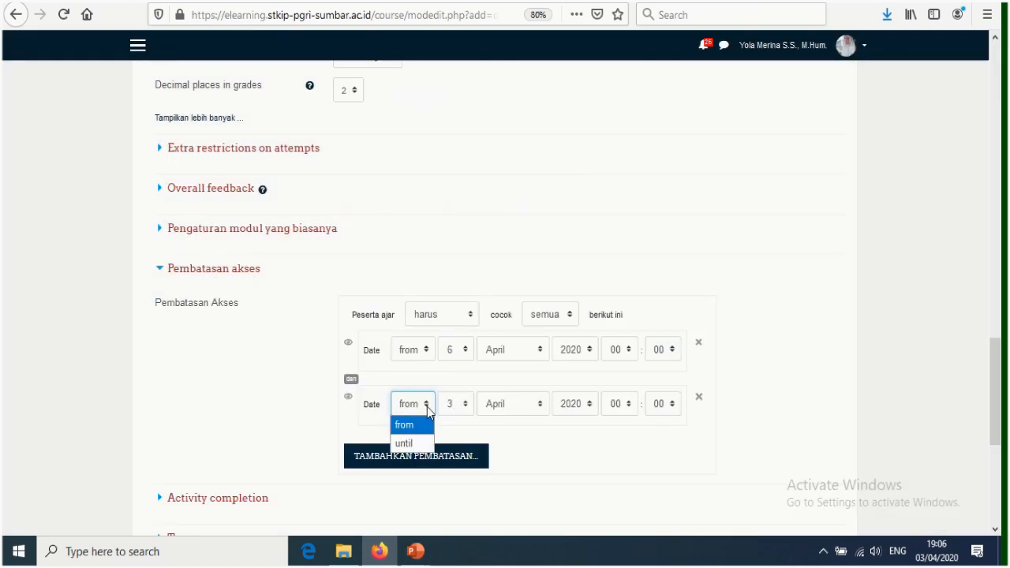
click(427, 441)
click(464, 405)
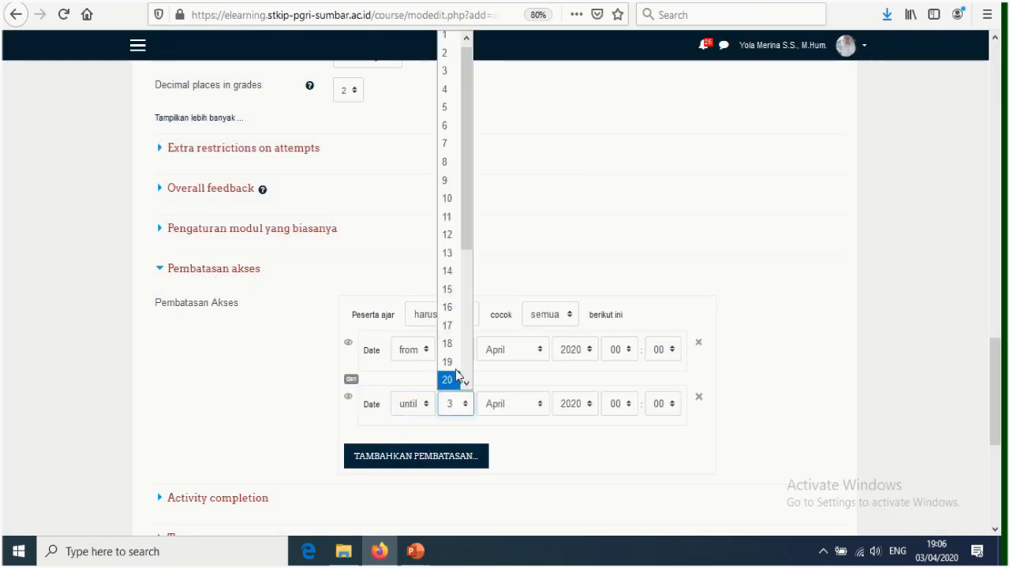
click(447, 128)
Set the restriction times to 08:00 for from and 18:00 for until, then save the quiz and return to the course.
click(628, 352)
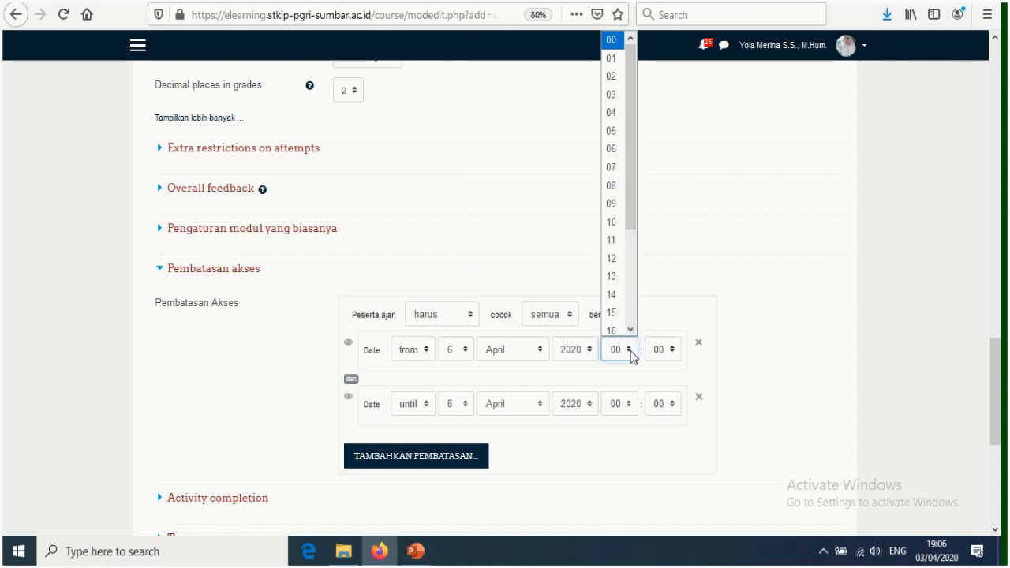
click(623, 185)
click(628, 404)
click(609, 371)
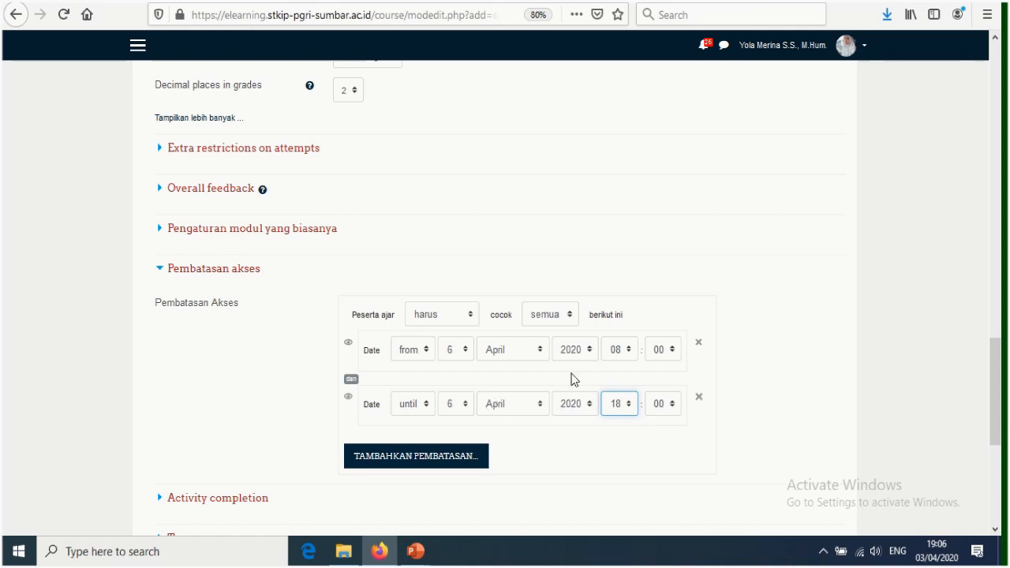
scroll(468, 411, down, 3)
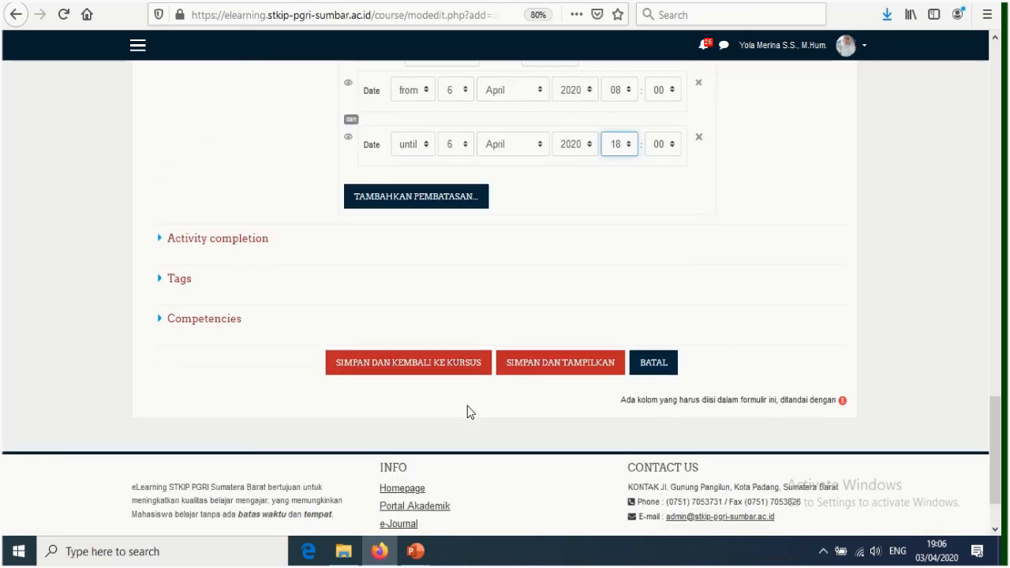
click(424, 371)
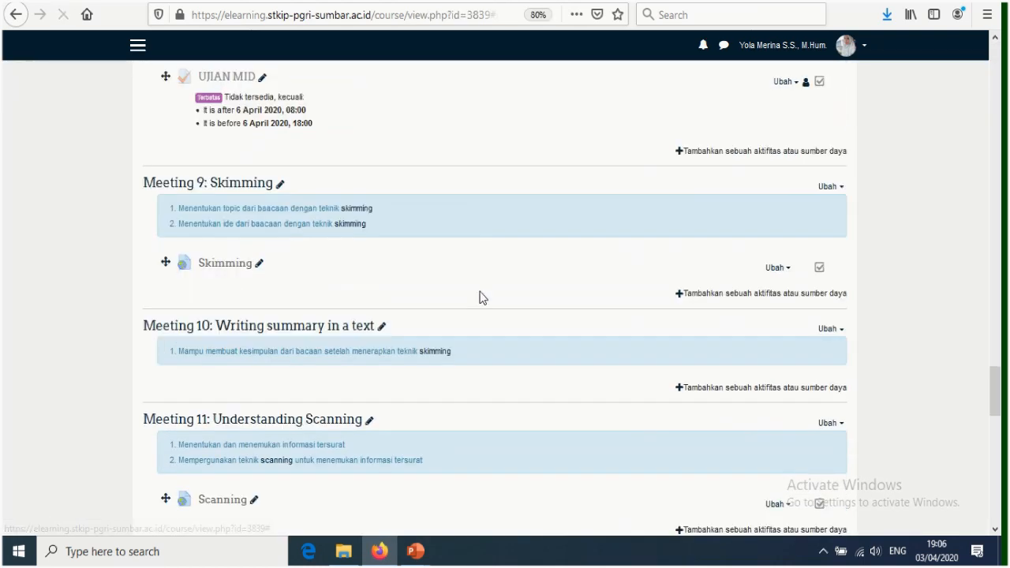
Open the UJIAN MID quiz from the Meeting 8 section and open its question editing page.
scroll(478, 293, up, 1)
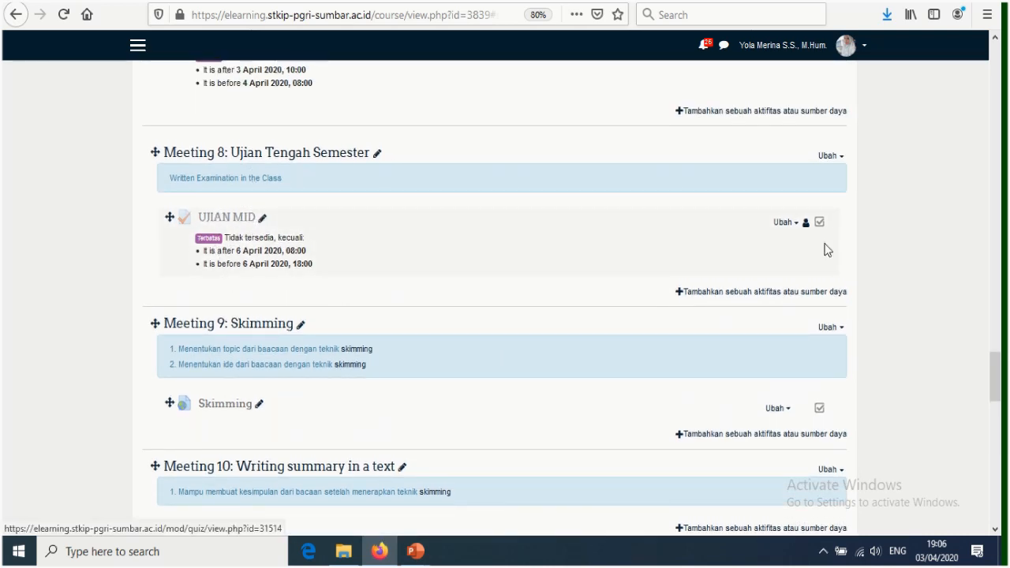
click(239, 219)
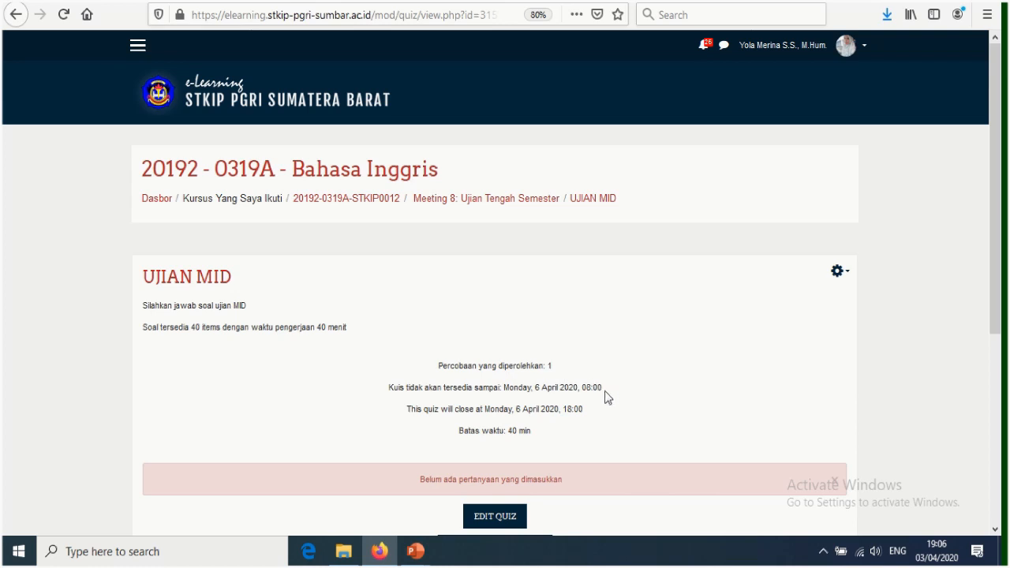
scroll(794, 392, down, 2)
scroll(999, 426, down, 1)
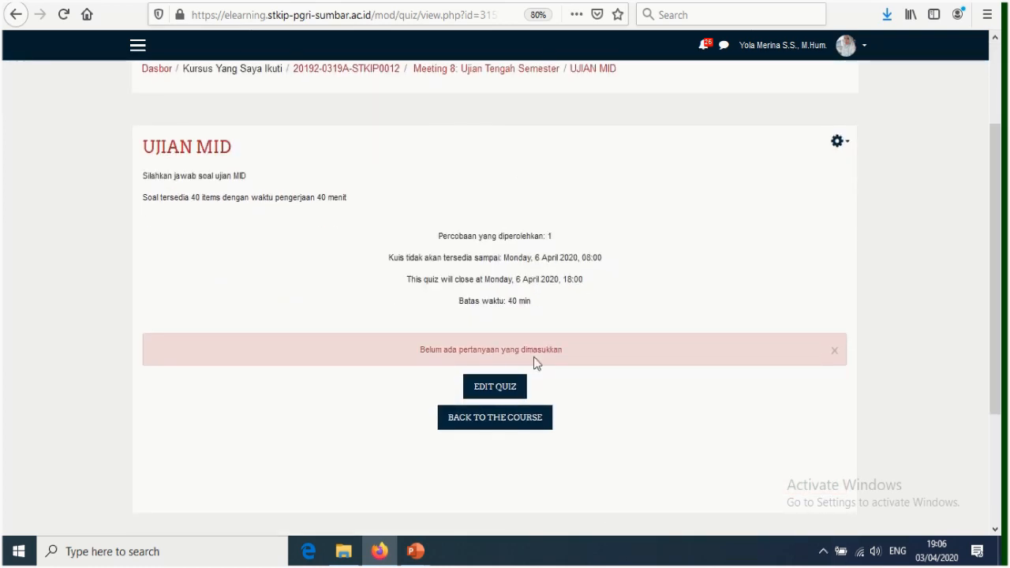
click(495, 388)
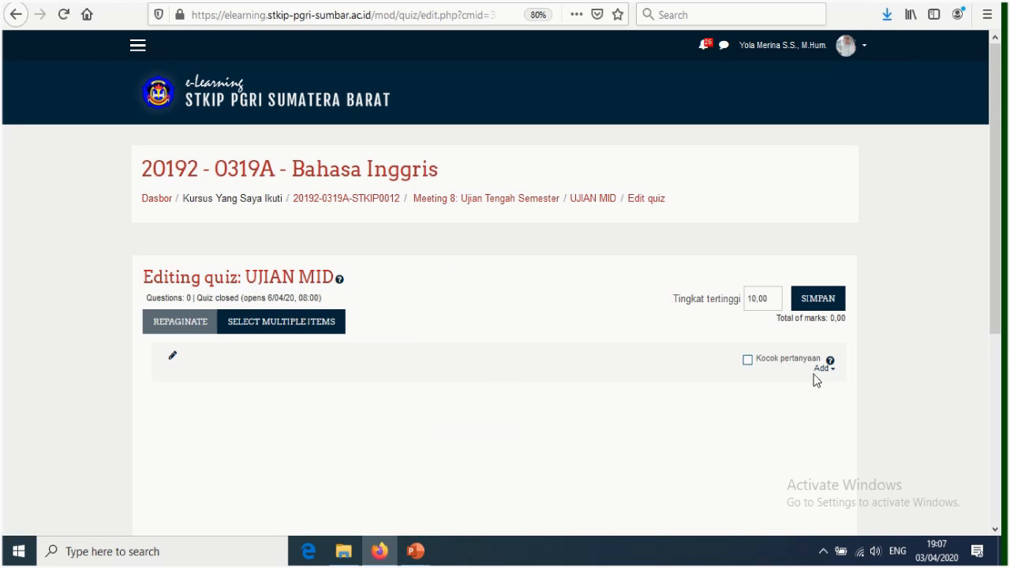
Enable shuffling of the quiz questions and enter 100 as the maximum grade.
scroll(762, 319, down, 2)
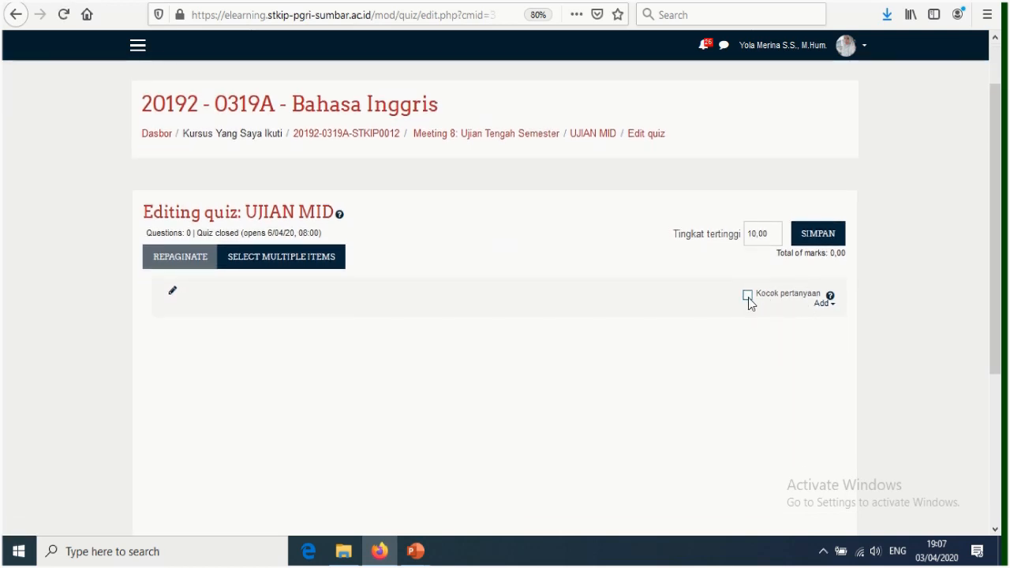
click(746, 295)
click(756, 234)
text(0)
click(782, 255)
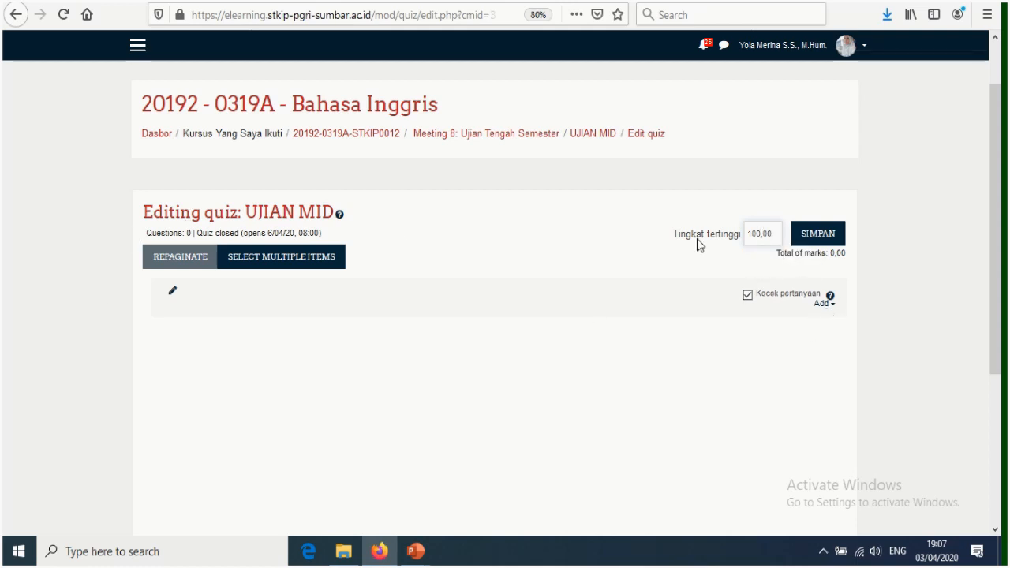
Start adding a new question to the quiz and set the speaker volume to 38.
click(823, 307)
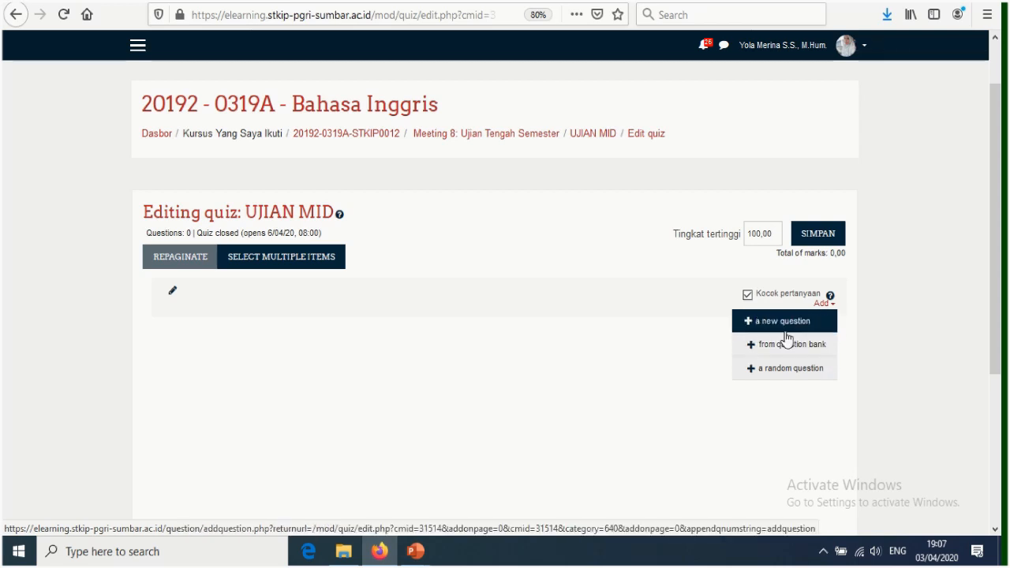
click(793, 323)
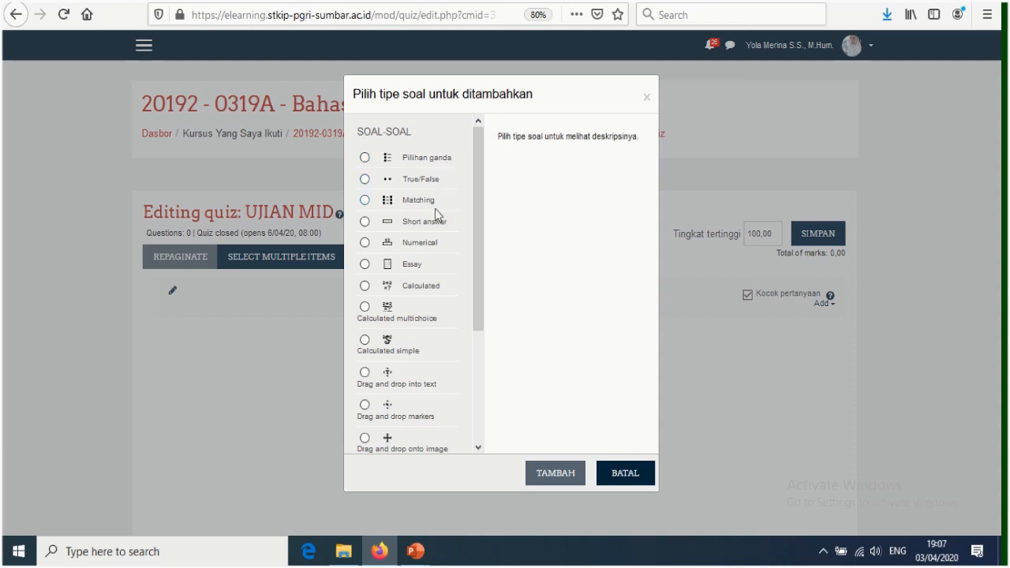
click(875, 552)
drag(866, 519, 849, 517)
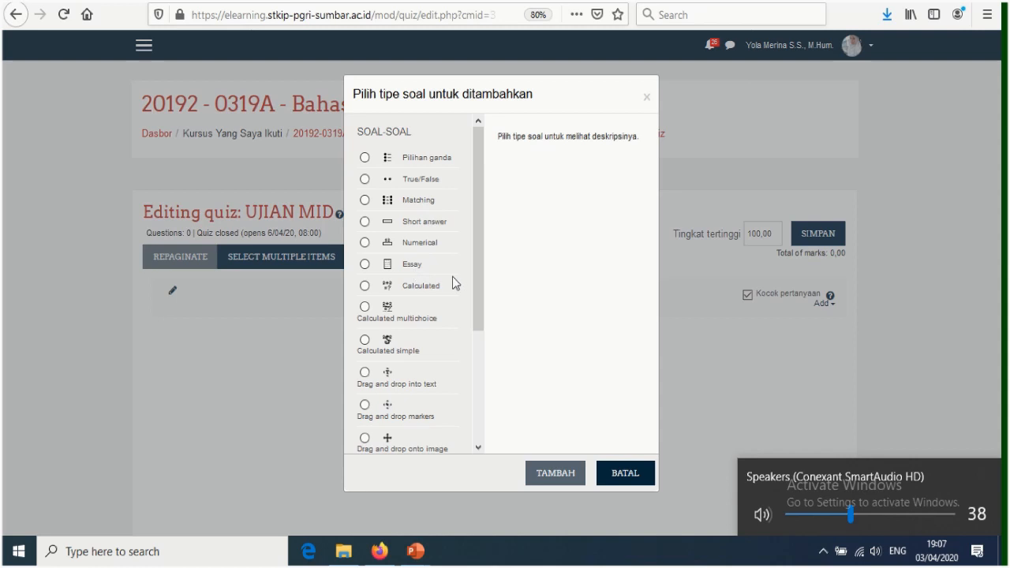
Look through the available question types, choose True/False and open its question form.
scroll(422, 296, down, 3)
drag(479, 341, 473, 446)
drag(471, 399, 480, 213)
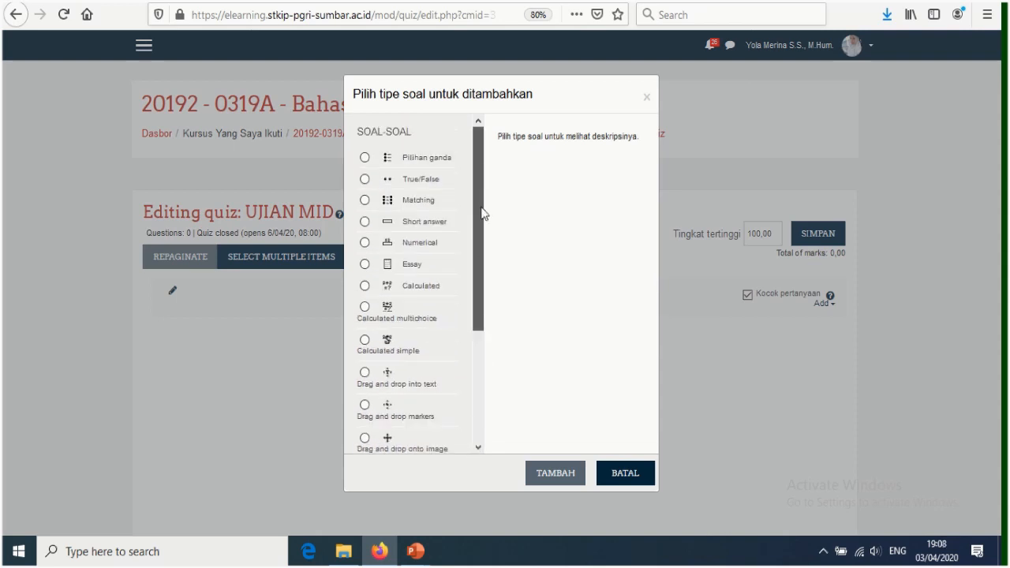
click(364, 180)
click(560, 473)
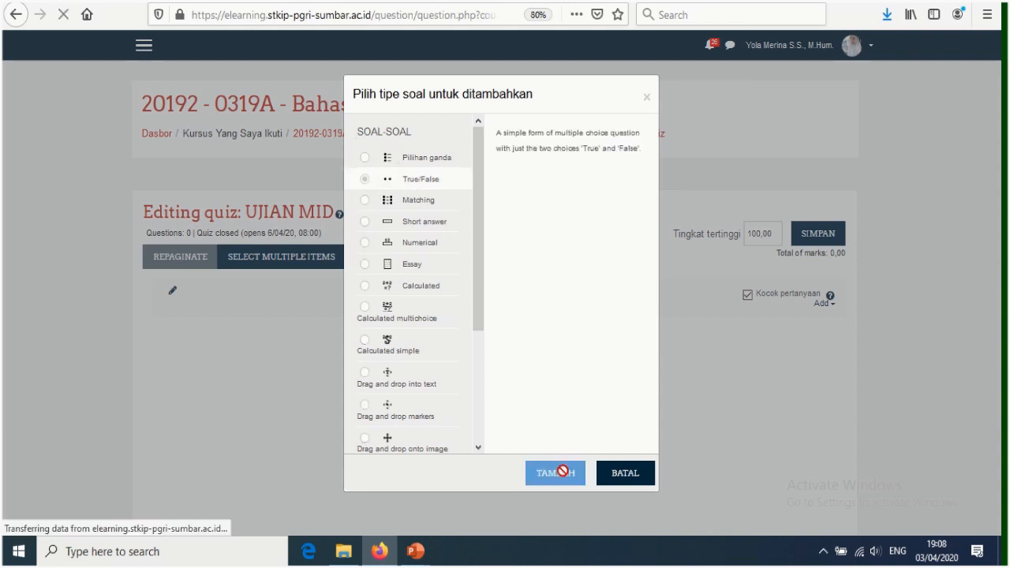
Name the True/False question 1 and enter the question text "she ......... gone to Bali".
scroll(635, 276, down, 3)
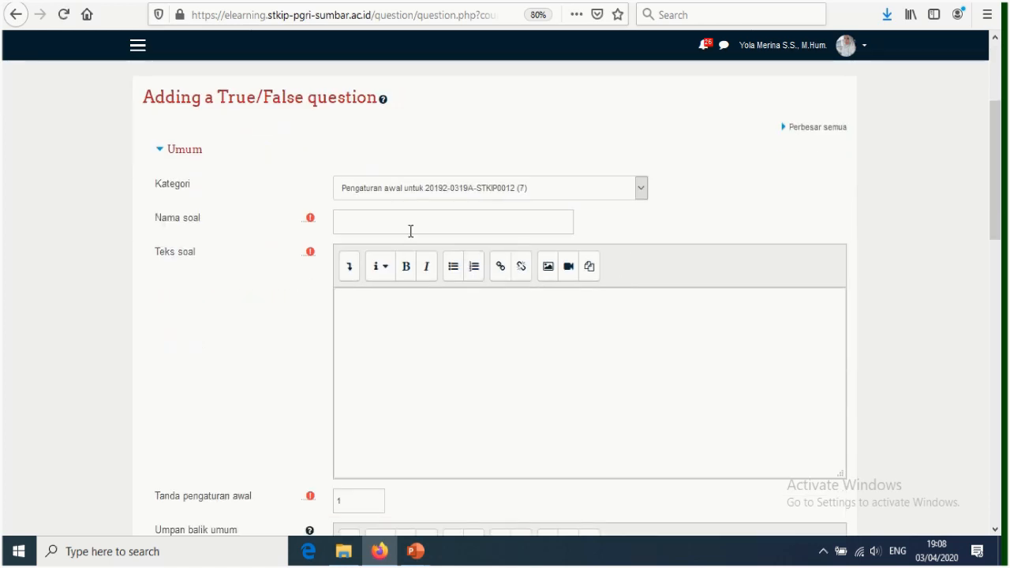
click(385, 222)
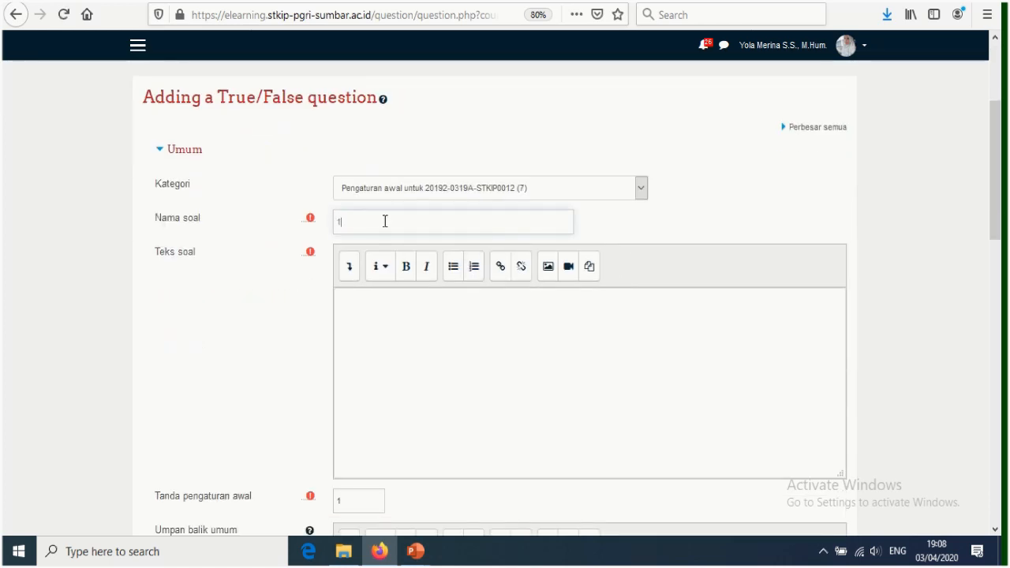
click(384, 309)
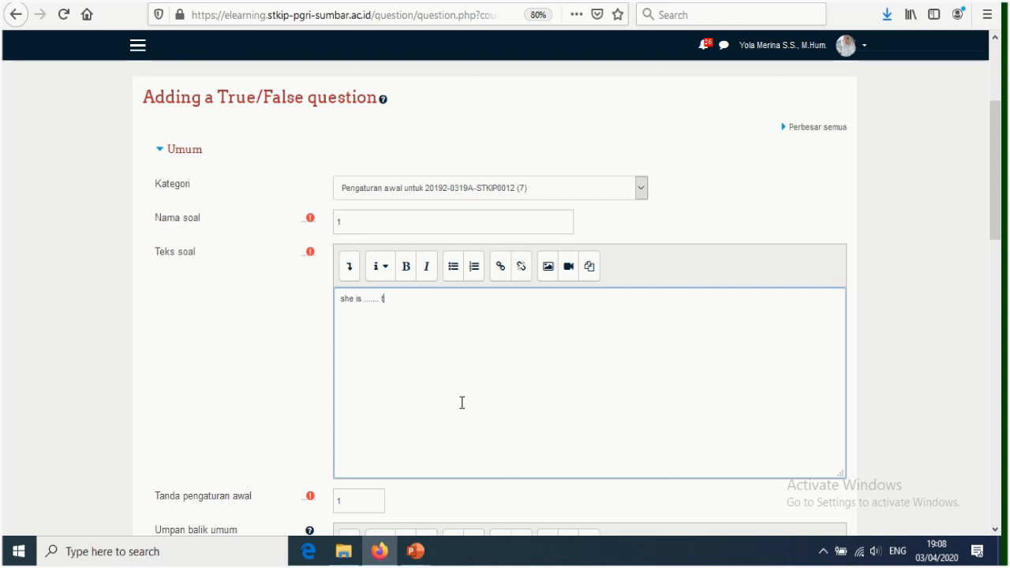
key(BackSpace)
text(i)
scroll(387, 368, down, 1)
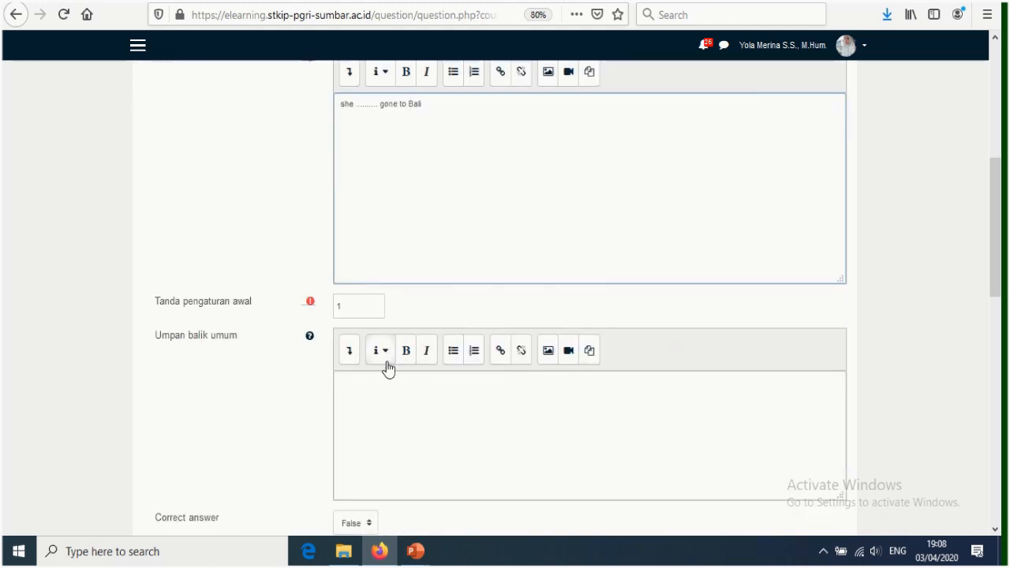
Replace the blank in the question text with "has" and add the line "Apakah kalimat di atas sudah benar?".
scroll(387, 352, up, 6)
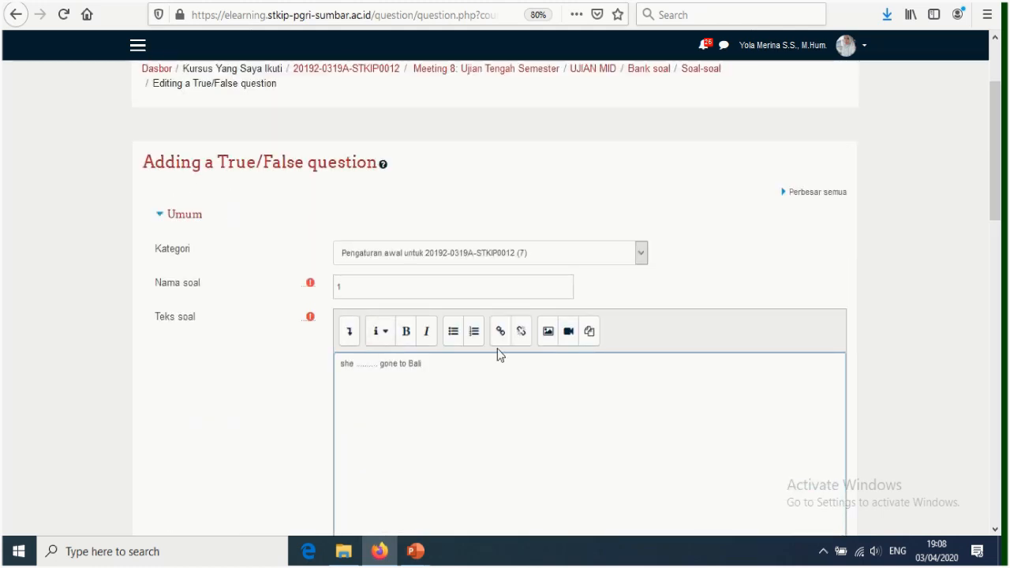
drag(379, 364, 359, 367)
key(BackSpace)
text(ha)
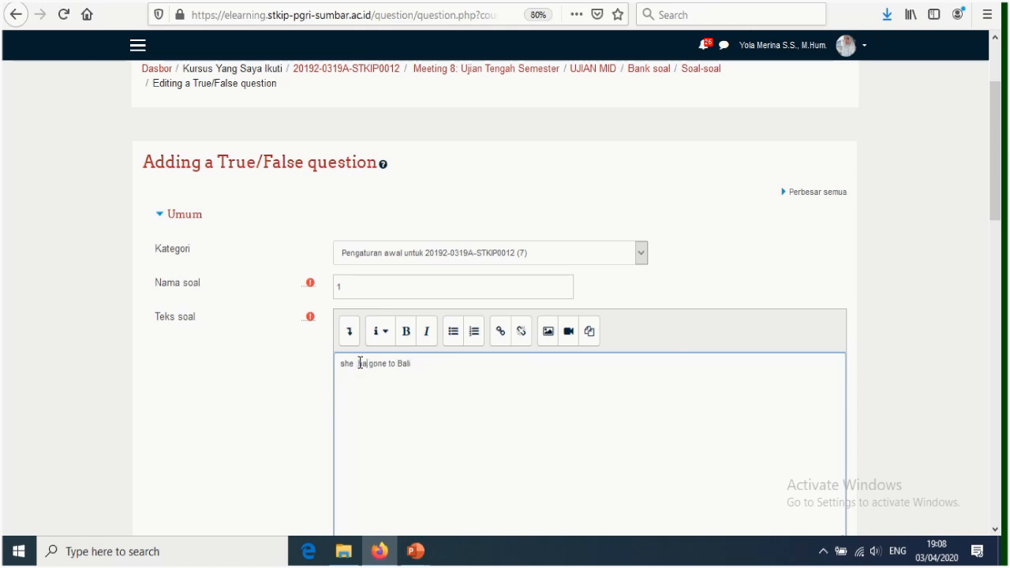
text(s)
drag(357, 368, 362, 367)
key(BackSpace)
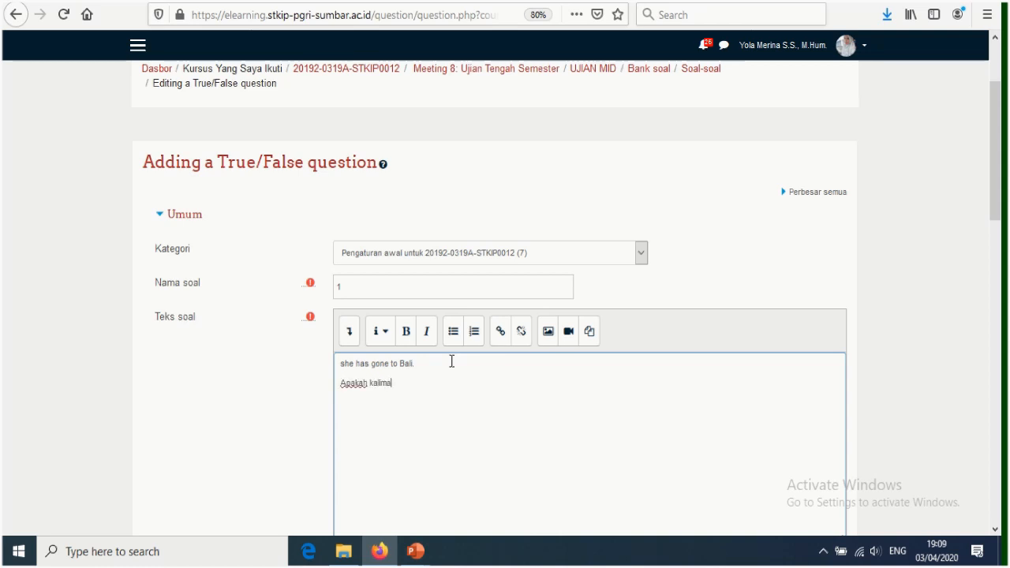
text(tas sudah be)
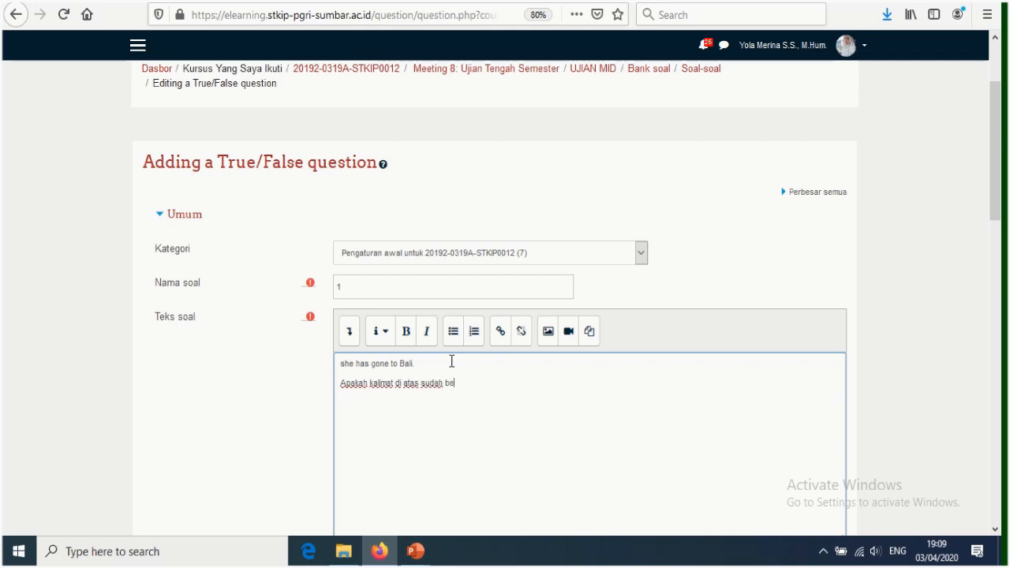
text(nar?)
Set the correct answer of the True/False question to True.
scroll(495, 378, down, 6)
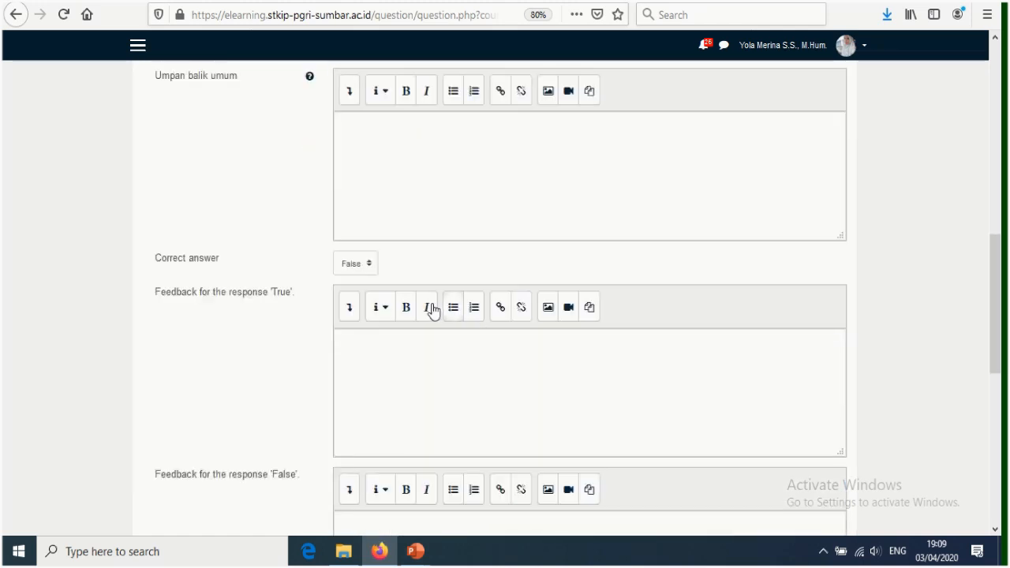
click(370, 265)
click(367, 304)
scroll(407, 195, up, 2)
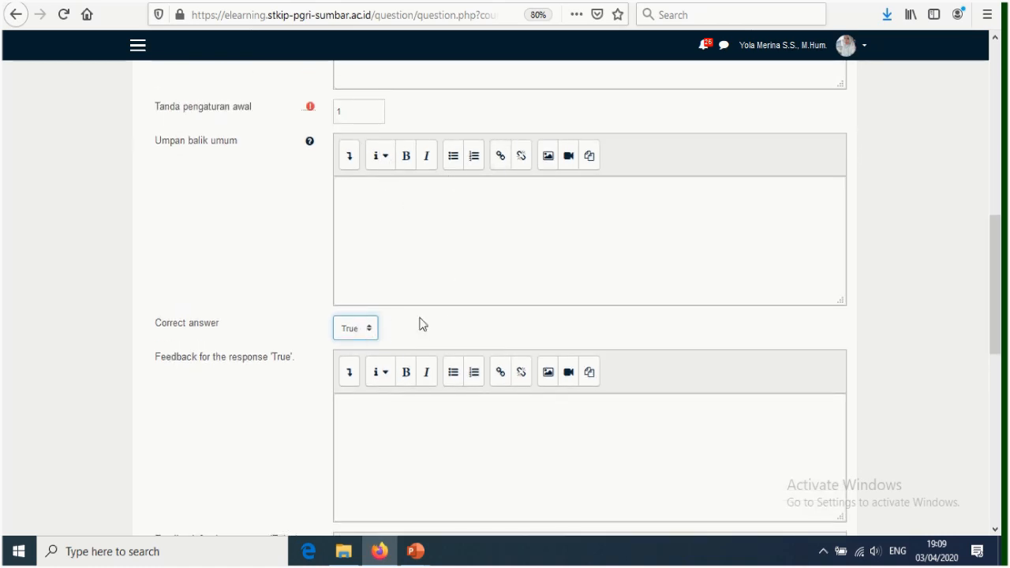
scroll(347, 383, down, 4)
click(371, 201)
click(370, 202)
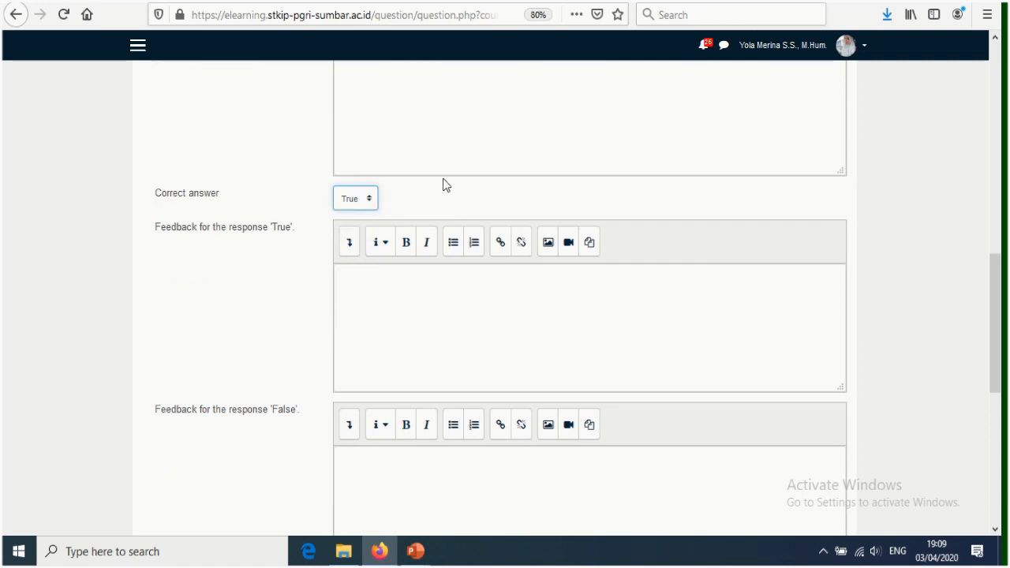
Save the True/False question and return to the quiz's question editing page.
scroll(446, 181, down, 12)
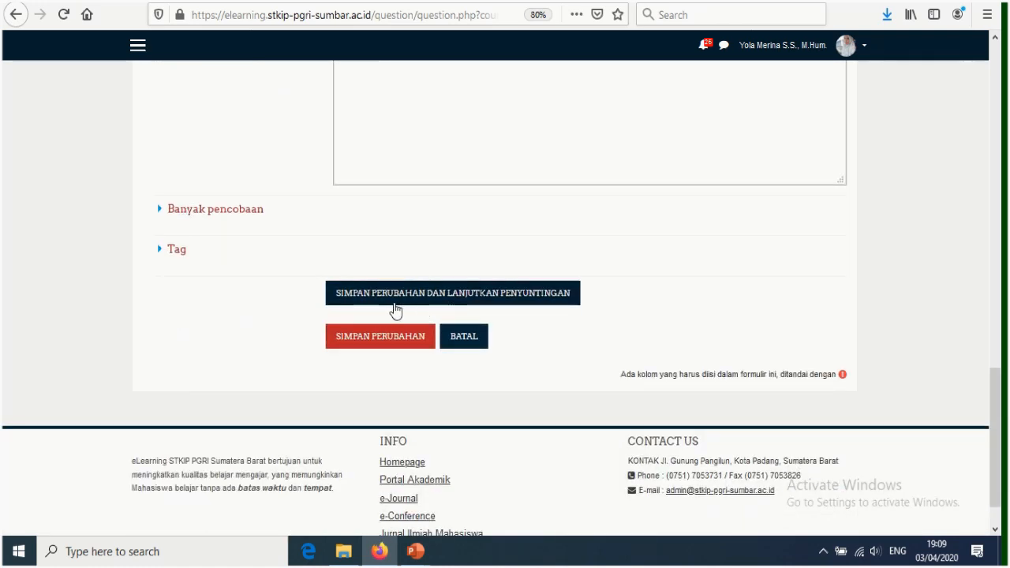
scroll(473, 135, up, 10)
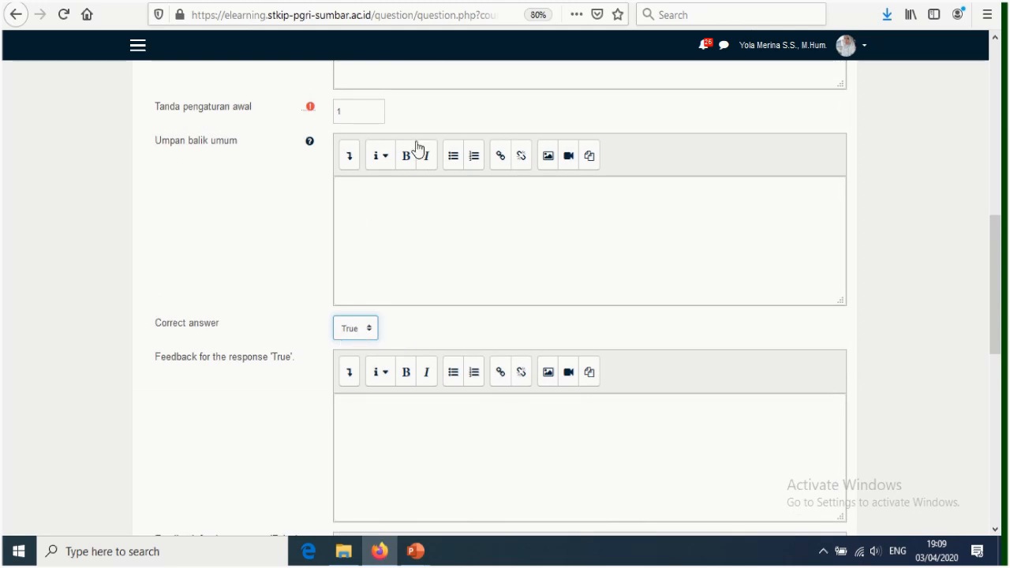
scroll(444, 331, down, 10)
click(418, 360)
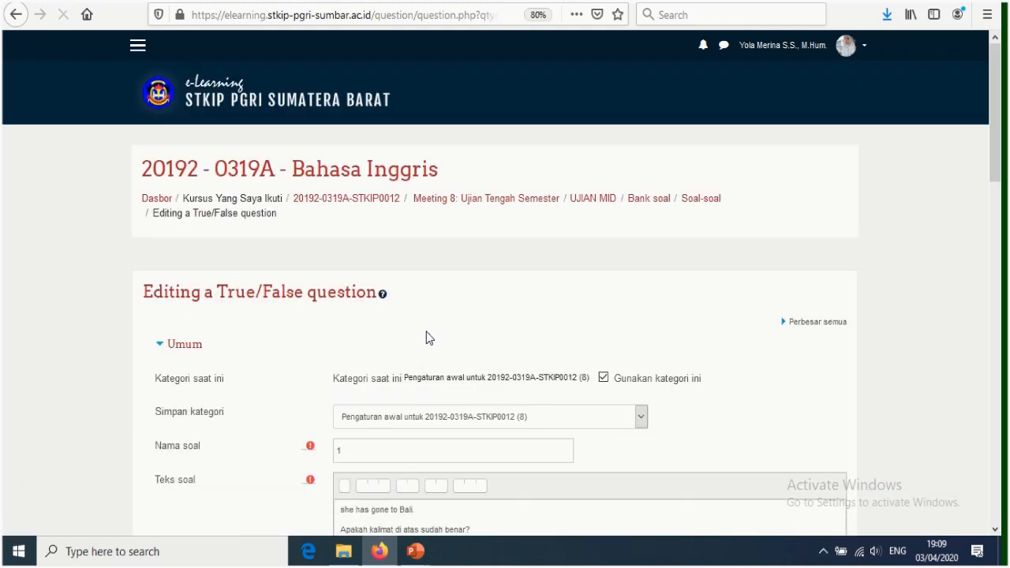
scroll(425, 331, down, 10)
scroll(440, 392, down, 10)
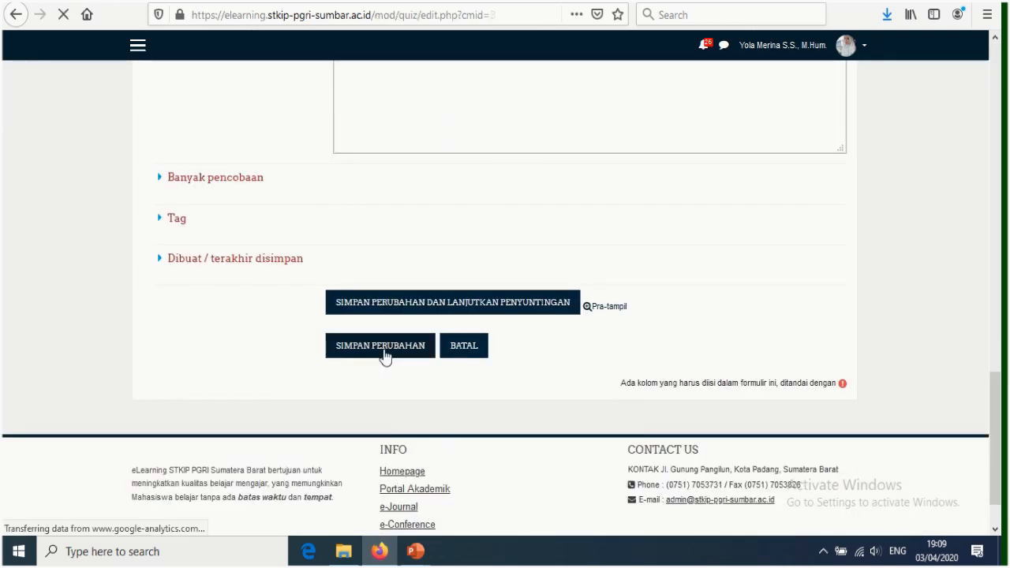
Set the quiz's maximum grade to 100 and save it.
scroll(442, 338, down, 1)
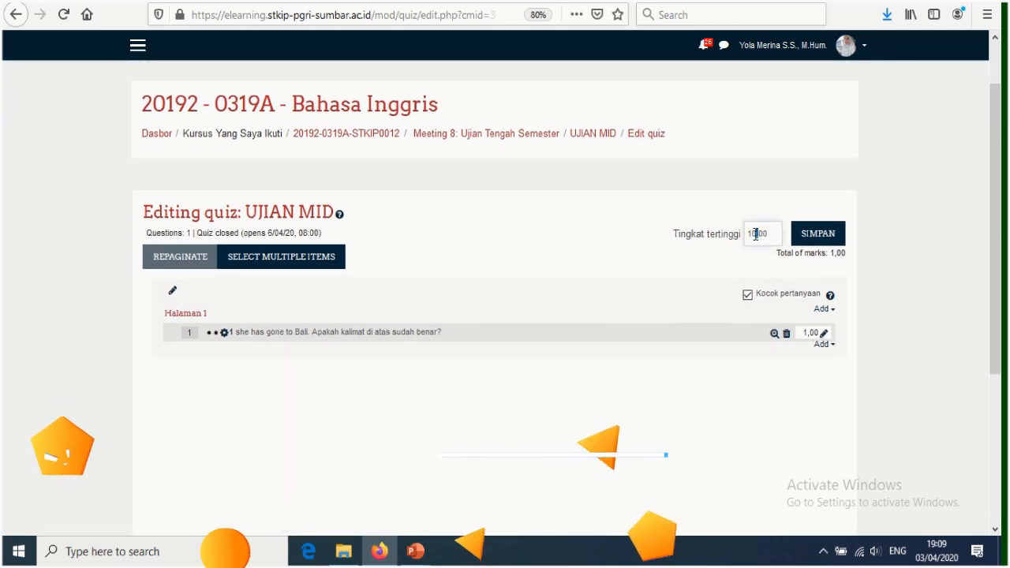
text(0)
click(817, 234)
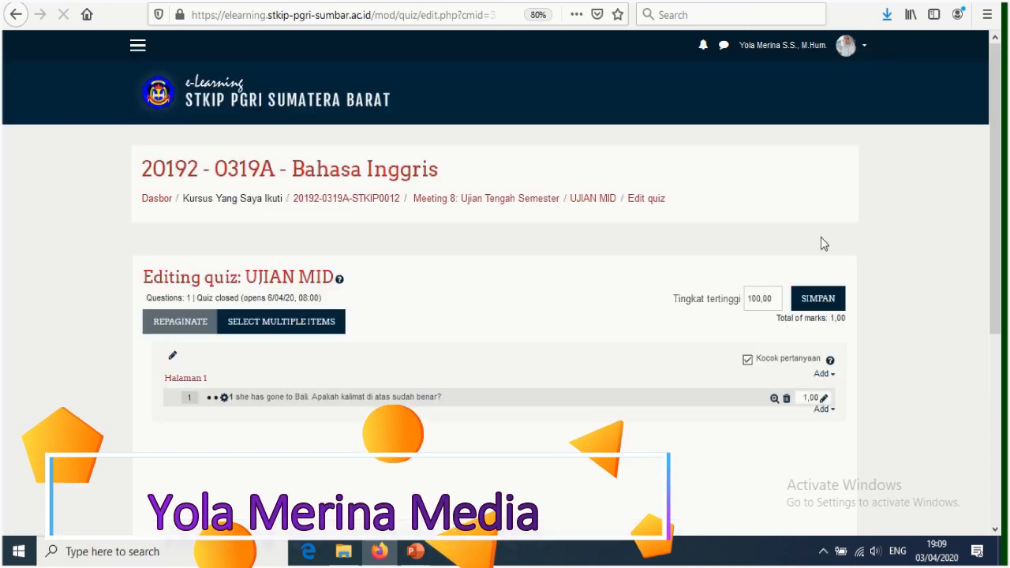
Set the maximum mark of the True/False question to 2.
scroll(820, 286, down, 5)
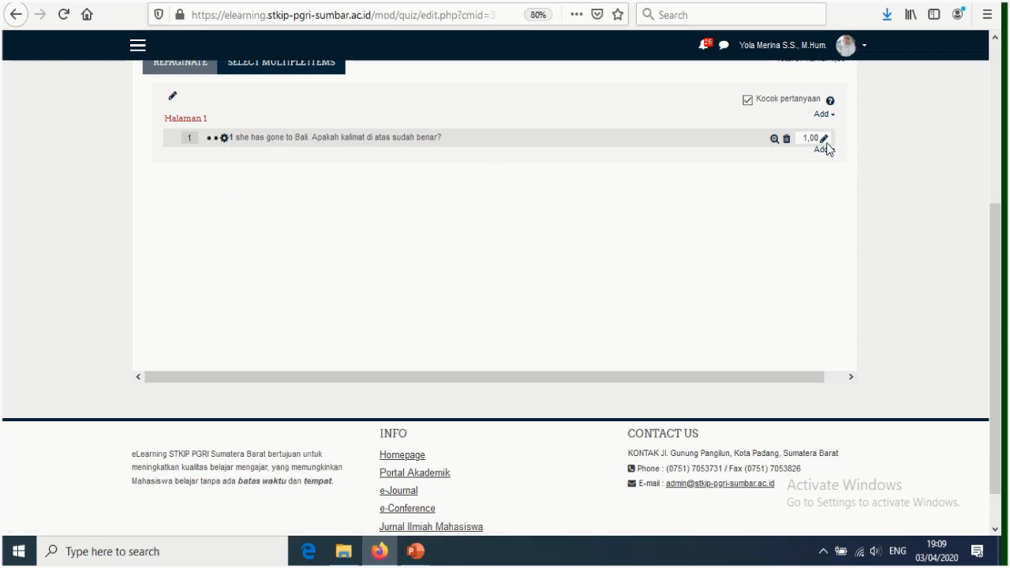
scroll(827, 146, up, 2)
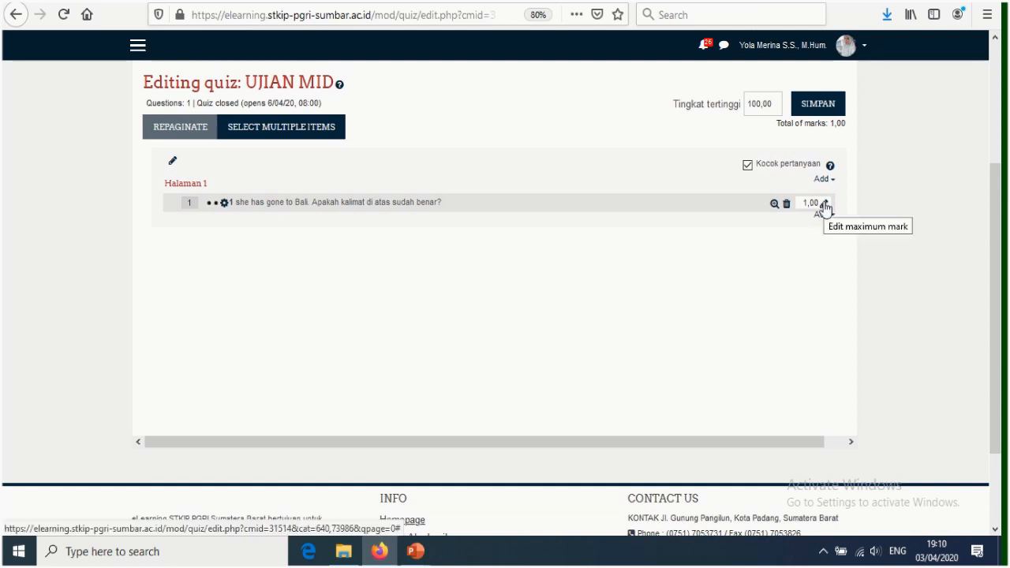
click(824, 206)
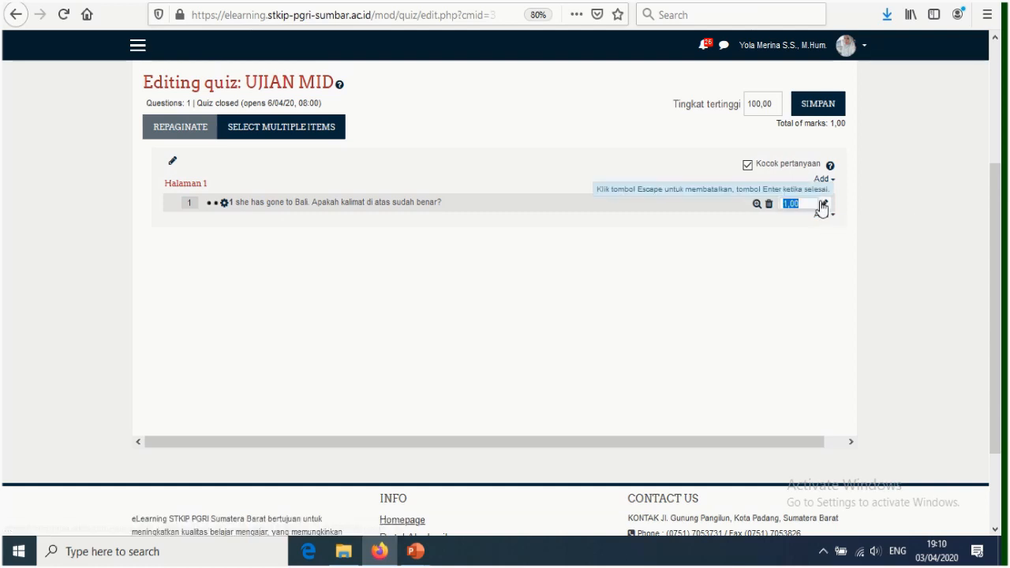
click(787, 204)
key(BackSpace)
text(2)
key(Return)
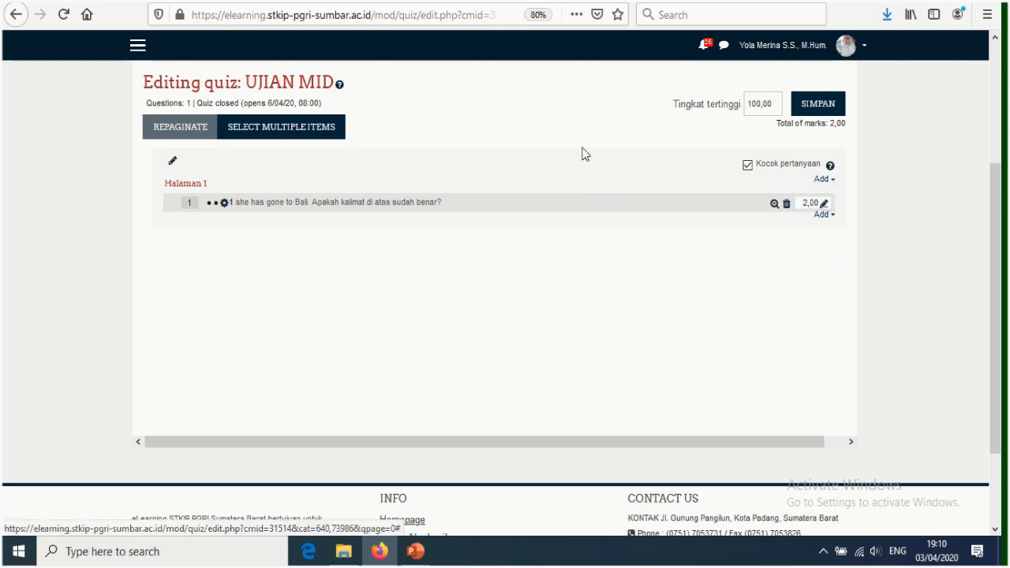
Add a new question of the Short answer type below the first question.
click(823, 215)
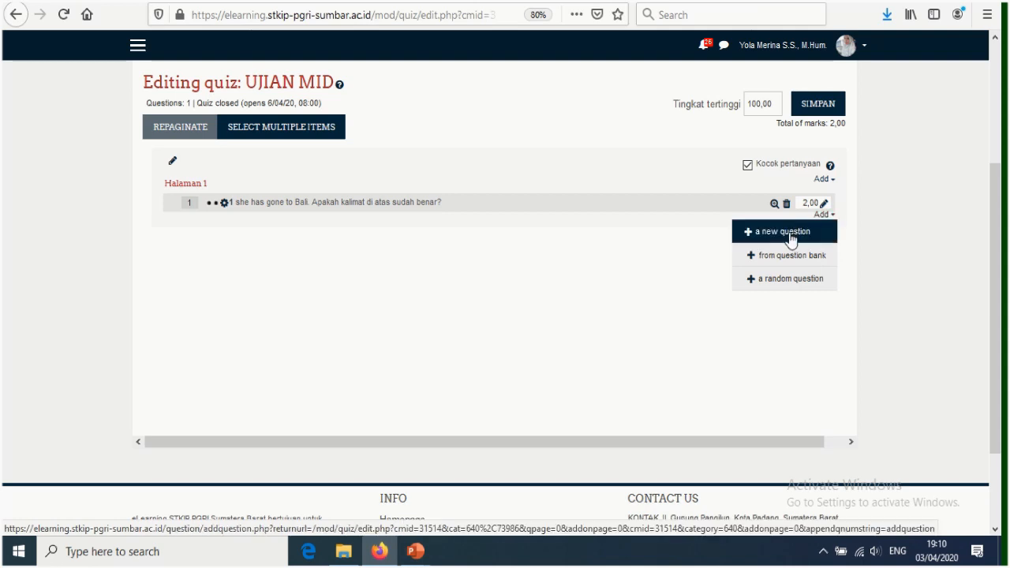
click(789, 233)
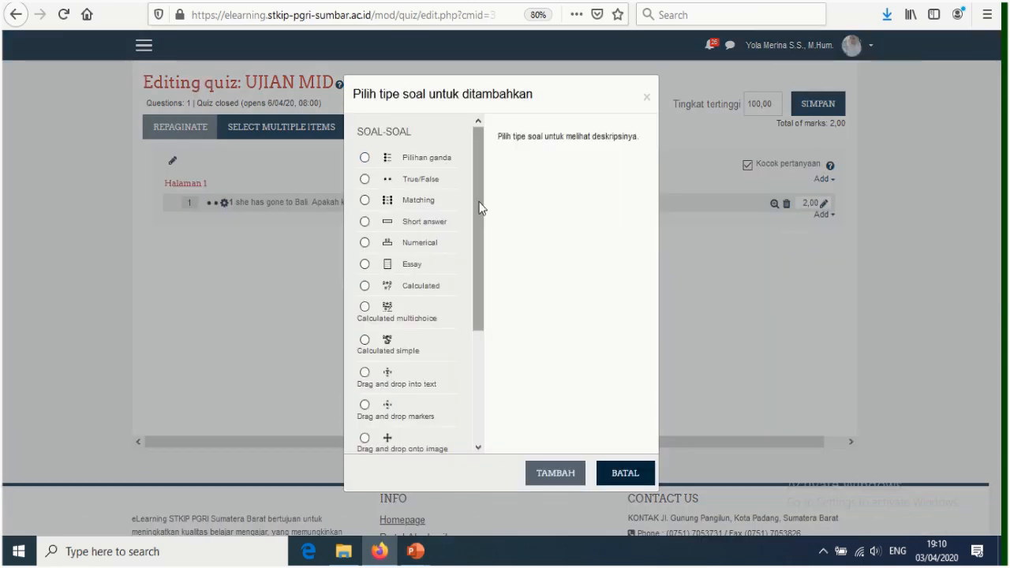
click(366, 221)
click(558, 473)
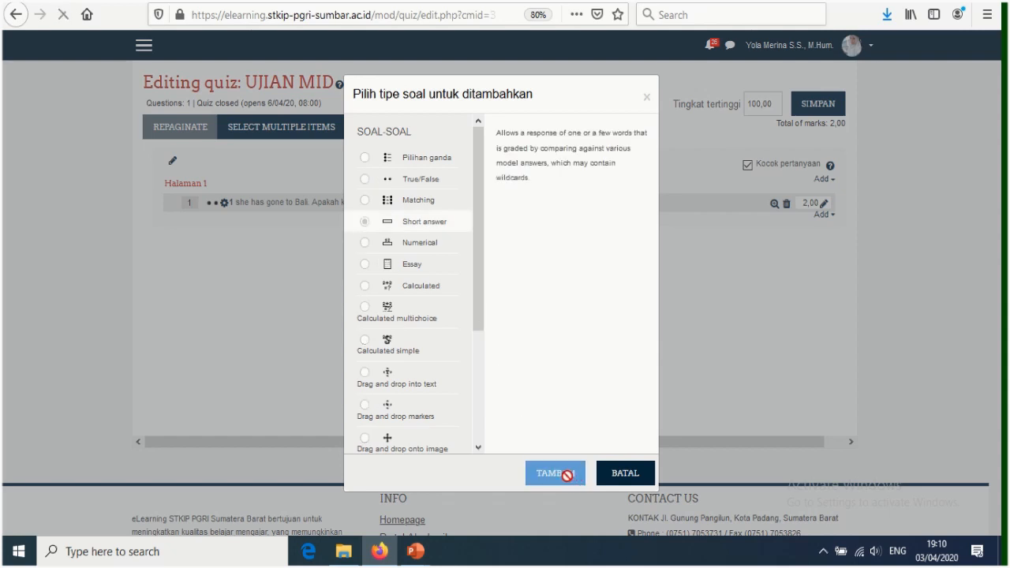
Name the short answer question 2 and start its question text with "I" followed by a dotted blank.
click(406, 413)
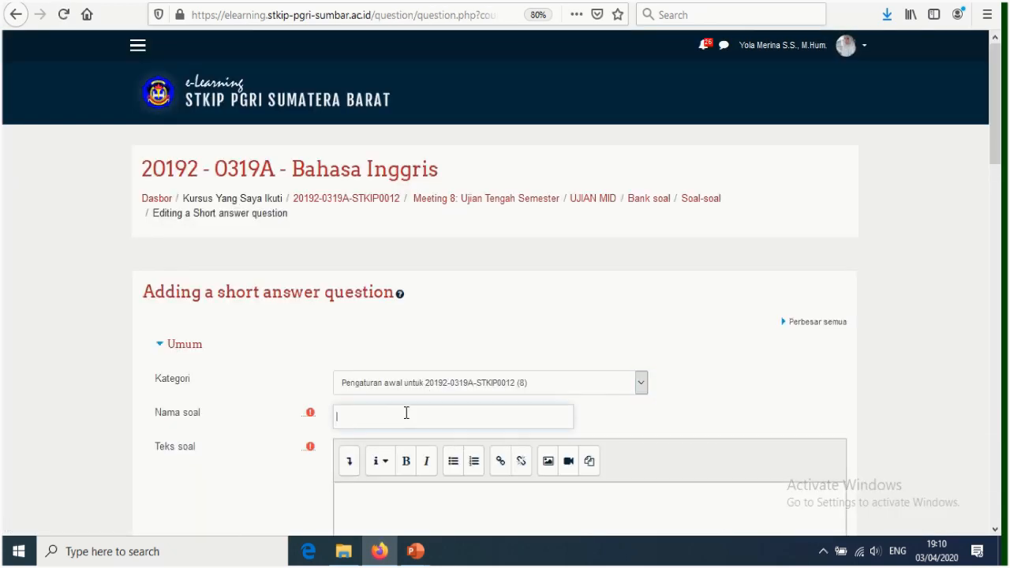
text(2)
scroll(444, 327, down, 3)
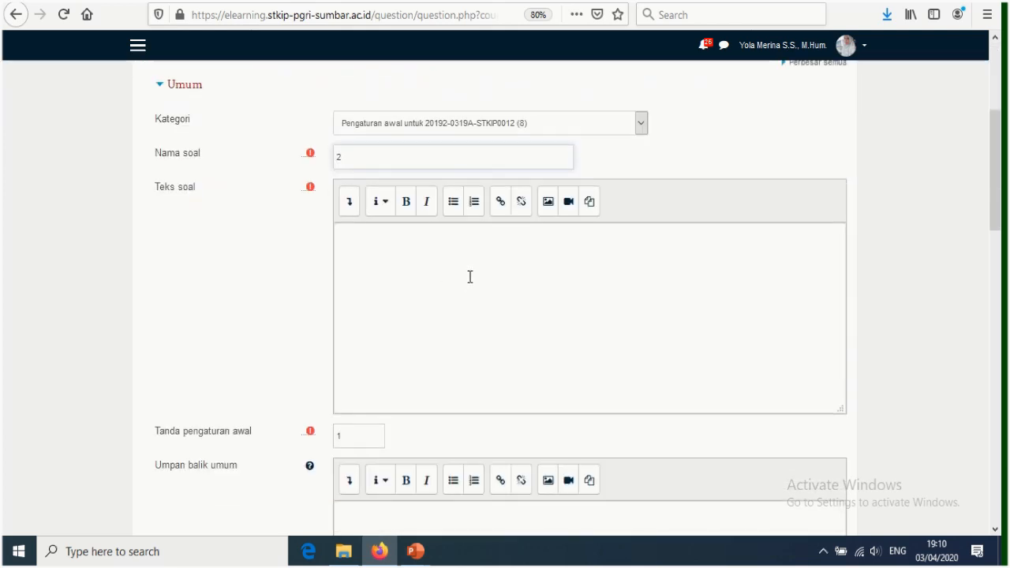
click(401, 255)
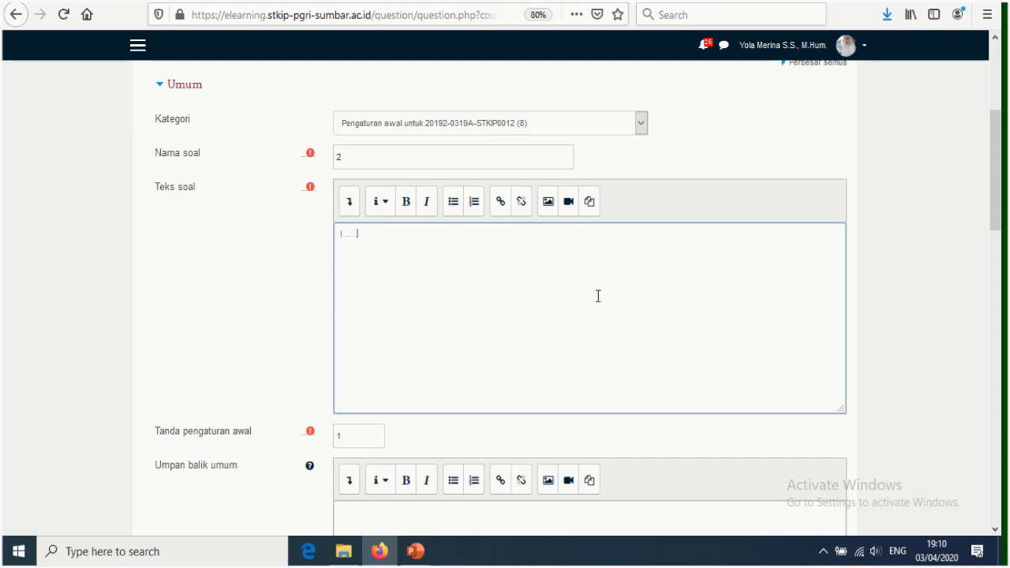
text(.)
Erase the dotted blank from the short answer question's text.
key(BackSpace)
key(BackSpace)
key(BackSpace)
key(BackSpace)
key(BackSpace)
key(BackSpace)
key(BackSpace)
Complete the short answer question's text as "I ......... been in Bandung." and enter "have" as Answer 1 with a grade of 100%.
scroll(388, 268, down, 3)
scroll(426, 315, down, 3)
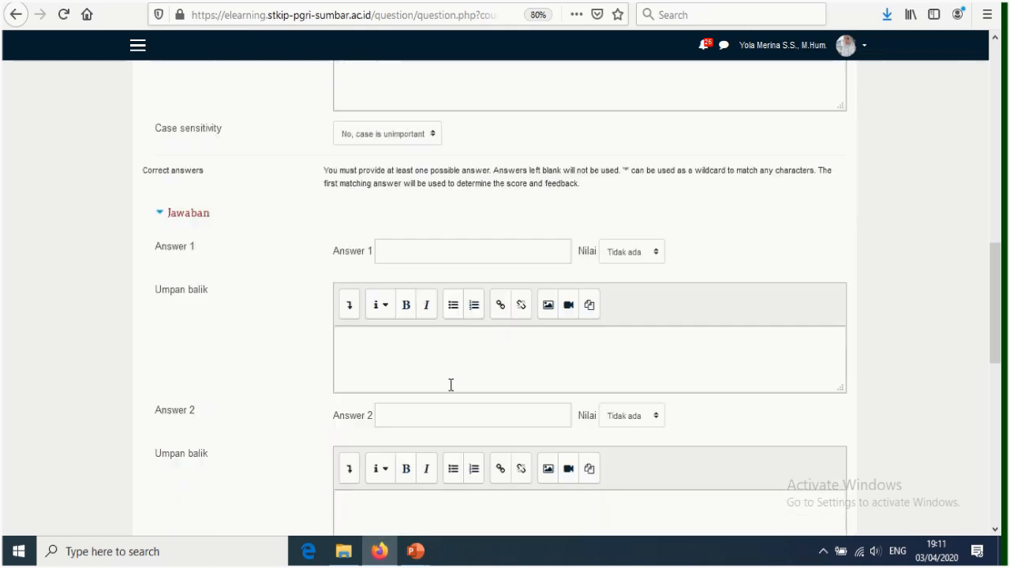
click(453, 254)
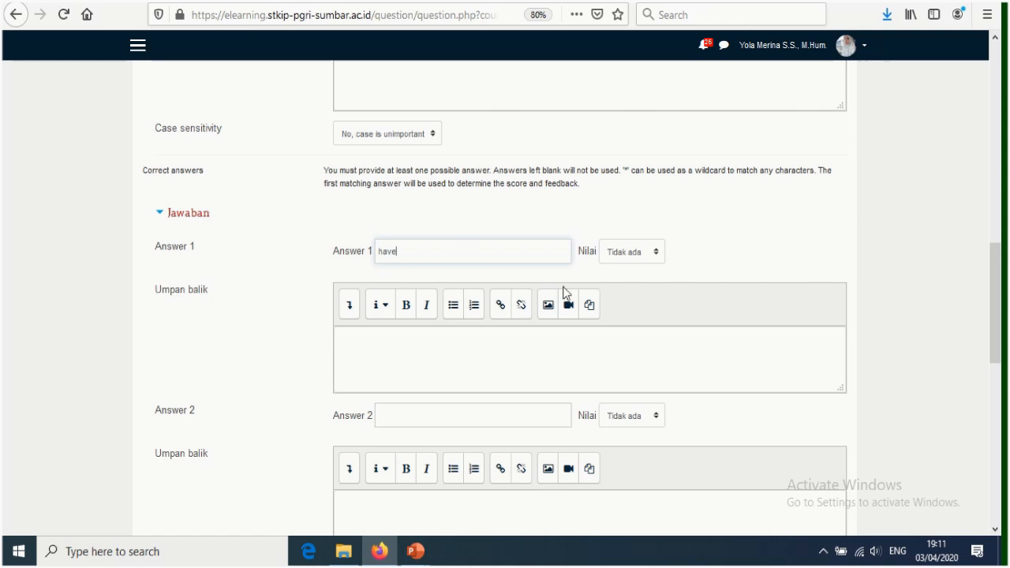
click(655, 251)
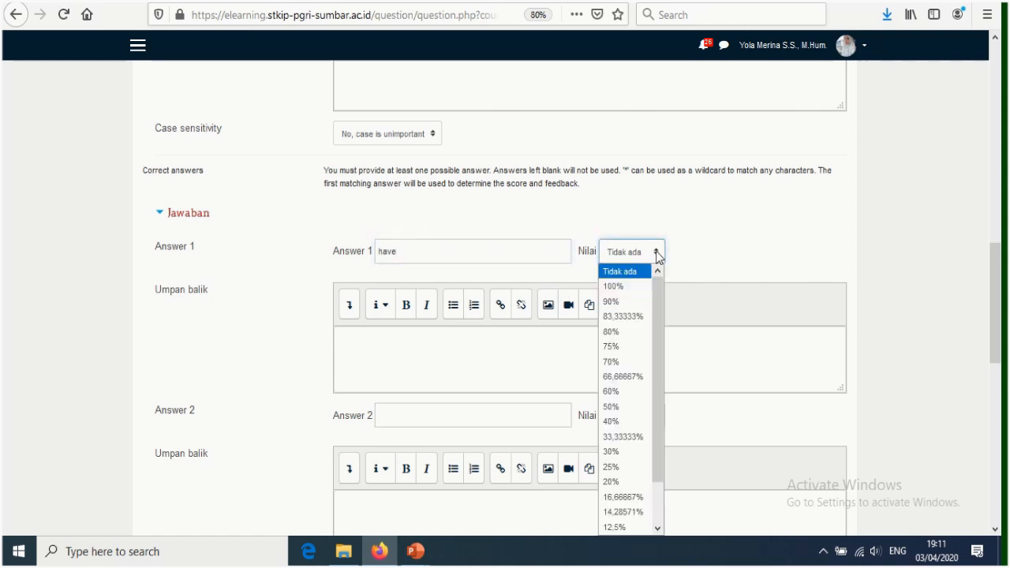
click(637, 288)
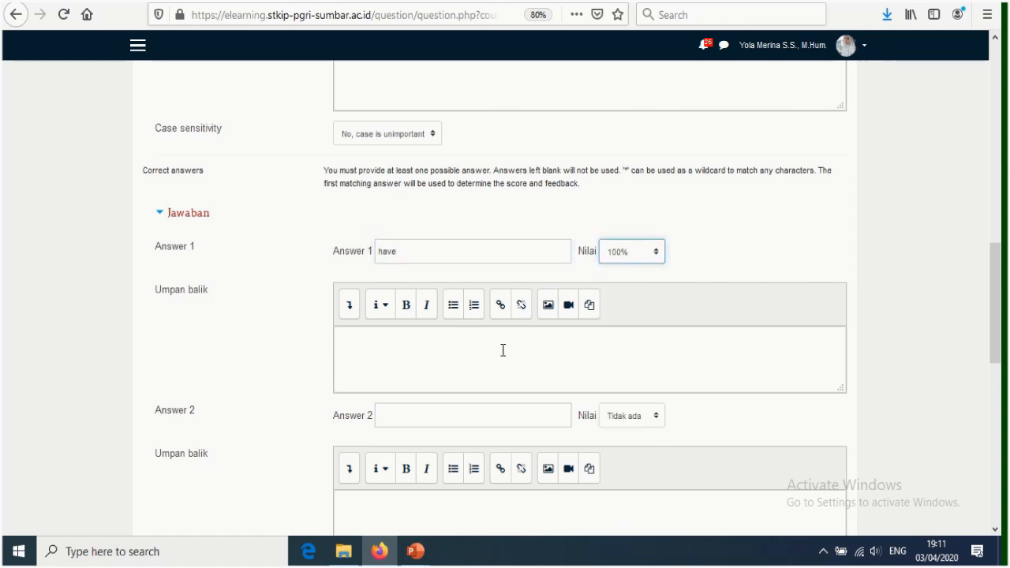
Leave Answer 2 and Answer 3 blank and save the short answer question.
scroll(556, 228, up, 9)
scroll(557, 227, down, 3)
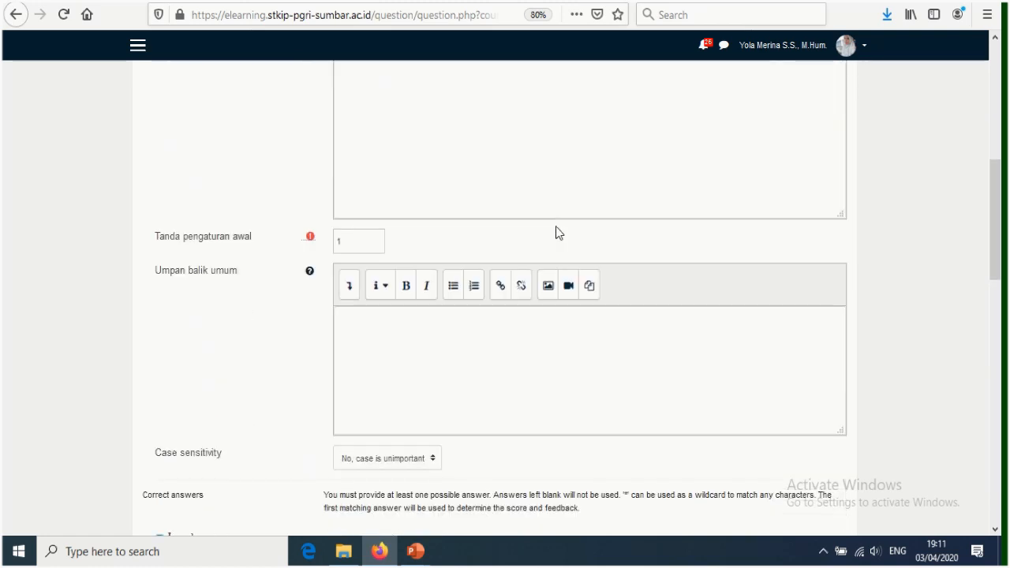
scroll(554, 226, down, 5)
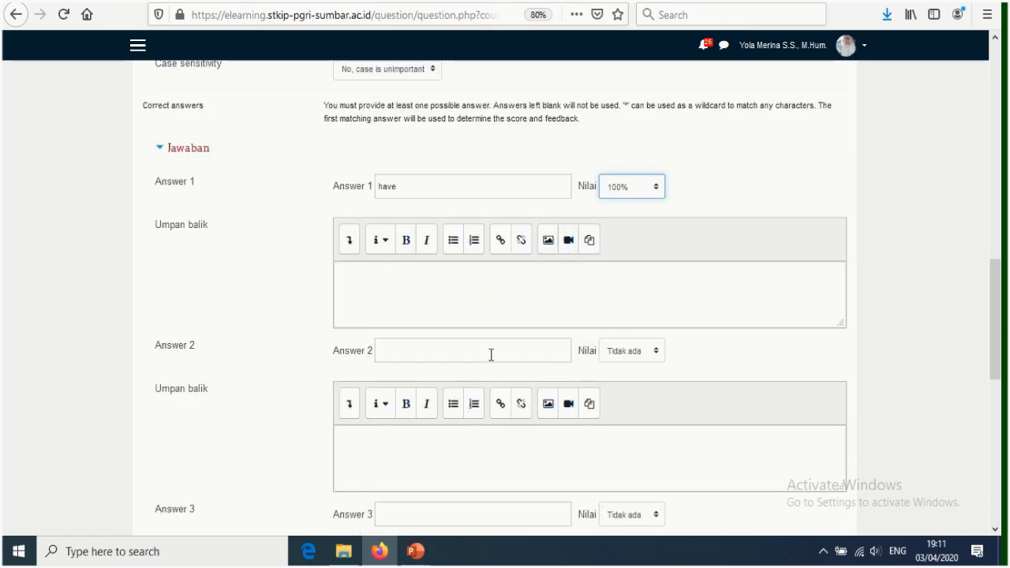
scroll(508, 317, down, 3)
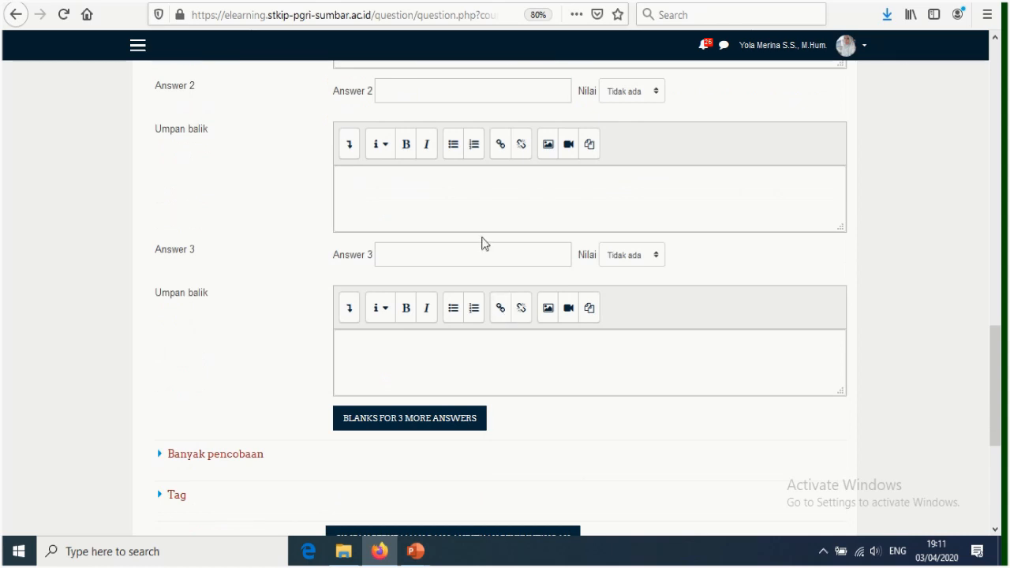
scroll(483, 242, up, 3)
click(424, 349)
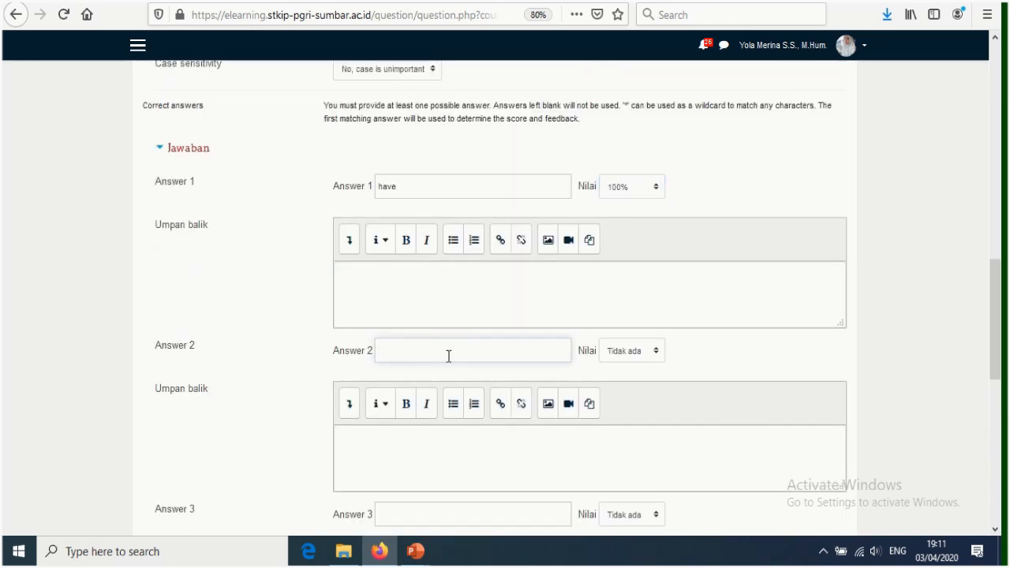
click(651, 350)
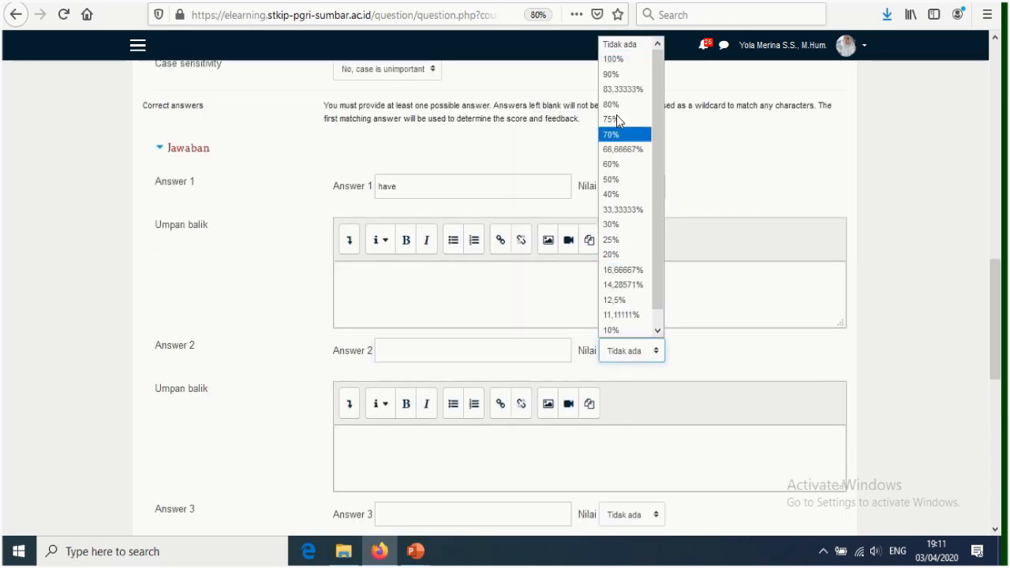
click(444, 347)
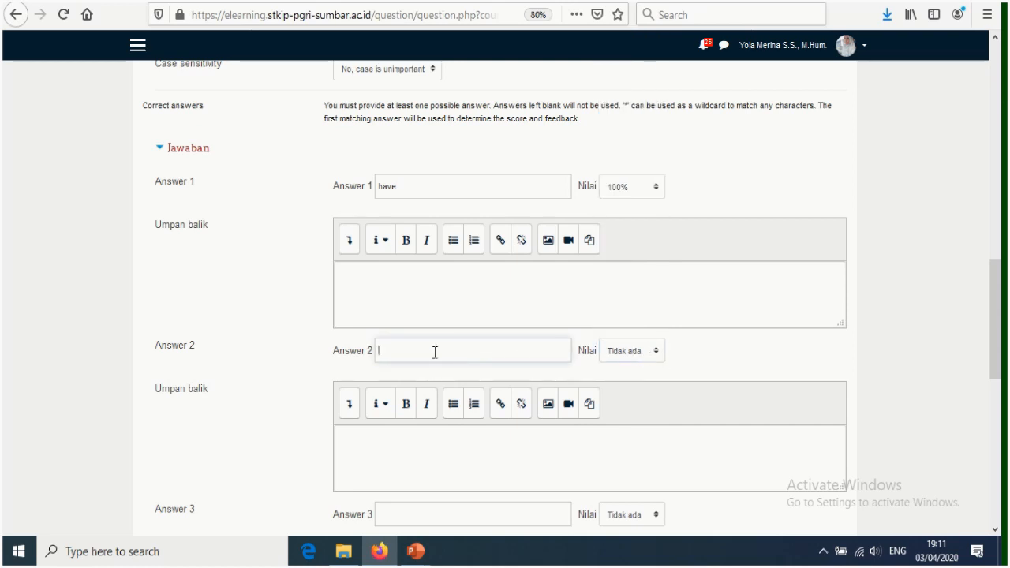
scroll(448, 341, down, 6)
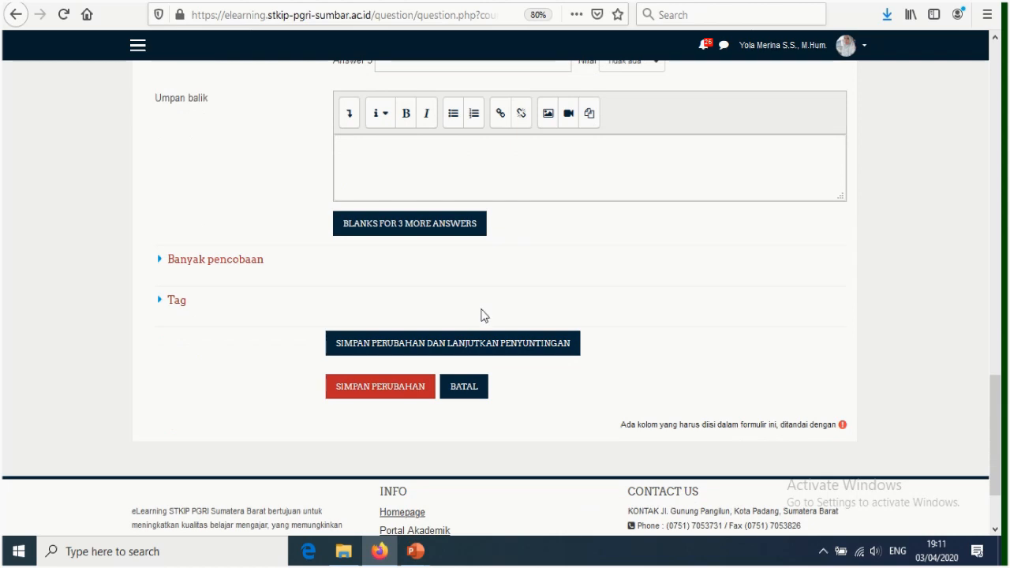
click(416, 395)
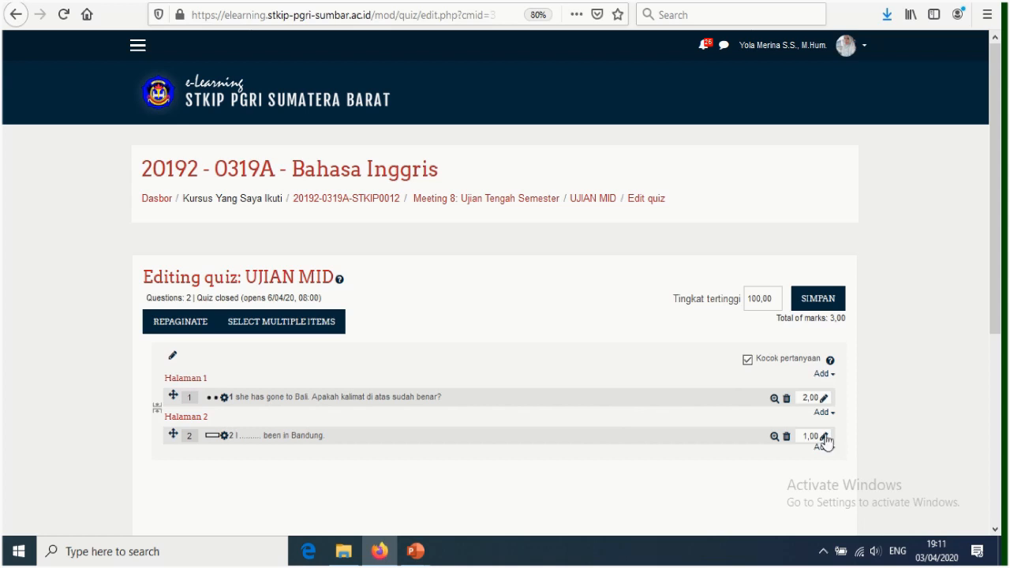
Set the maximum mark of the short answer question to 5.
scroll(826, 412, down, 2)
scroll(826, 412, down, 3)
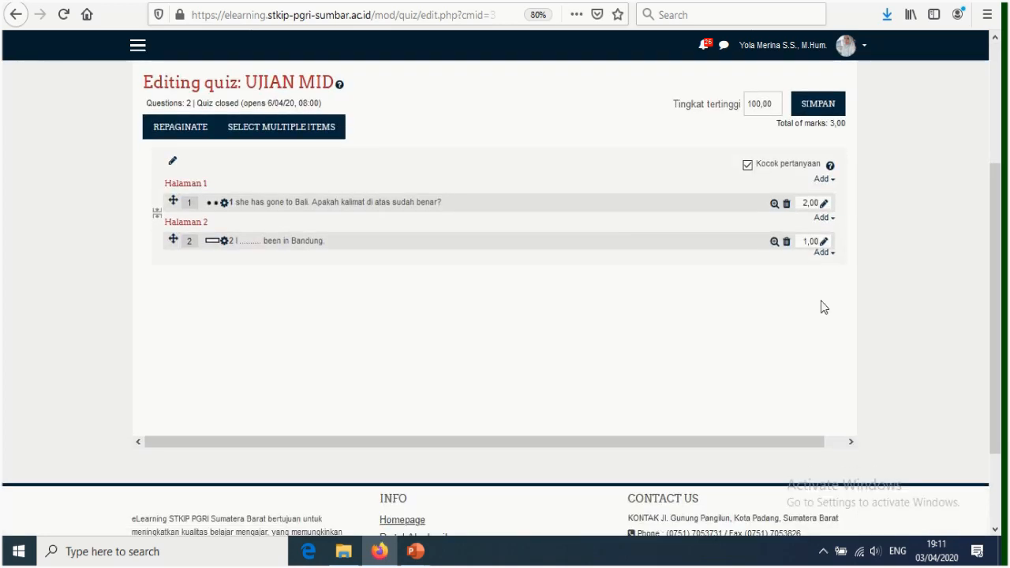
click(823, 242)
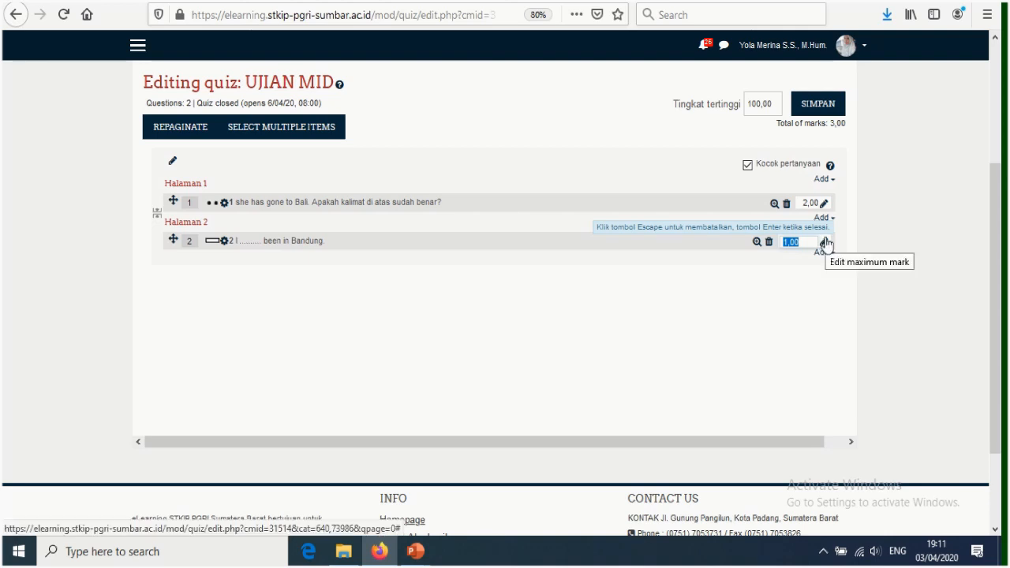
click(791, 247)
key(BackSpace)
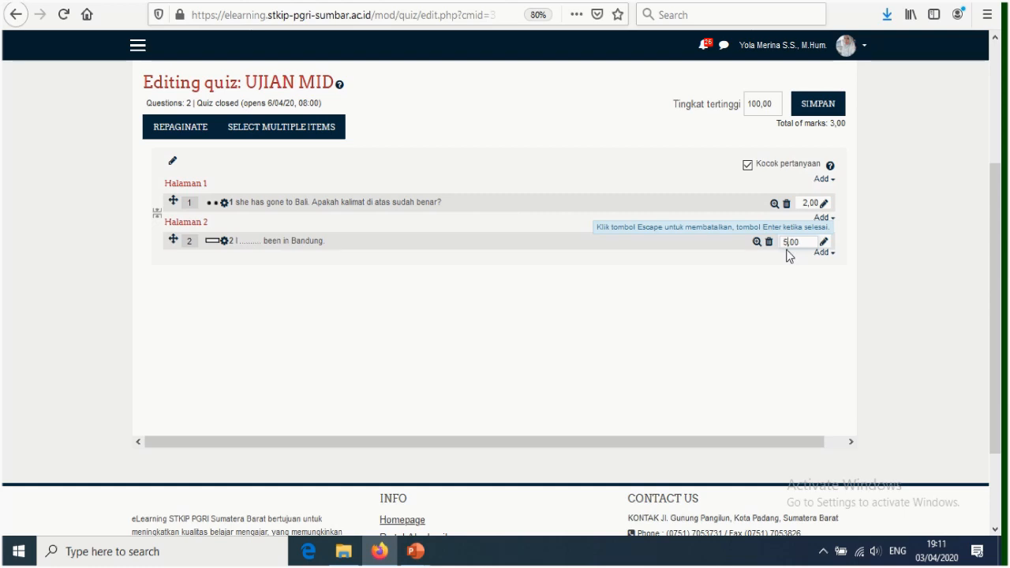
key(Return)
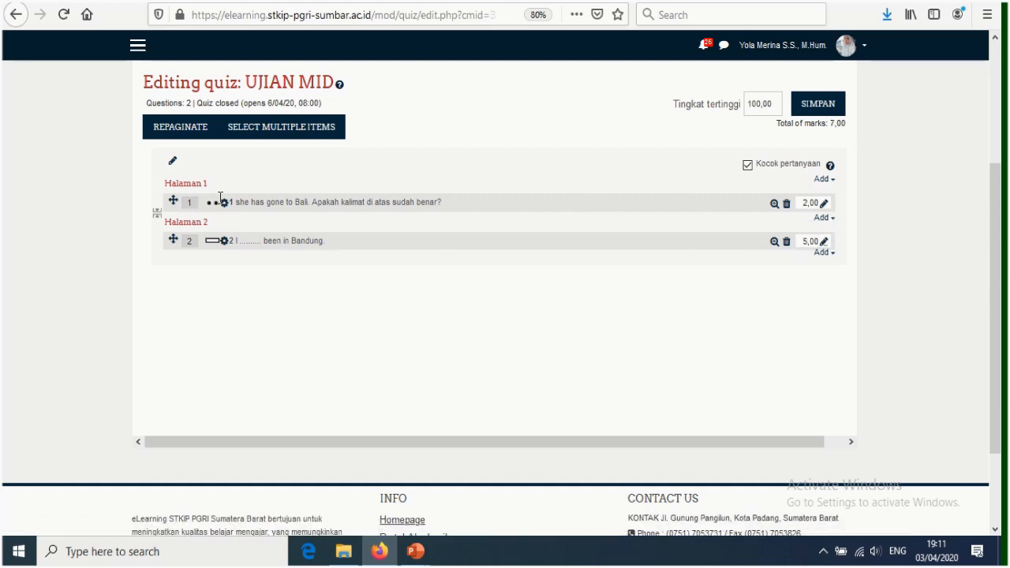
Add a new question of the Pilihan ganda (multiple choice) type below question 2.
click(824, 254)
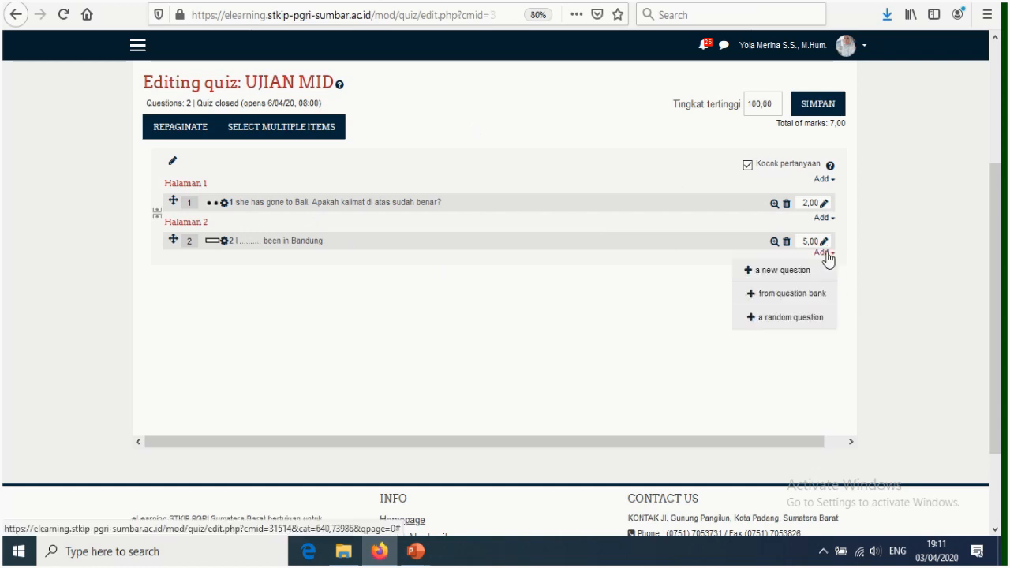
click(762, 272)
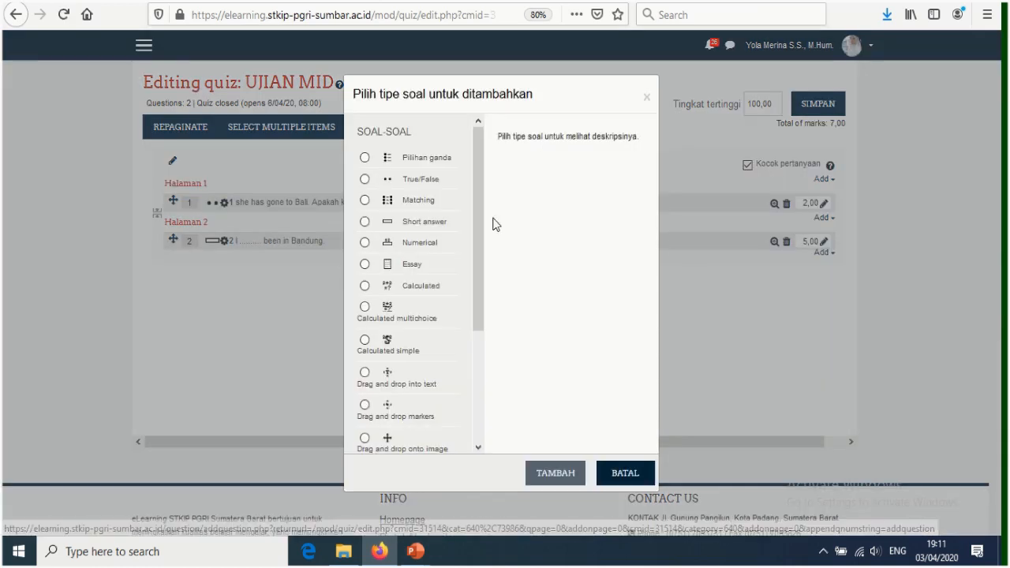
click(365, 157)
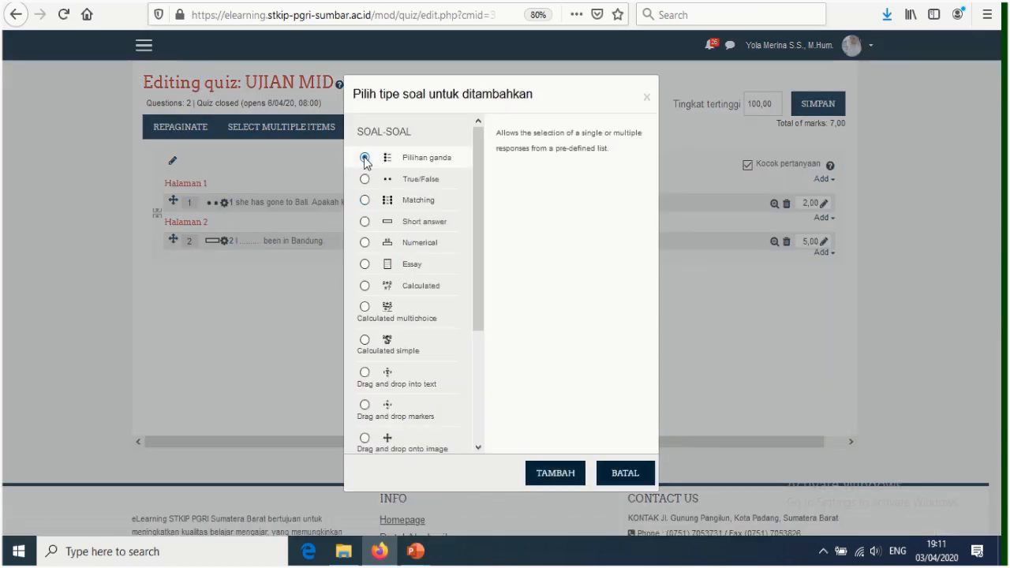
click(571, 473)
Name the multiple choice question 3 and enter "I live _____ Bandung." as its question text.
click(407, 416)
text(3)
scroll(402, 411, down, 3)
click(380, 380)
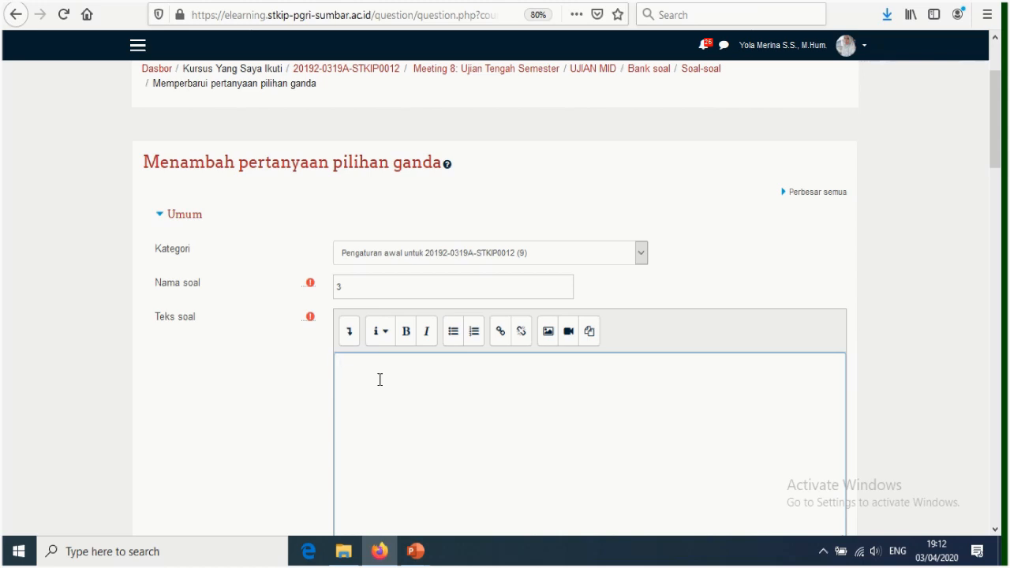
text(like ....)
key(BackSpace)
key(BackSpace)
key(BackSpace)
text(live _____ Bandung.)
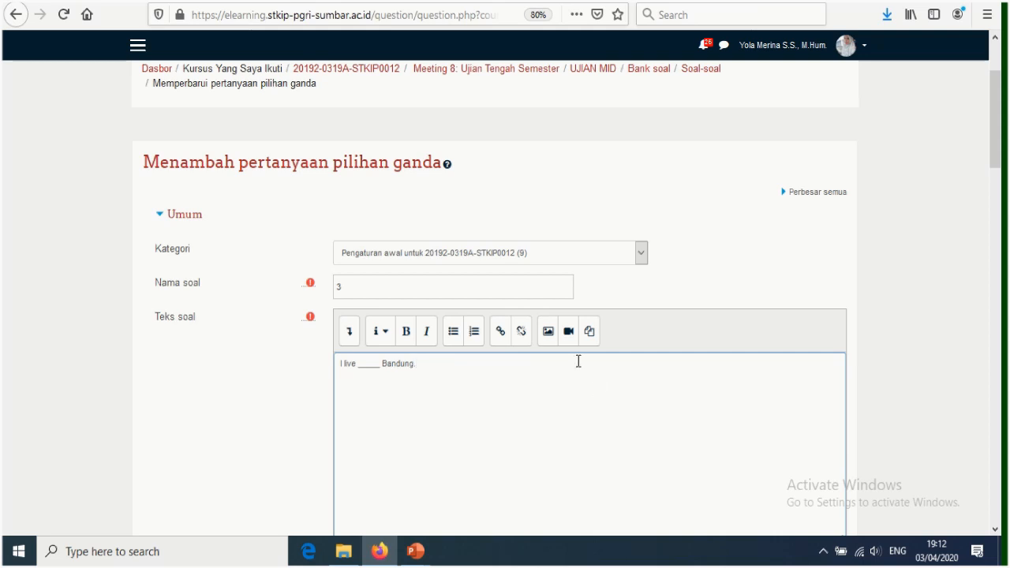
Enter "in" as the first choice (Pilih 1) and set its grade to 100%.
scroll(552, 332, down, 5)
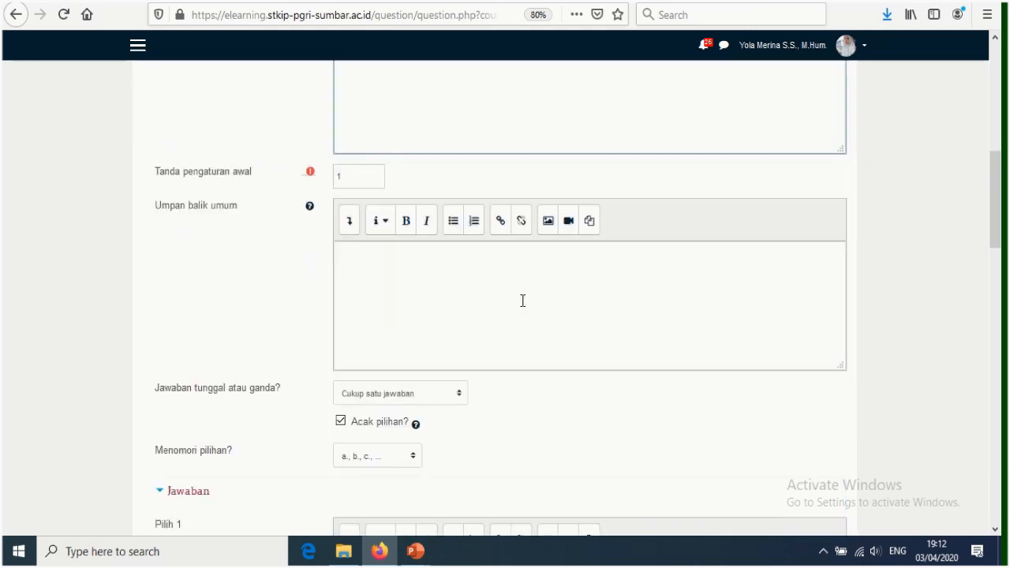
scroll(413, 290, down, 4)
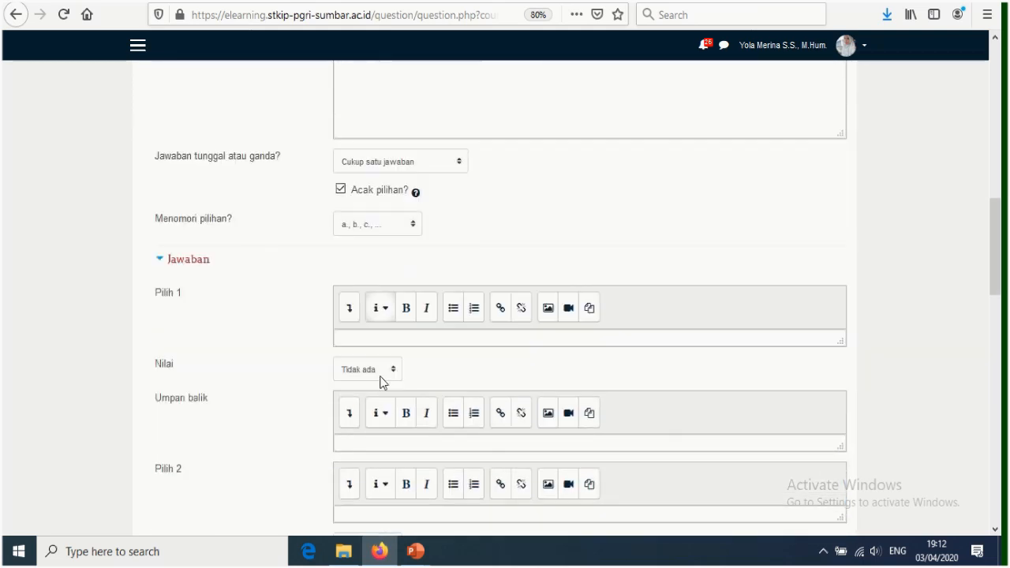
click(376, 245)
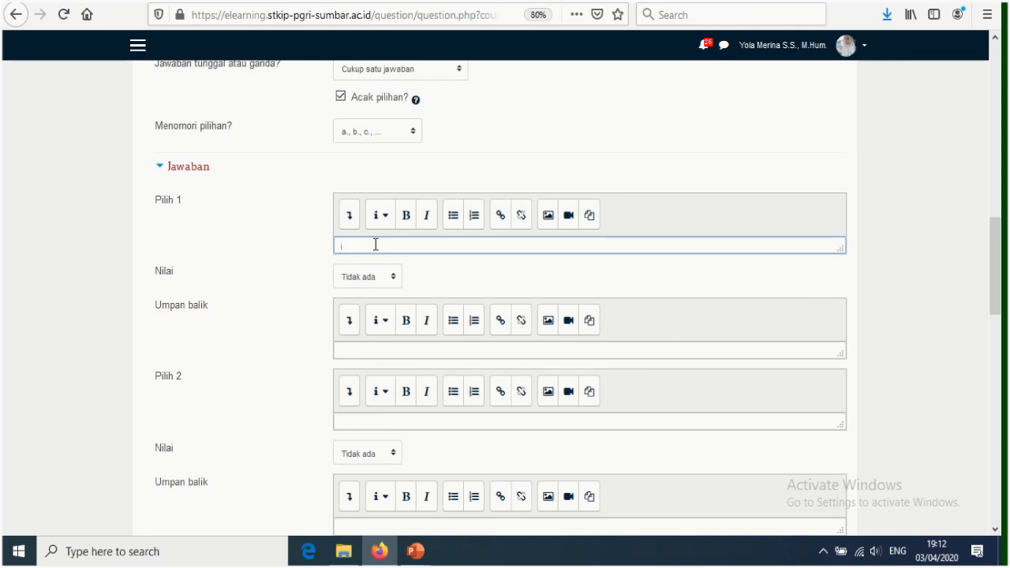
click(394, 278)
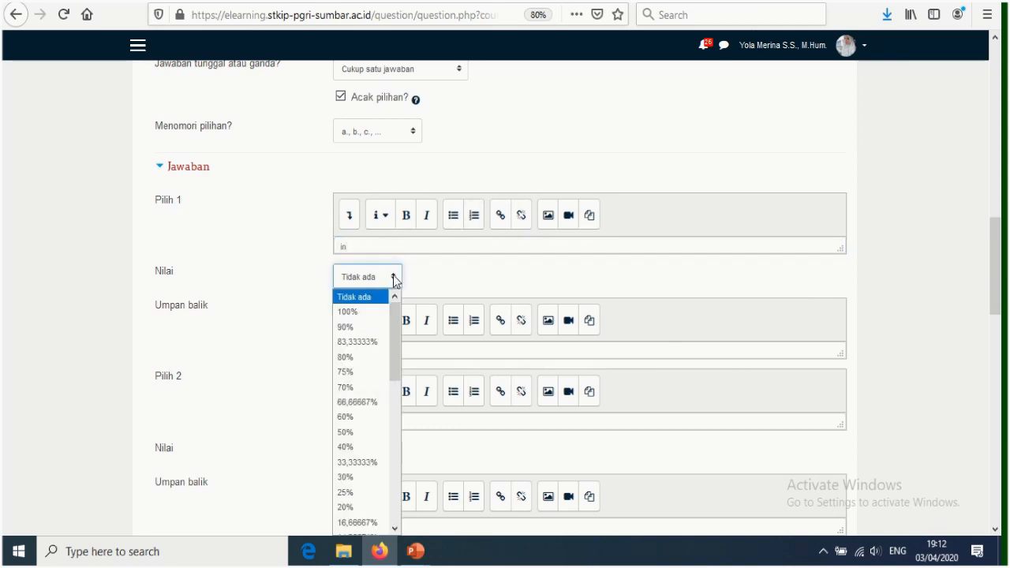
click(369, 313)
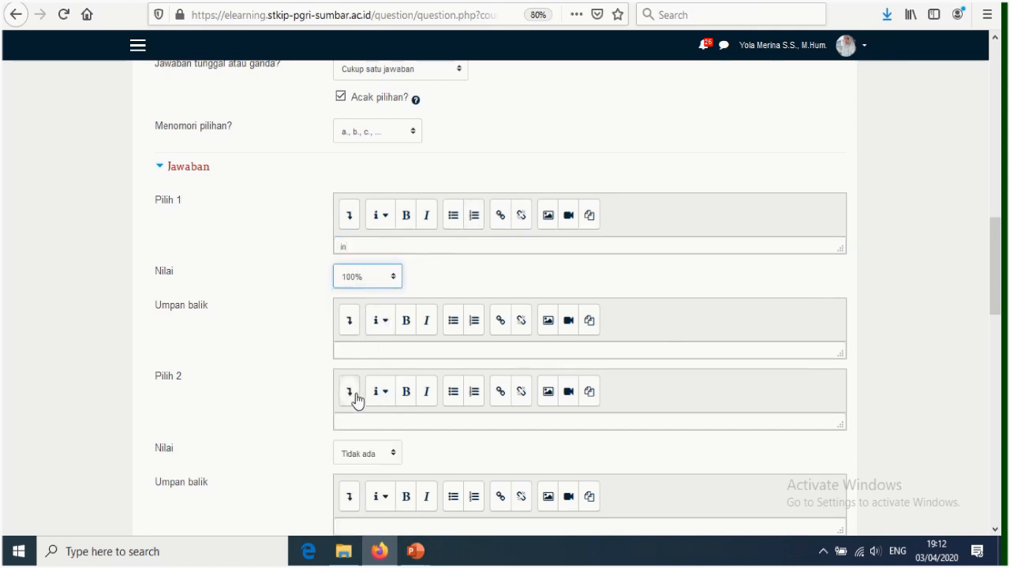
Enter "at" as the second choice and "on" as the third, keeping both grades at Tidak ada.
click(340, 420)
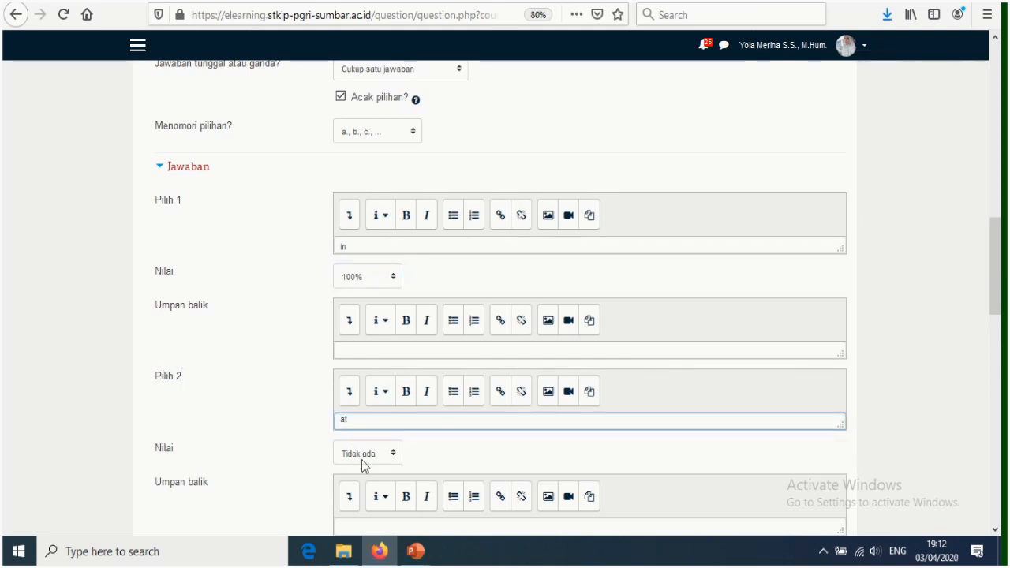
click(393, 454)
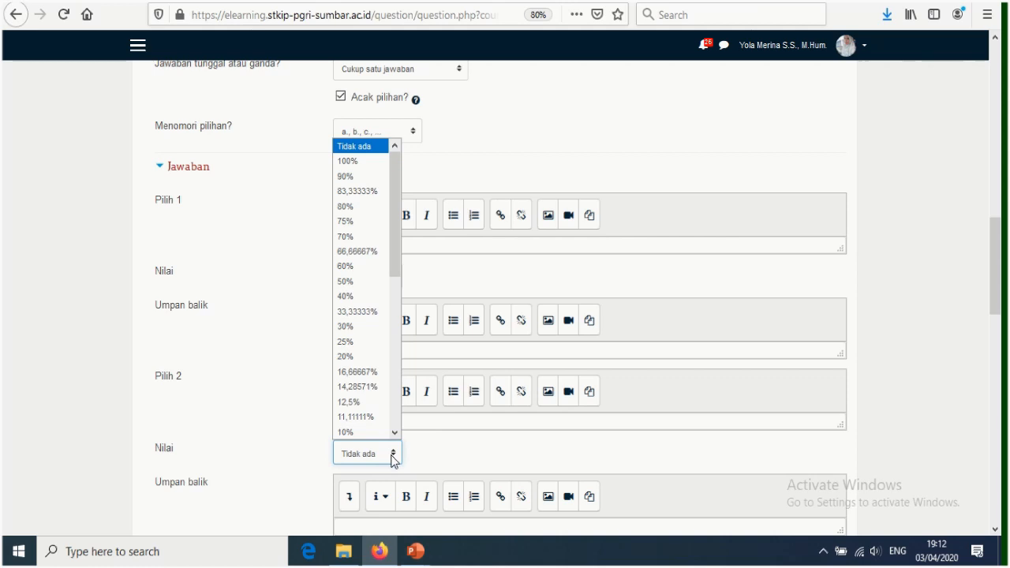
click(393, 457)
scroll(381, 423, down, 3)
click(353, 336)
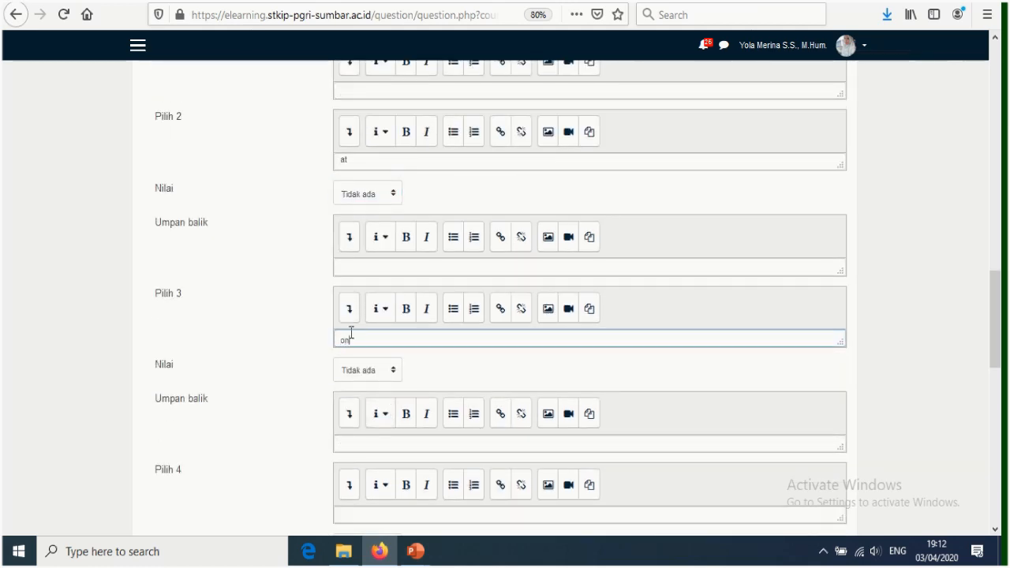
click(393, 372)
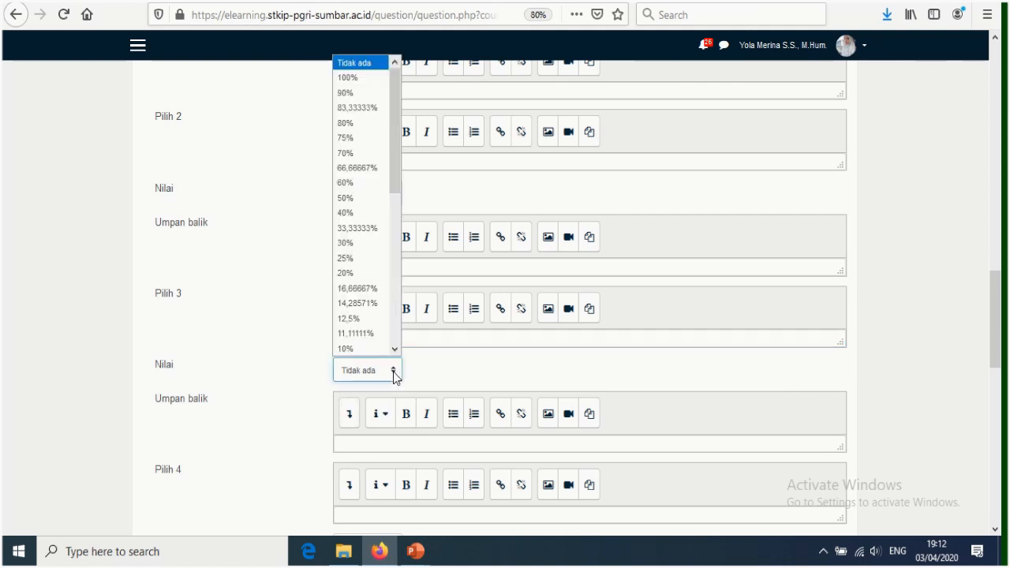
click(394, 372)
Leave the fourth and fifth choices blank and save the multiple choice question.
scroll(398, 371, down, 4)
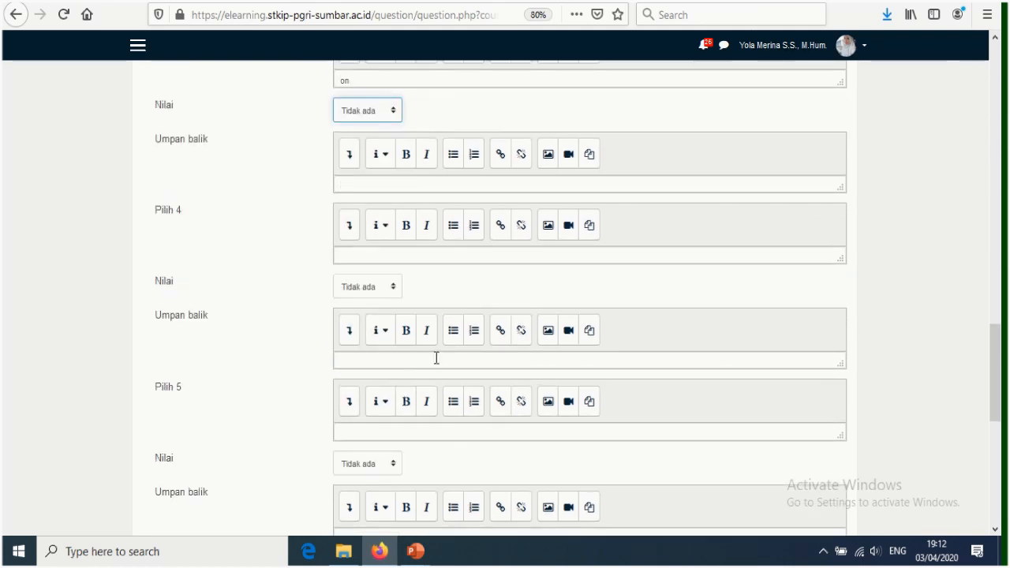
scroll(442, 342, down, 7)
click(400, 329)
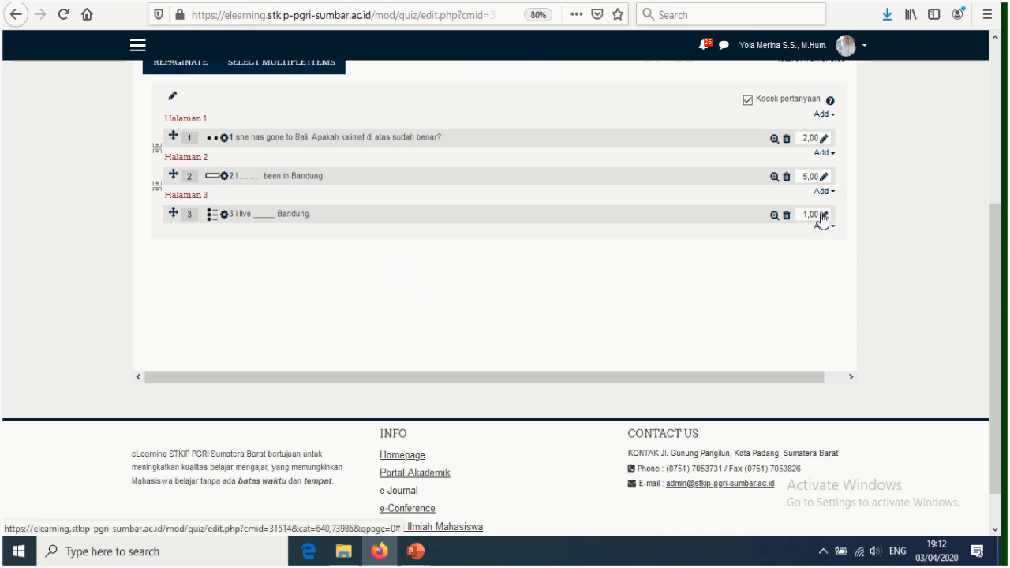
Set the maximum mark of the multiple choice question to 5.
click(822, 215)
click(785, 215)
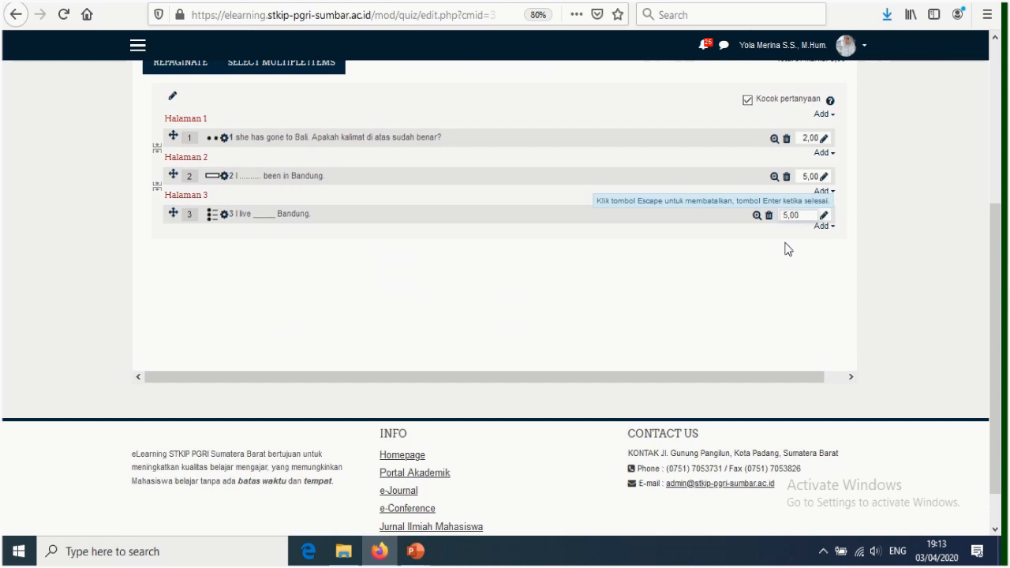
key(Return)
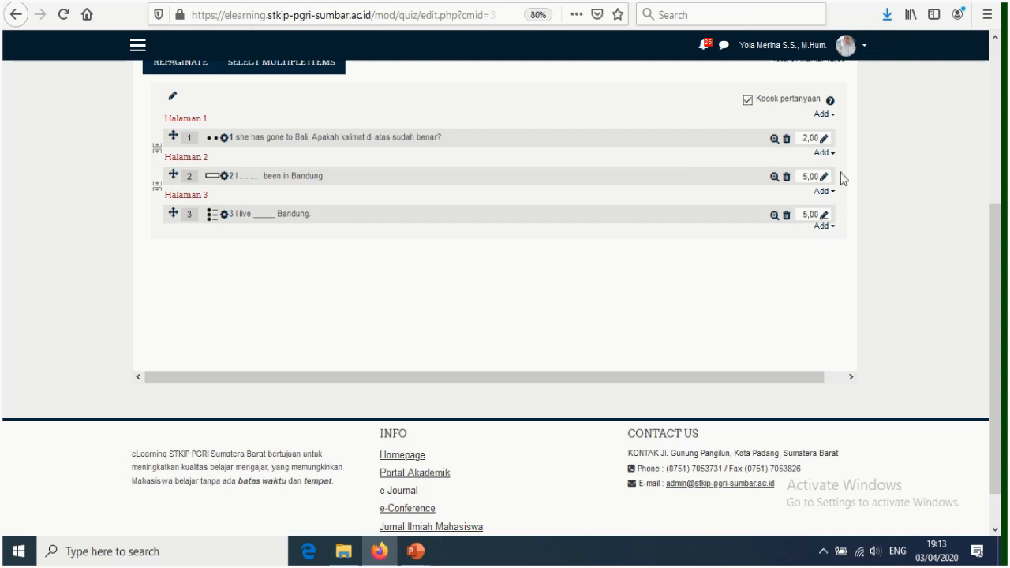
scroll(840, 178, up, 5)
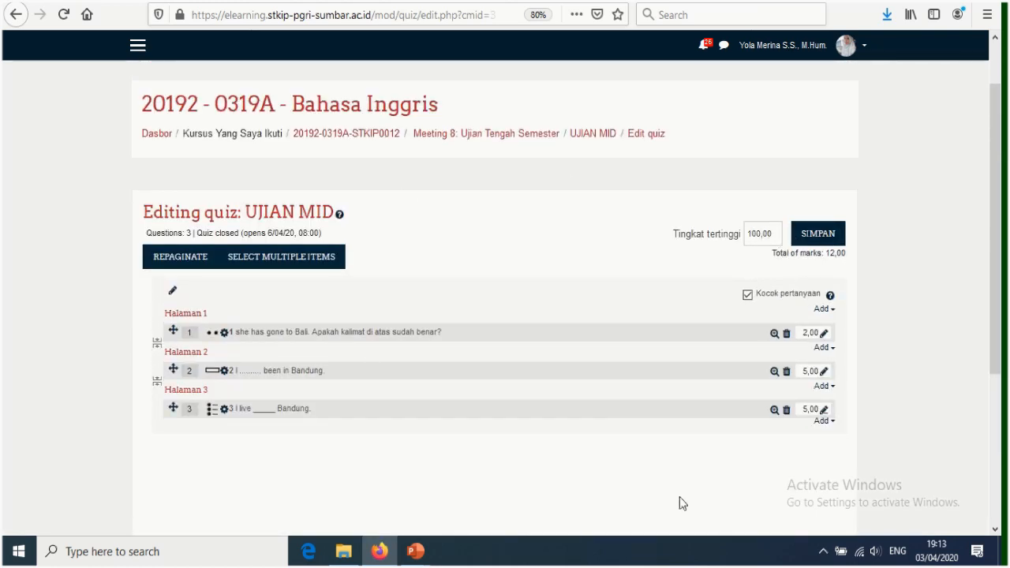
Save the UJIAN MID quiz with a maximum grade of 100,00 and check its question list.
click(819, 237)
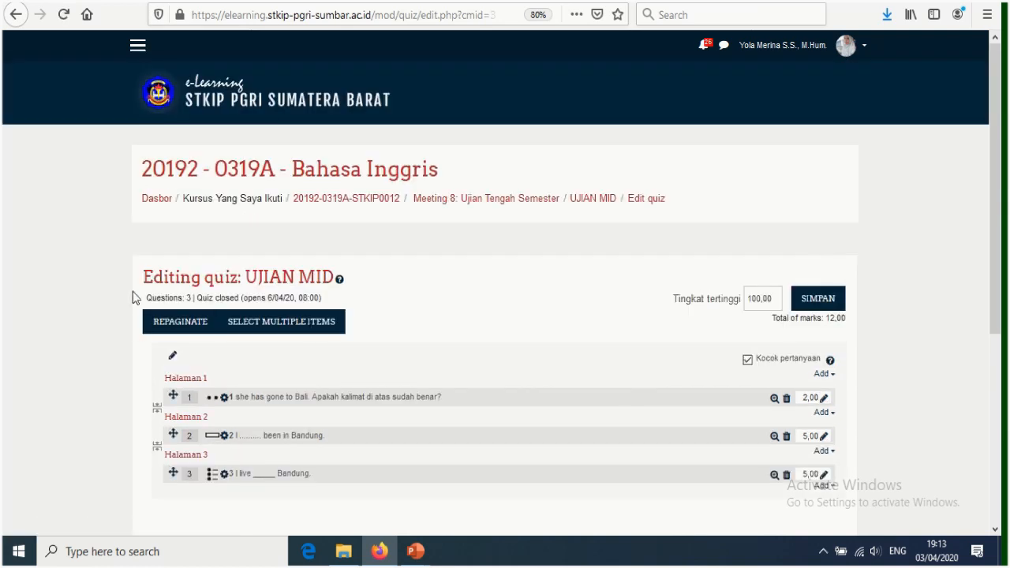
scroll(424, 245, down, 3)
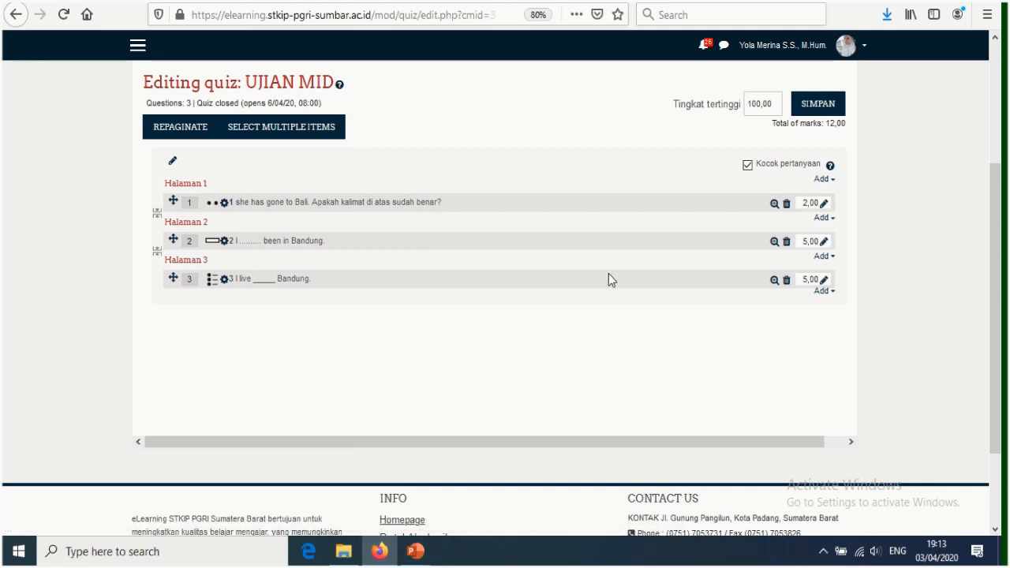
scroll(473, 141, up, 3)
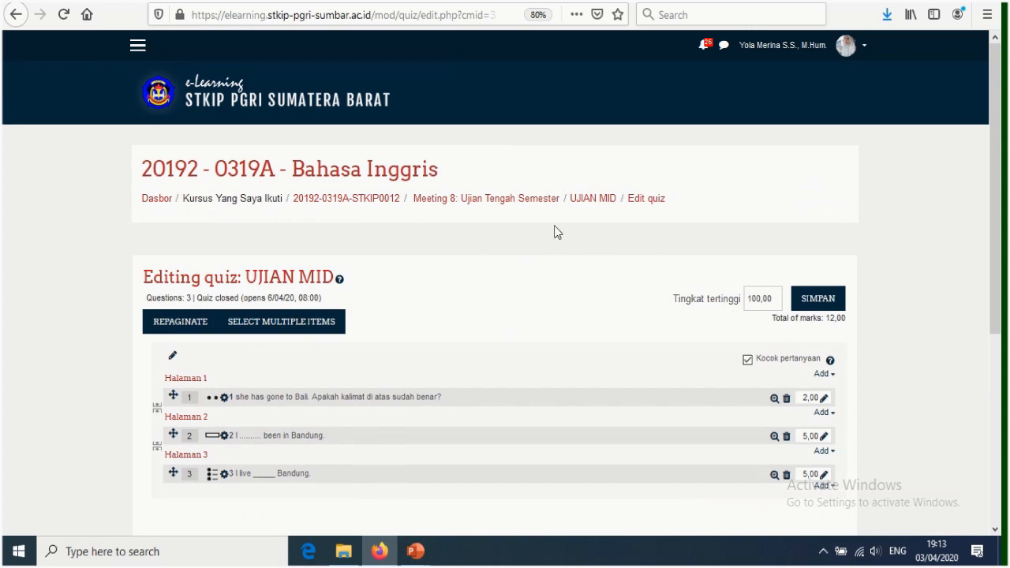
Open UJIAN MID from Meeting 8 of the course and start a timed preview attempt.
click(518, 207)
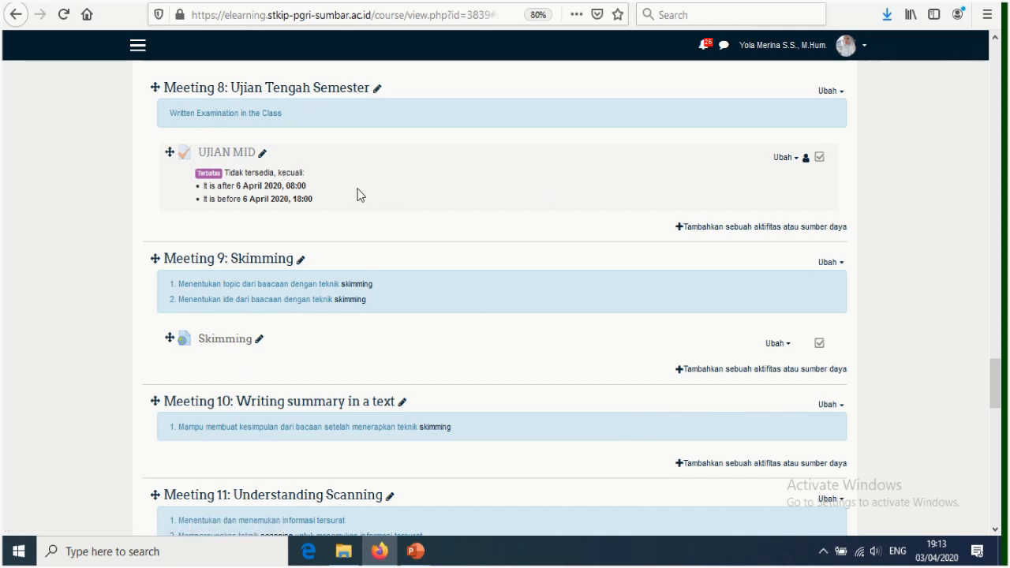
click(227, 157)
scroll(436, 228, down, 5)
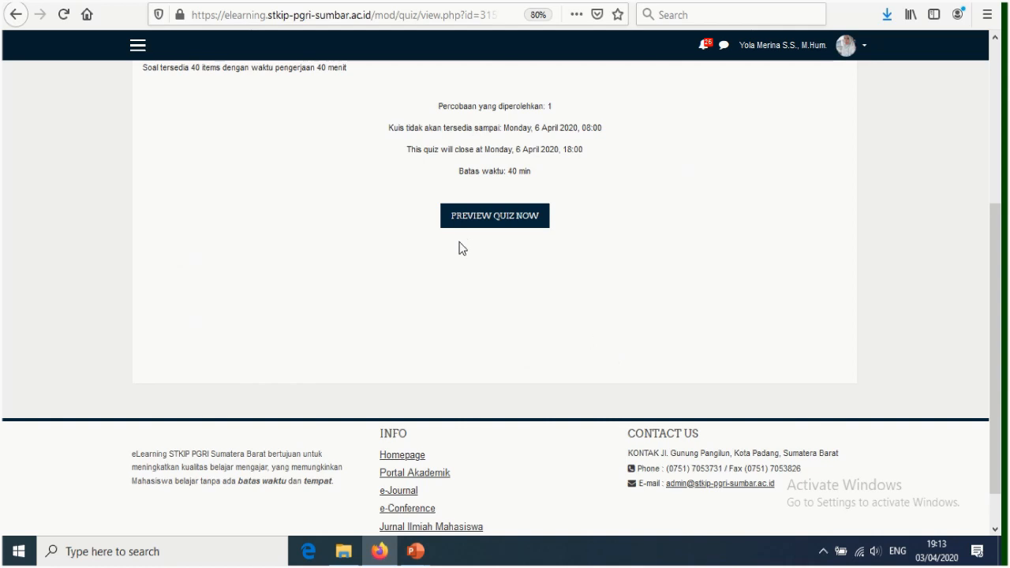
click(522, 224)
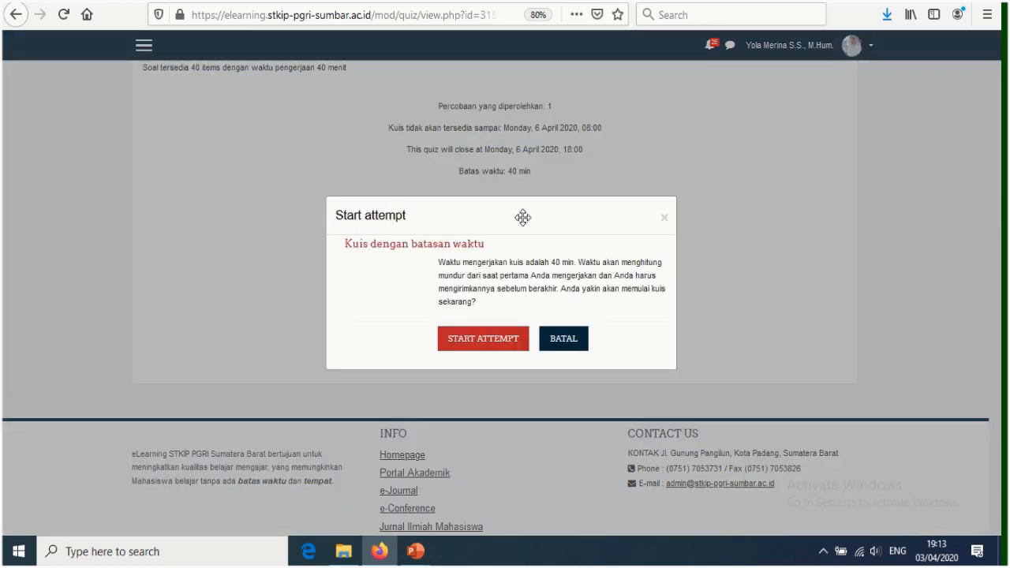
click(503, 341)
scroll(486, 300, down, 3)
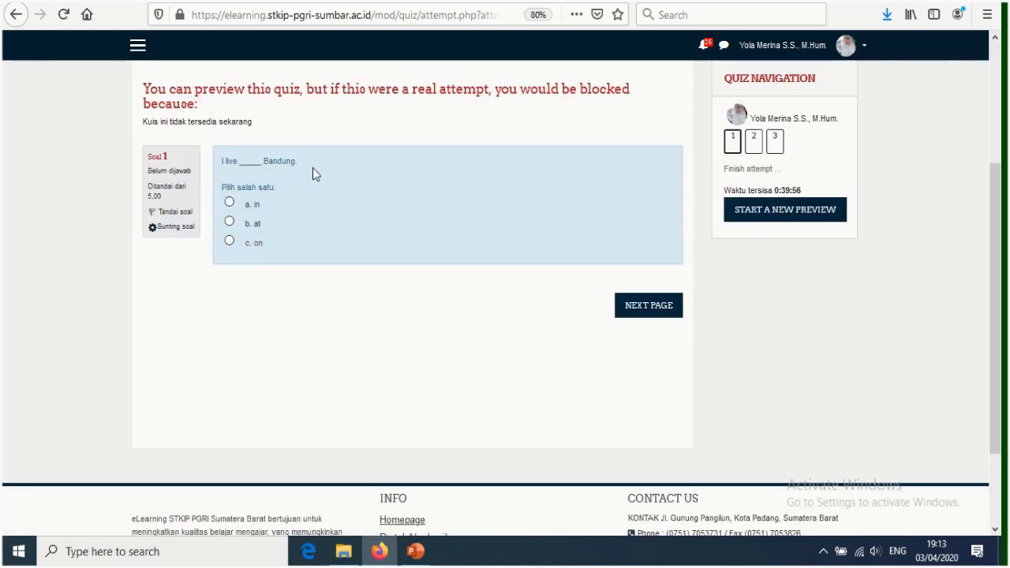
Answer the preview's first question with "in" and the second with "have", and continue to the third question.
click(229, 204)
click(655, 307)
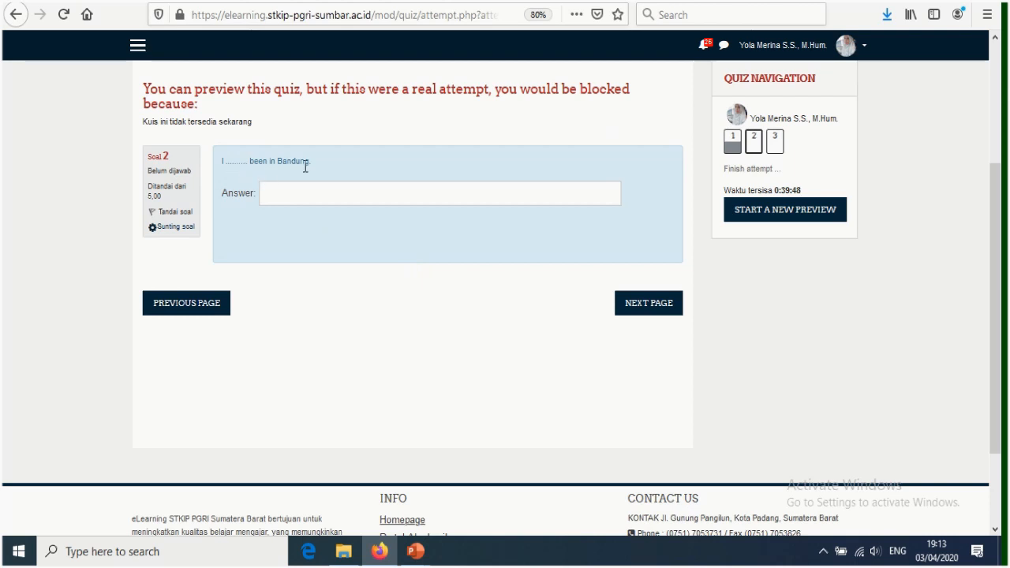
click(288, 193)
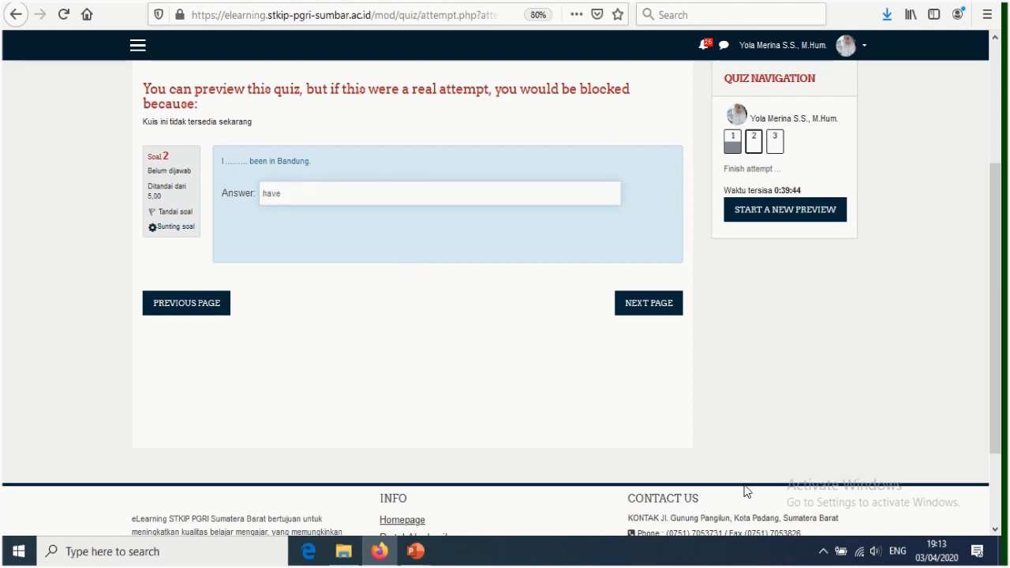
click(642, 311)
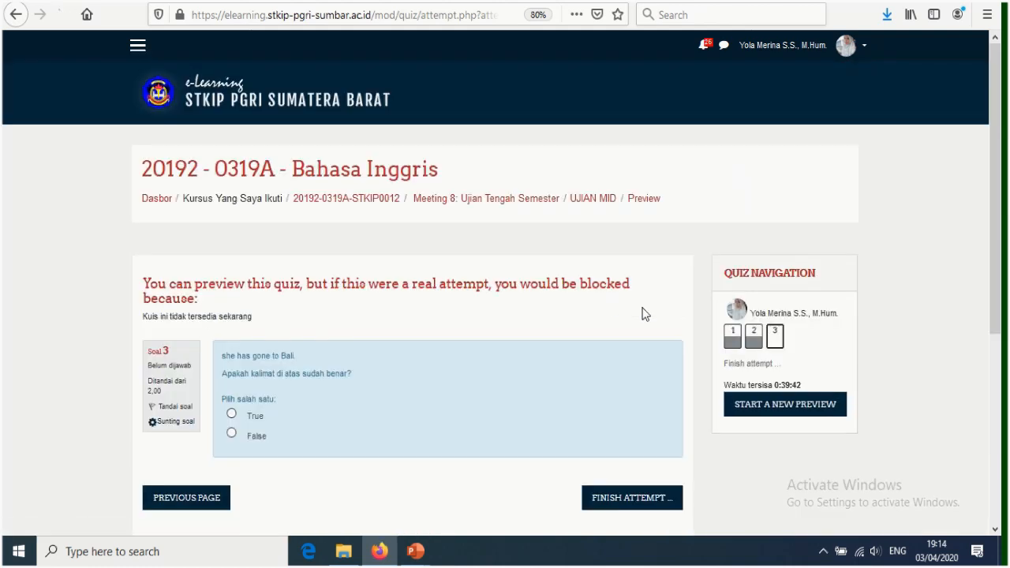
Answer the third question True, finish the attempt and submit all answers with confirmation.
scroll(294, 369, down, 2)
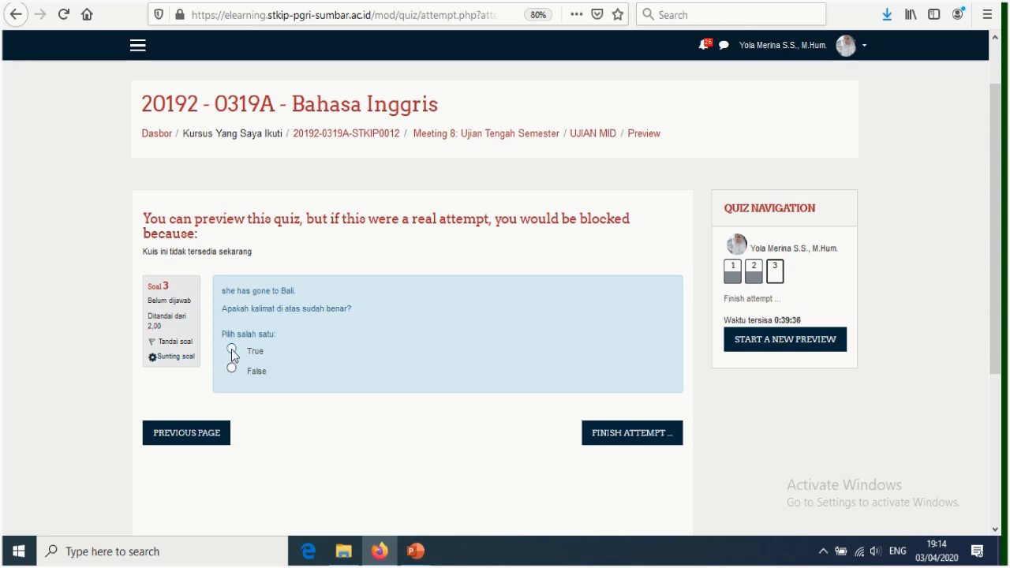
scroll(612, 414, down, 3)
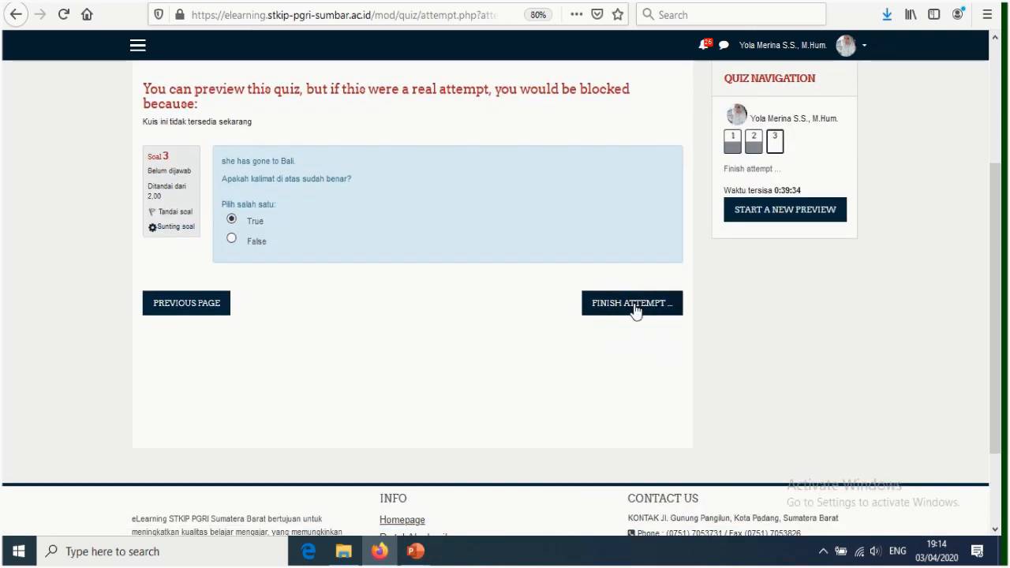
click(636, 308)
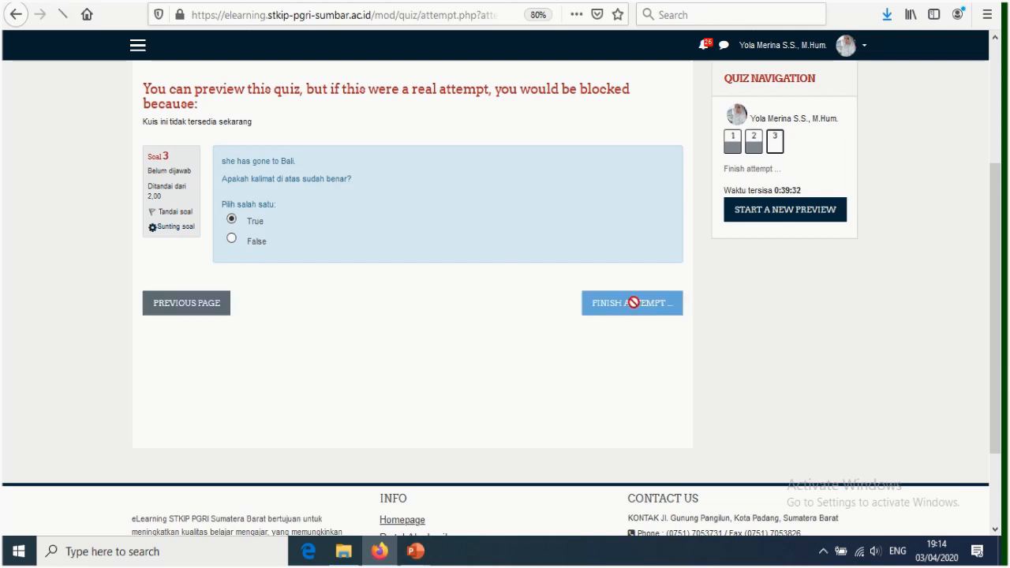
scroll(345, 343, down, 5)
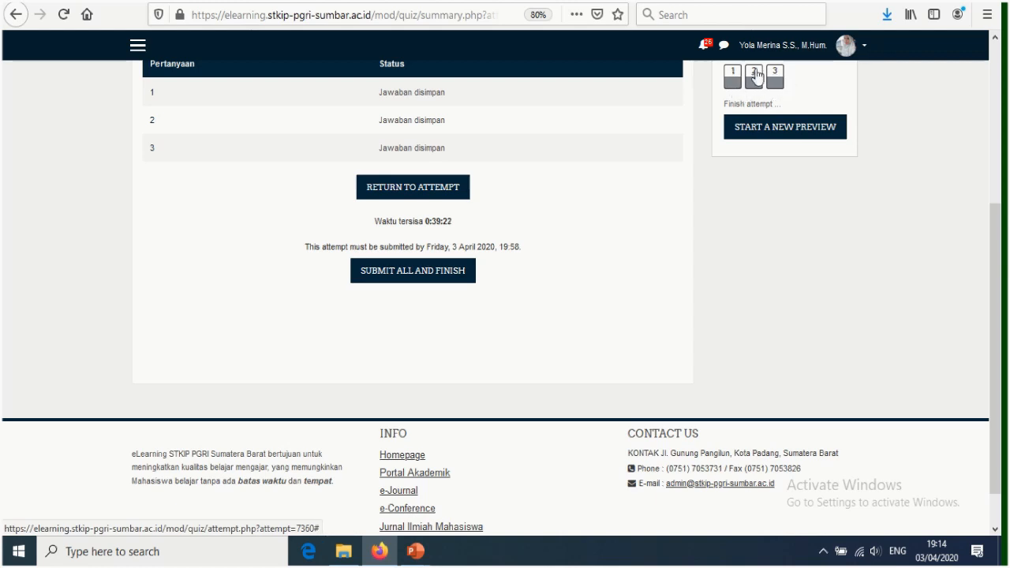
click(424, 273)
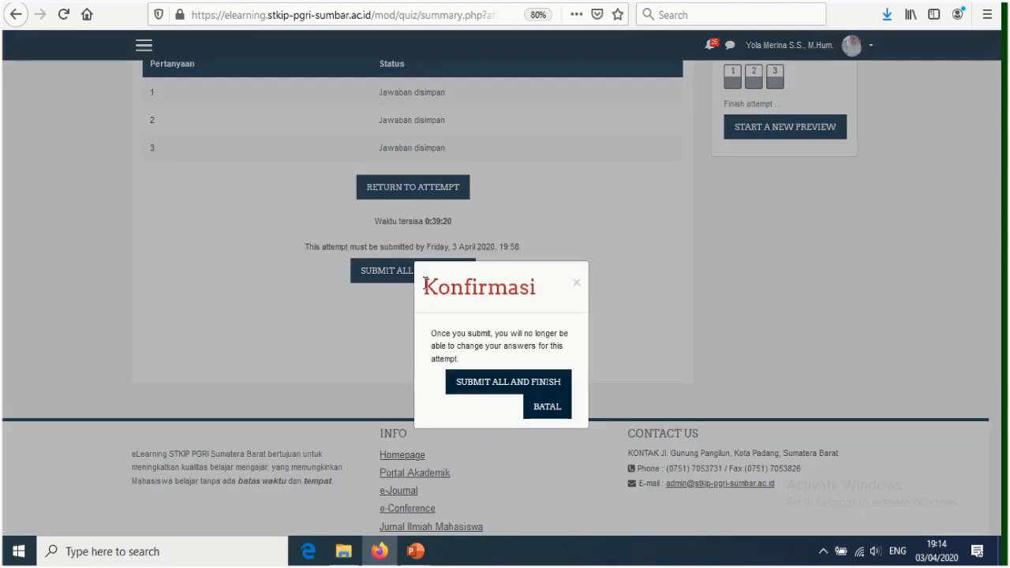
click(505, 383)
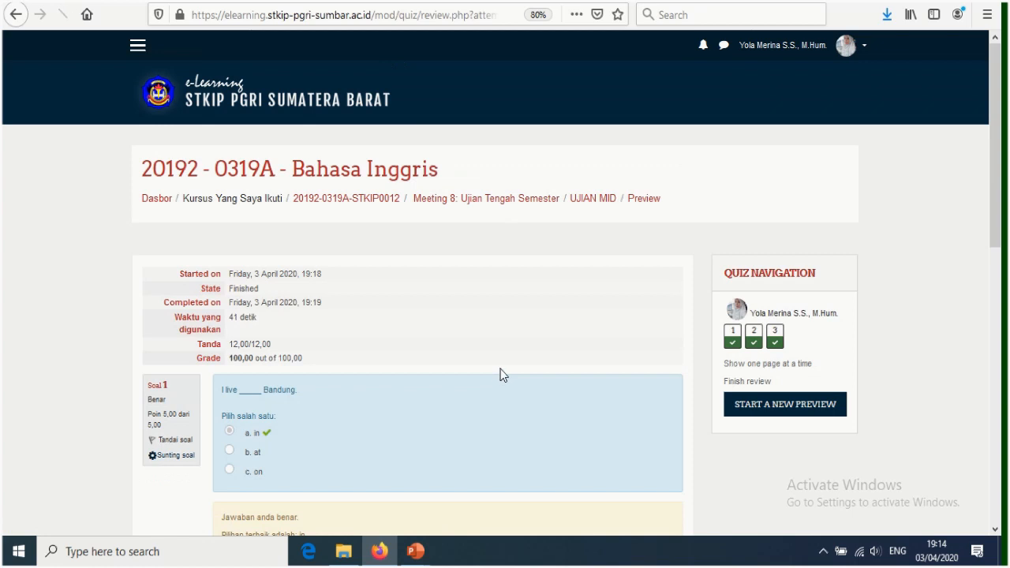
Review the submitted attempt's grade and the marking of each of the three questions.
scroll(529, 331, down, 5)
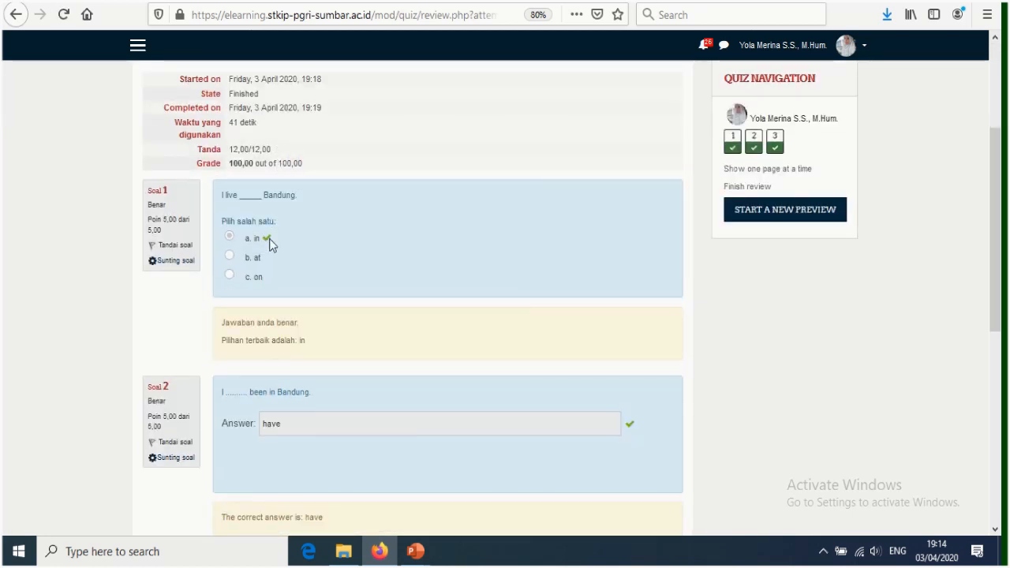
scroll(303, 340, down, 3)
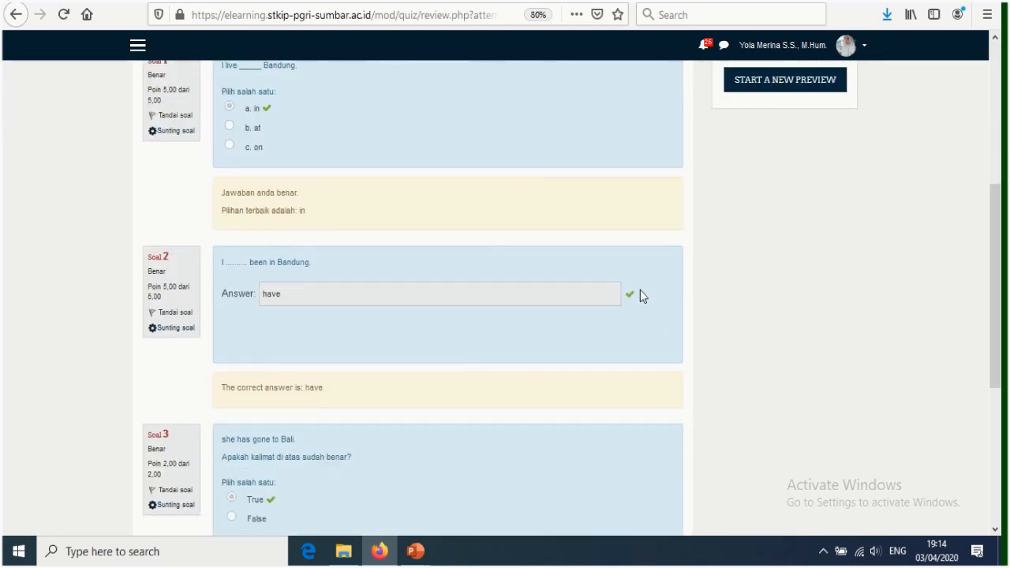
scroll(315, 475, down, 4)
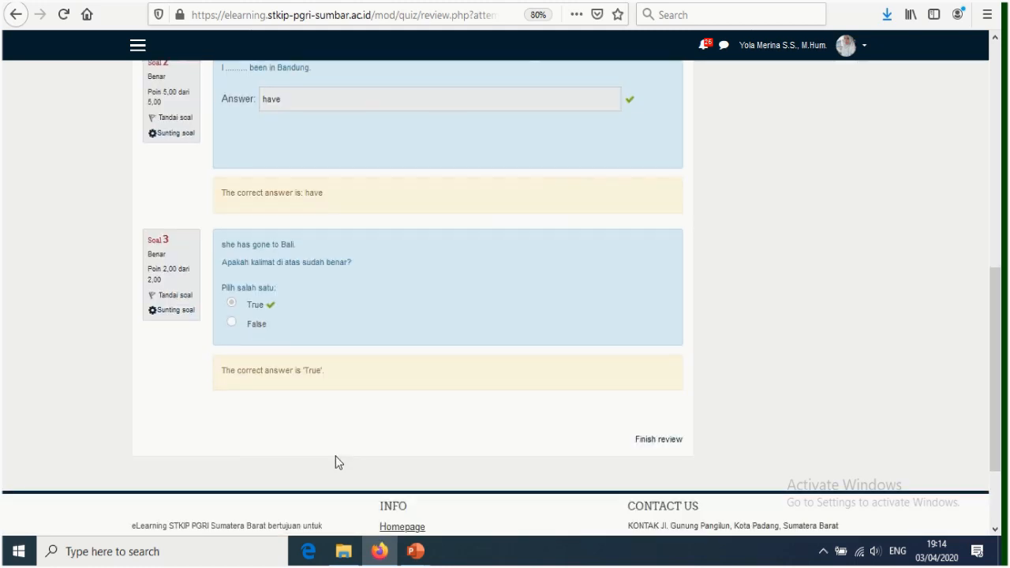
scroll(500, 401, up, 10)
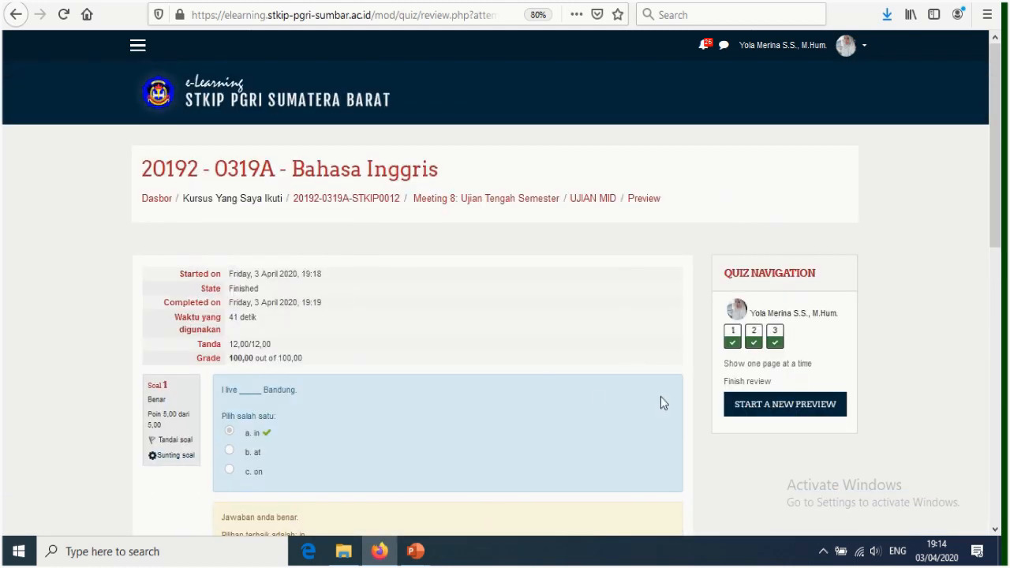
Return to Meeting 8 and reopen UJIAN MID to examine the summary of previous attempts.
click(477, 202)
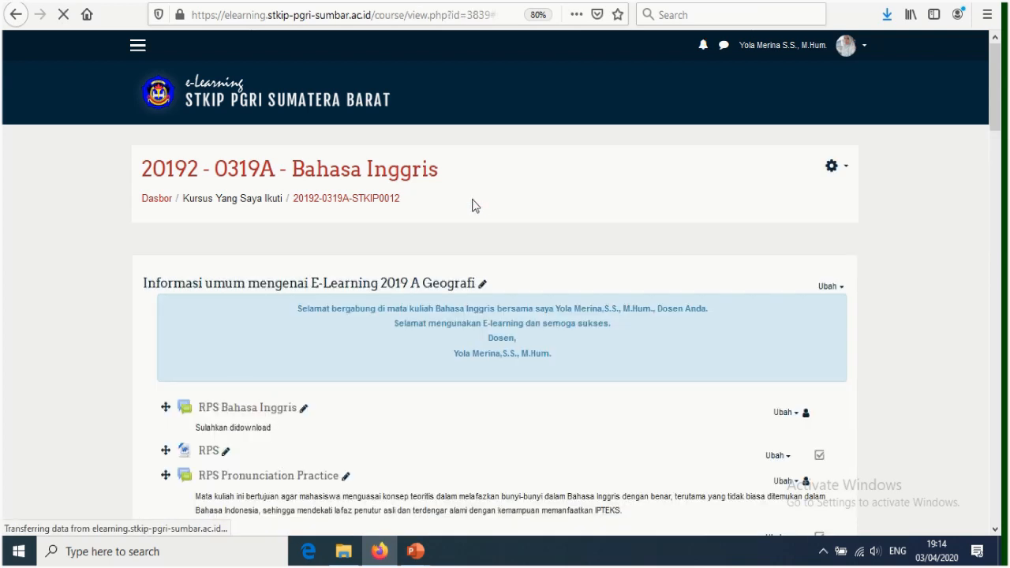
scroll(474, 207, down, 20)
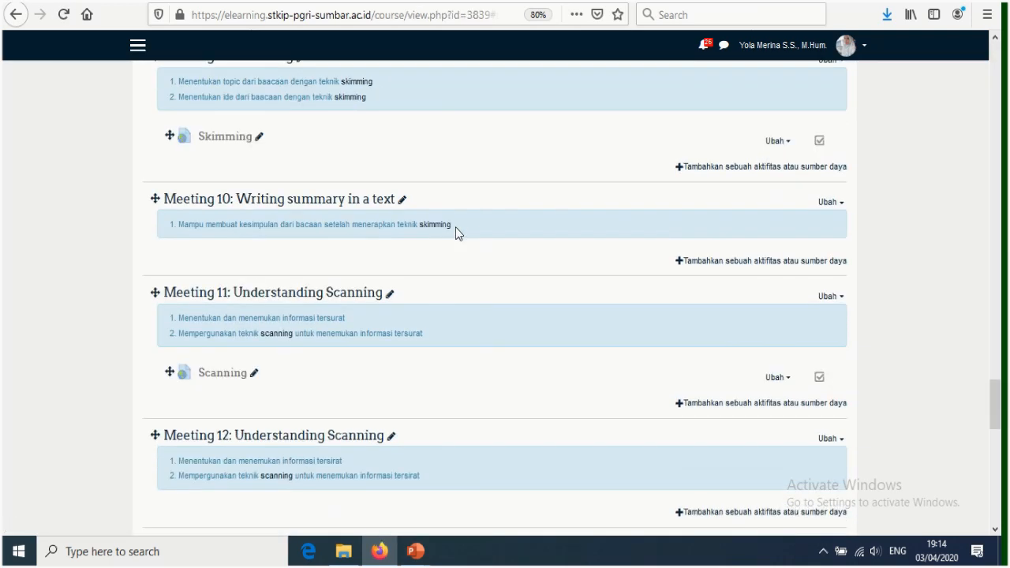
scroll(331, 281, up, 5)
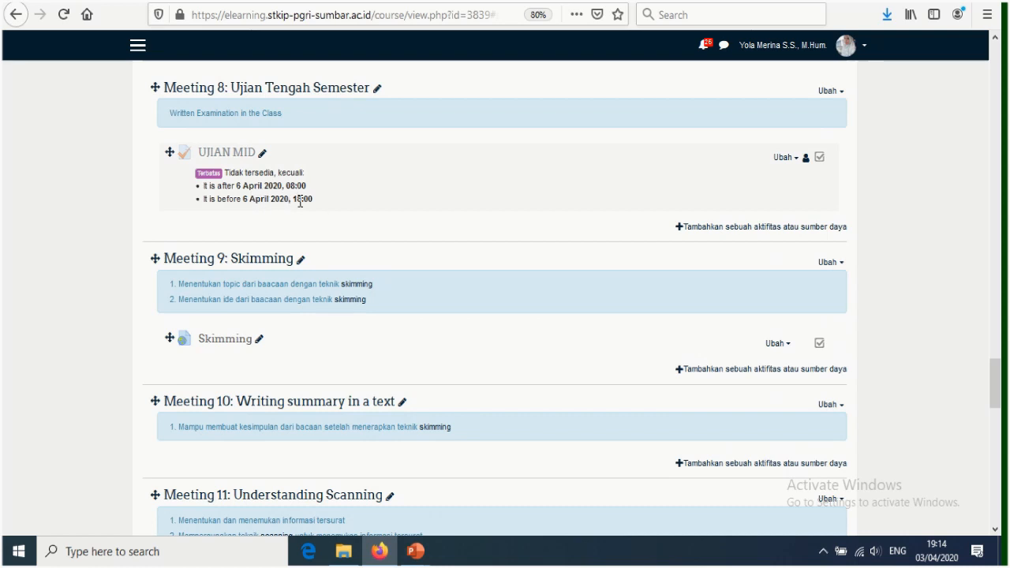
click(235, 156)
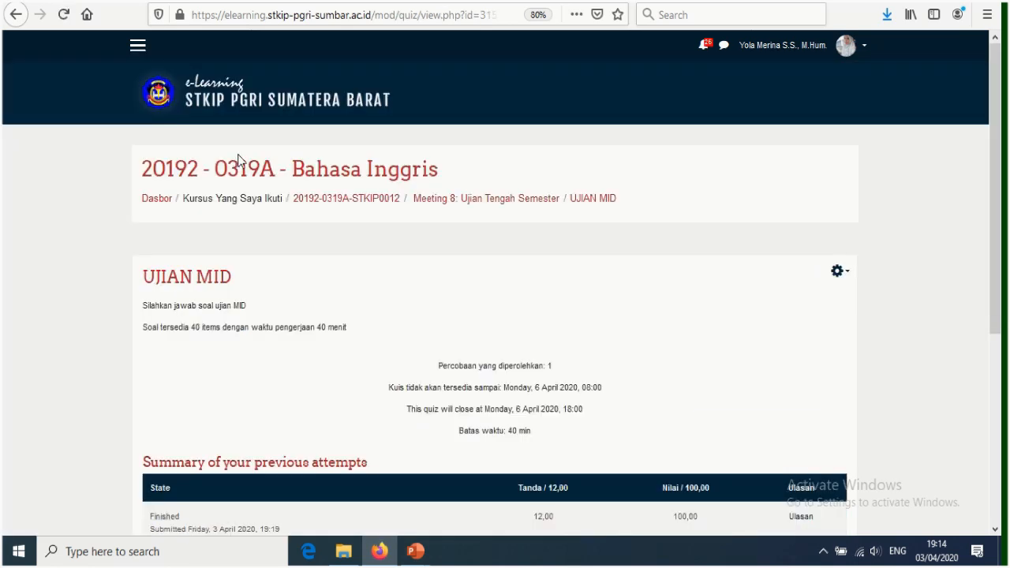
scroll(780, 474, down, 3)
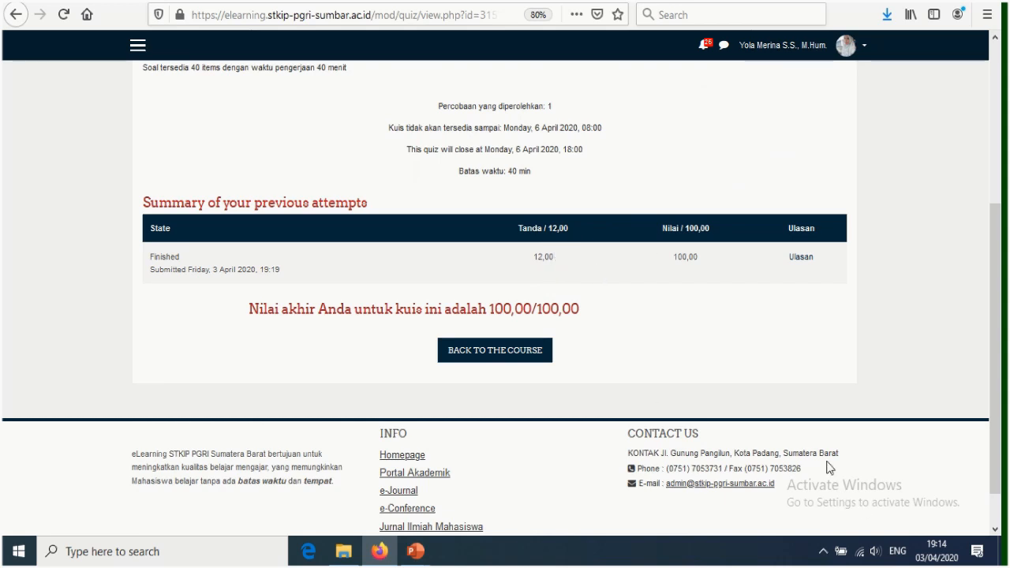
scroll(828, 467, up, 3)
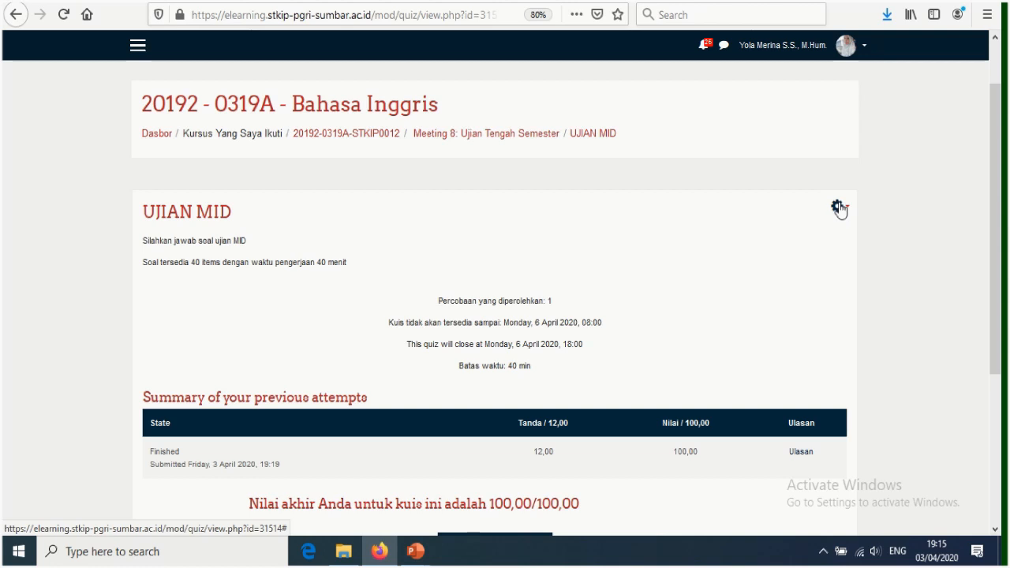
Open the Grades report of UJIAN MID and examine its report options and attempts list.
click(839, 209)
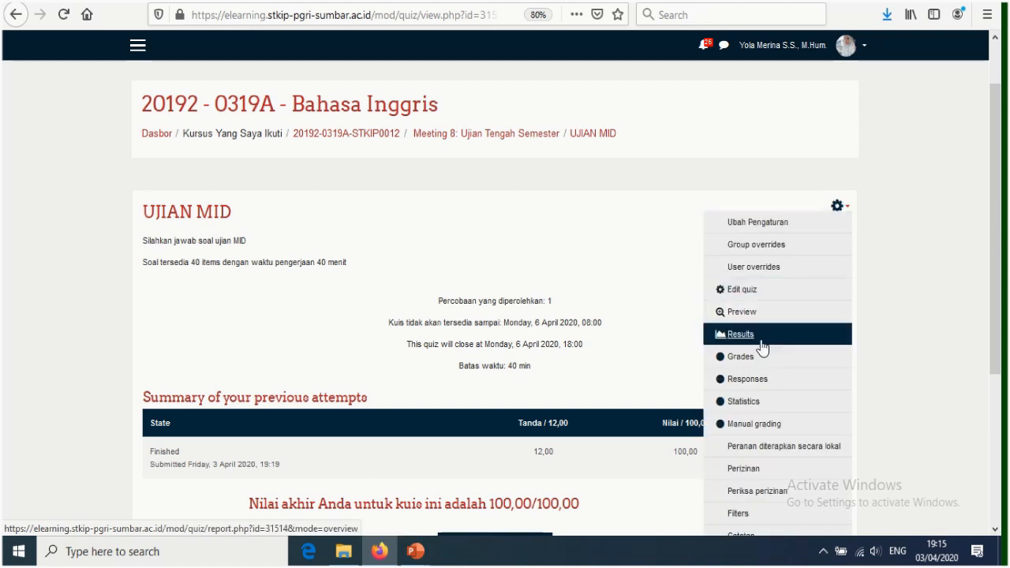
click(748, 361)
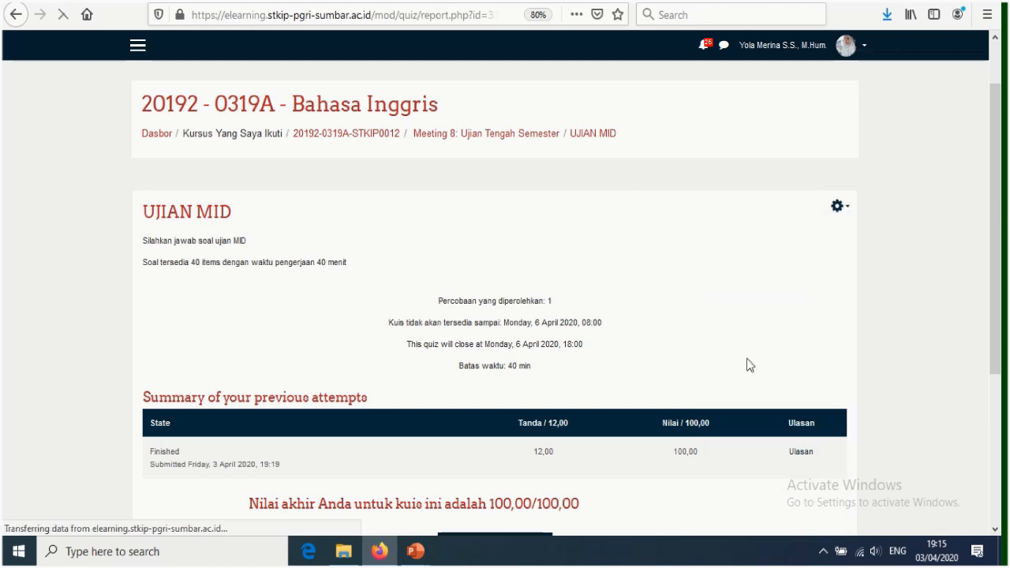
scroll(678, 300, down, 5)
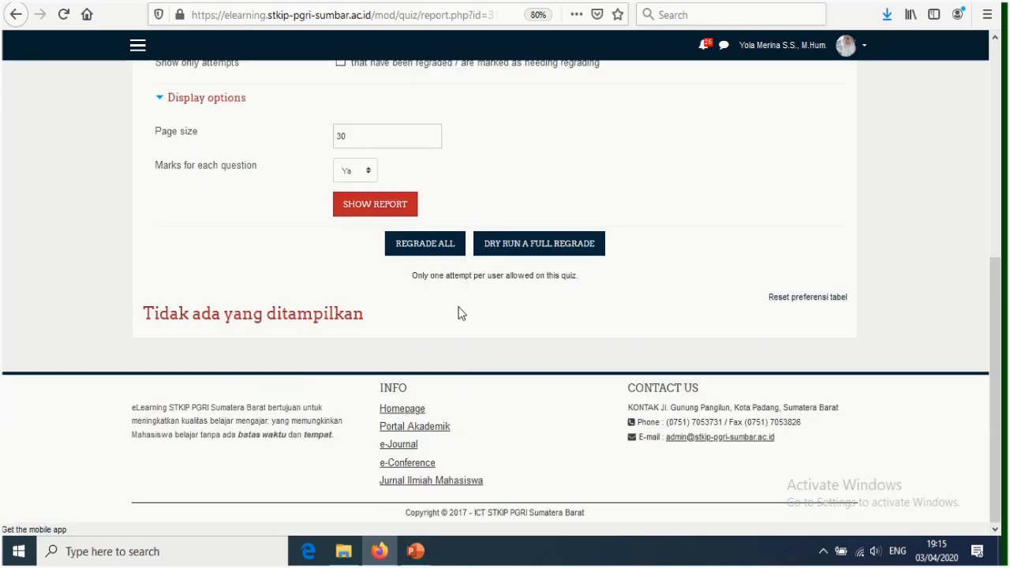
scroll(706, 242, up, 4)
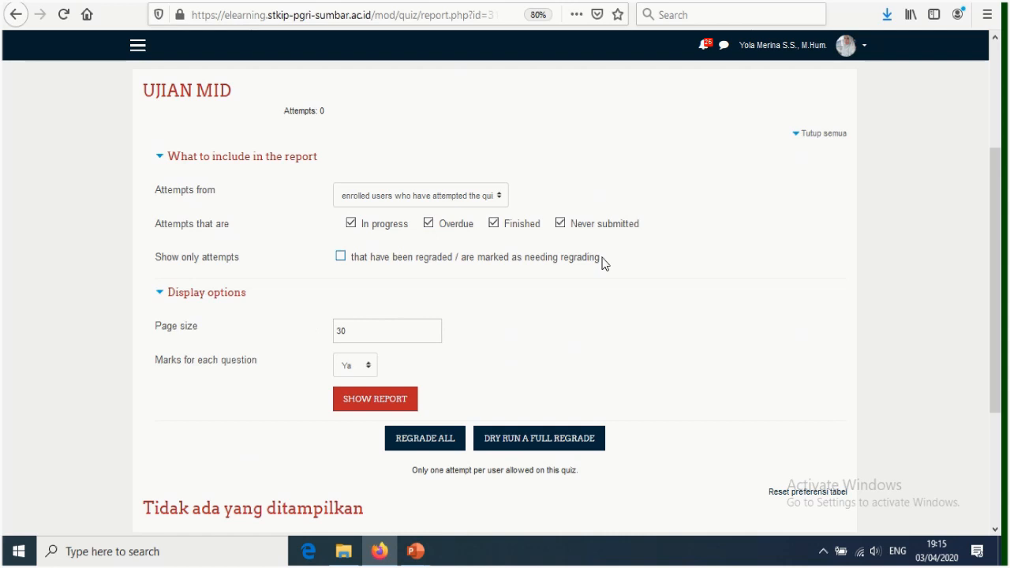
scroll(735, 252, up, 4)
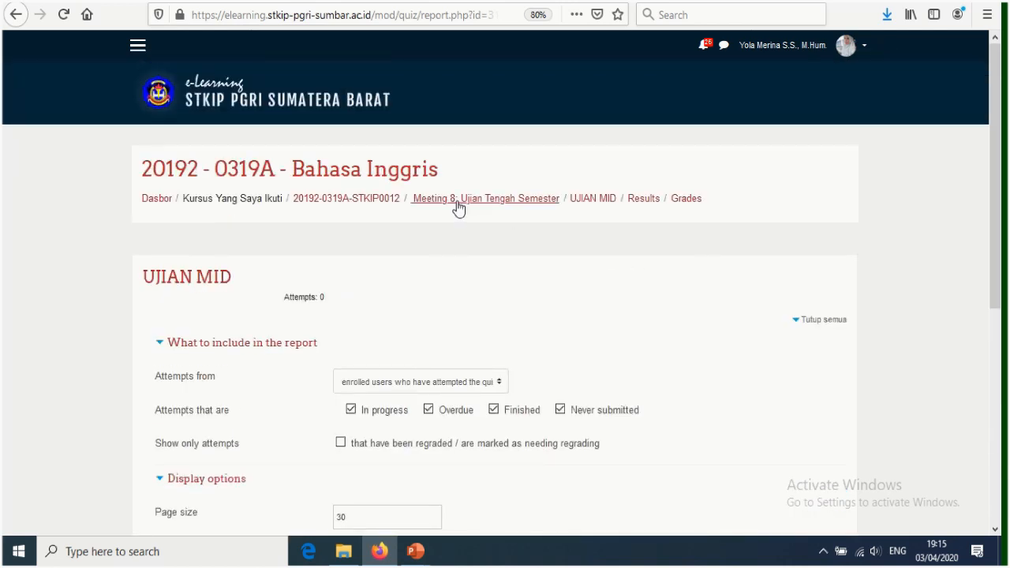
Return to the 20192-0319A-STKIP0012 course page and look through the meeting sections down to UJIAN MID in Meeting 8.
click(336, 203)
scroll(393, 254, down, 4)
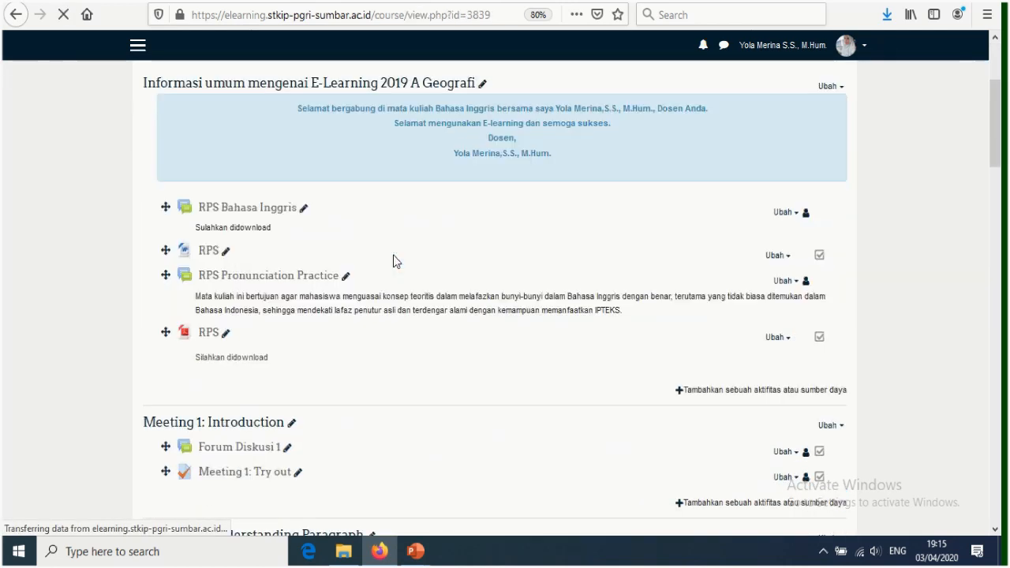
scroll(253, 347, down, 4)
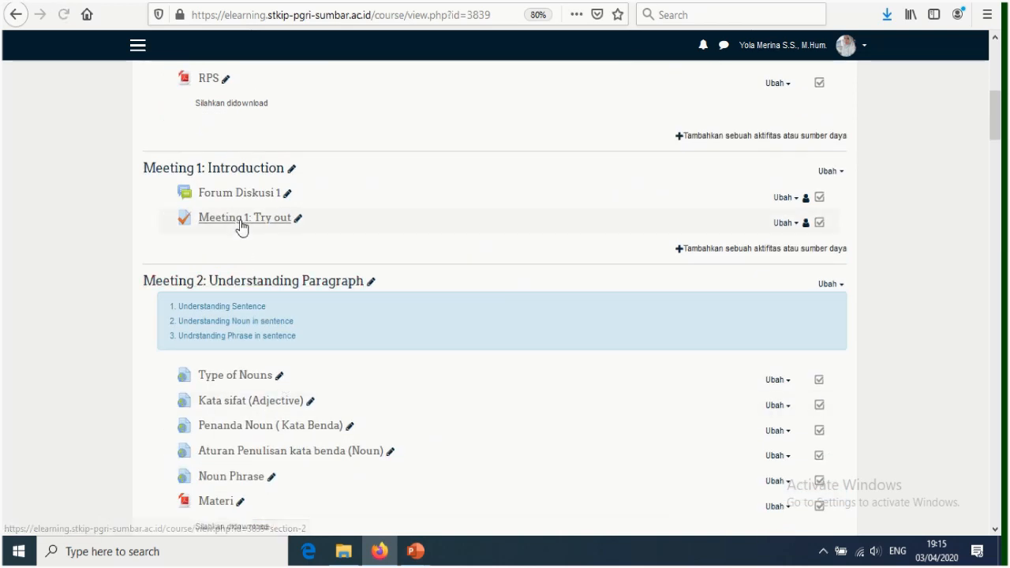
scroll(266, 302, down, 3)
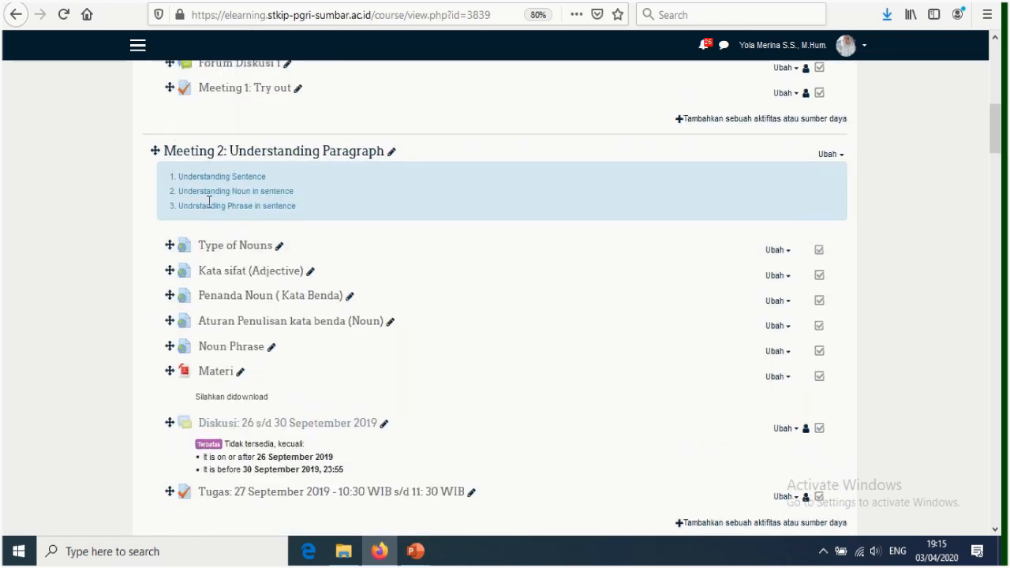
scroll(201, 395, down, 4)
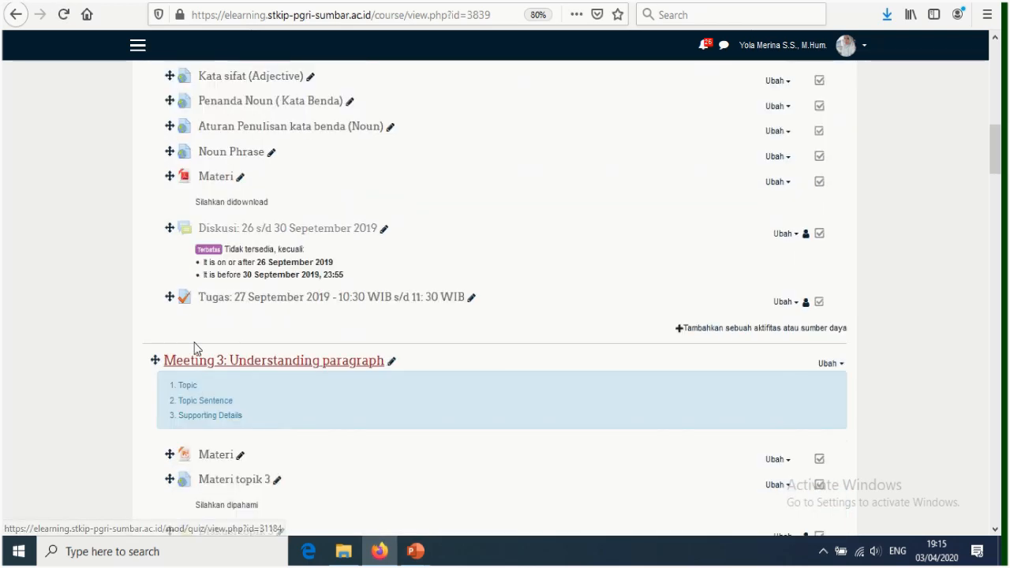
scroll(197, 347, down, 8)
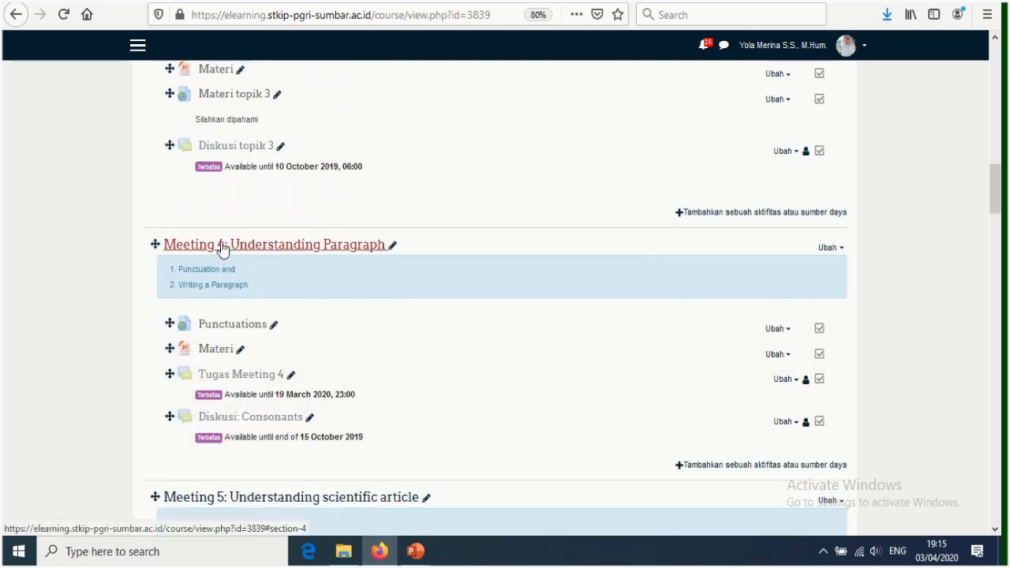
scroll(213, 237, up, 4)
scroll(222, 246, down, 10)
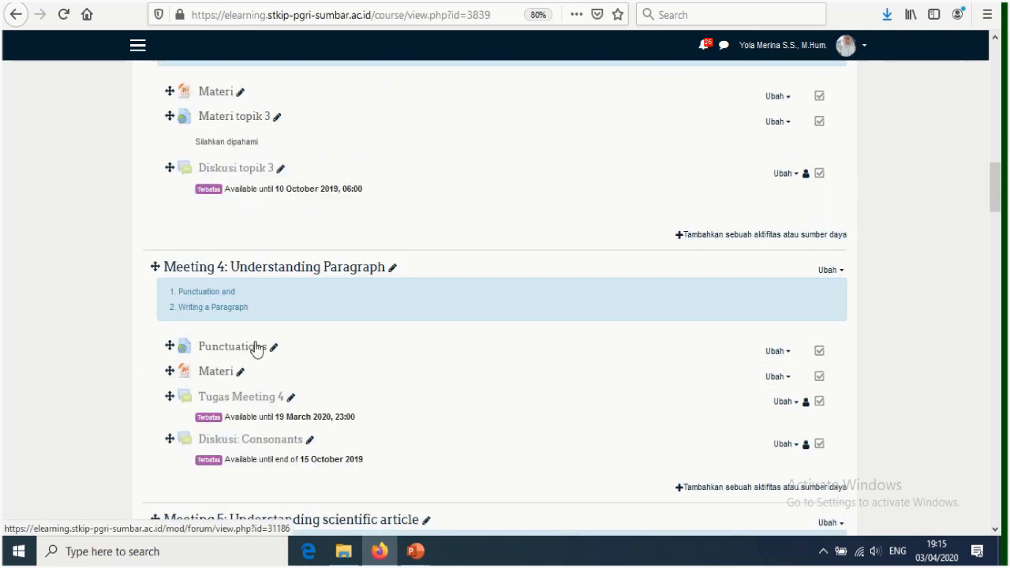
scroll(263, 351, down, 5)
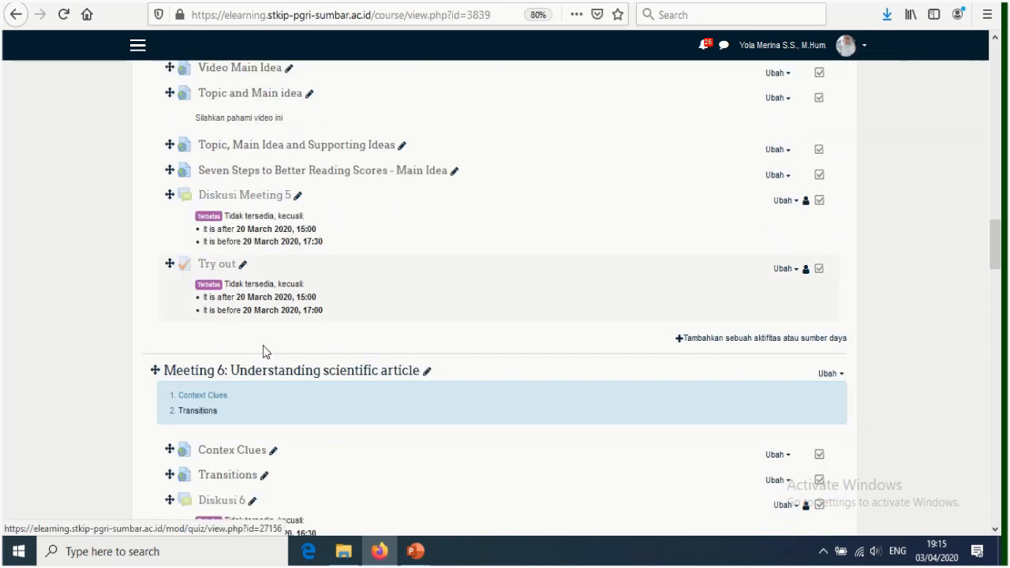
scroll(265, 251, down, 4)
scroll(298, 312, down, 7)
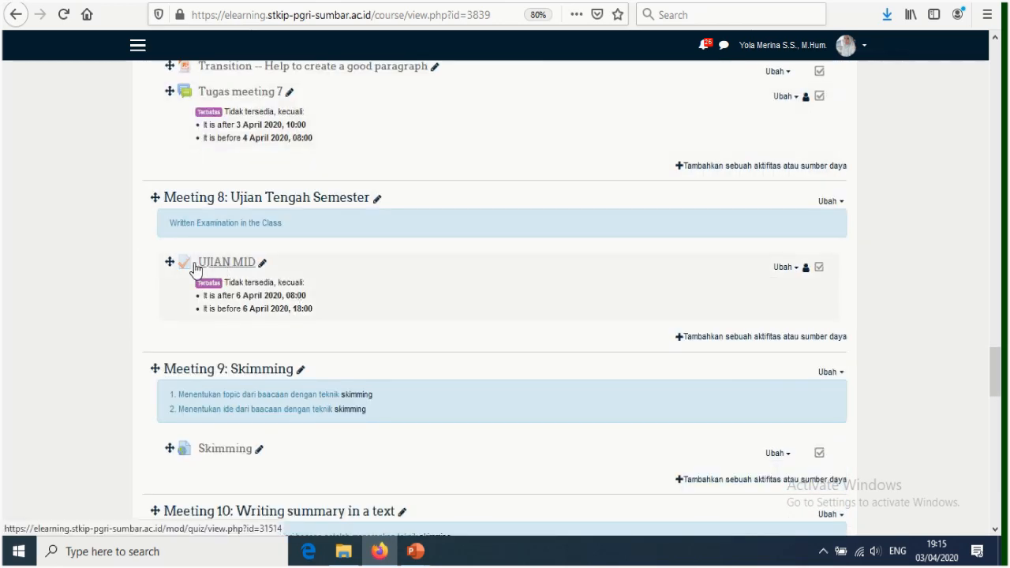
Open the Meeting 1: Try out quiz and display its Grades report.
scroll(268, 248, up, 7)
scroll(281, 235, up, 20)
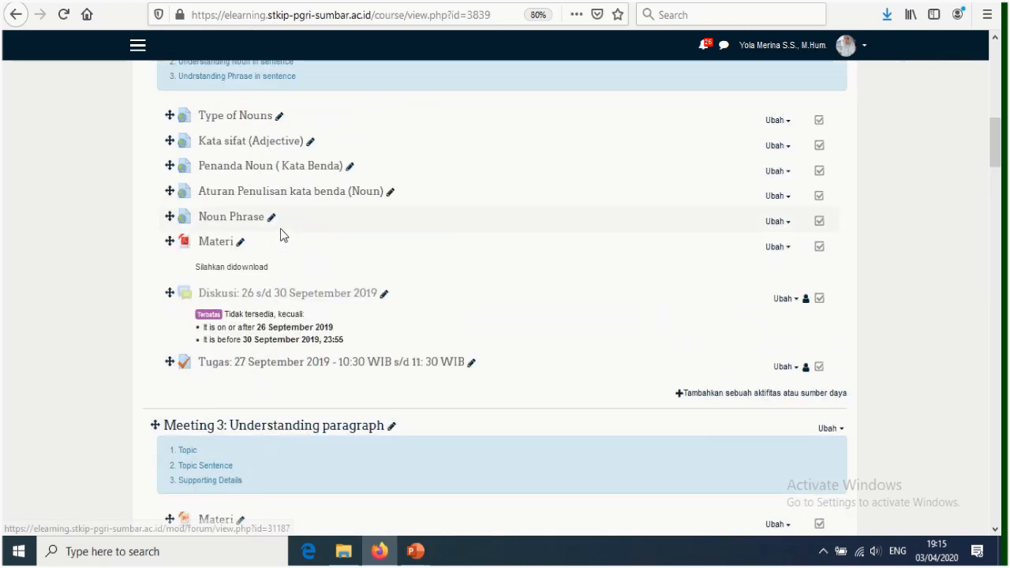
scroll(286, 306, down, 3)
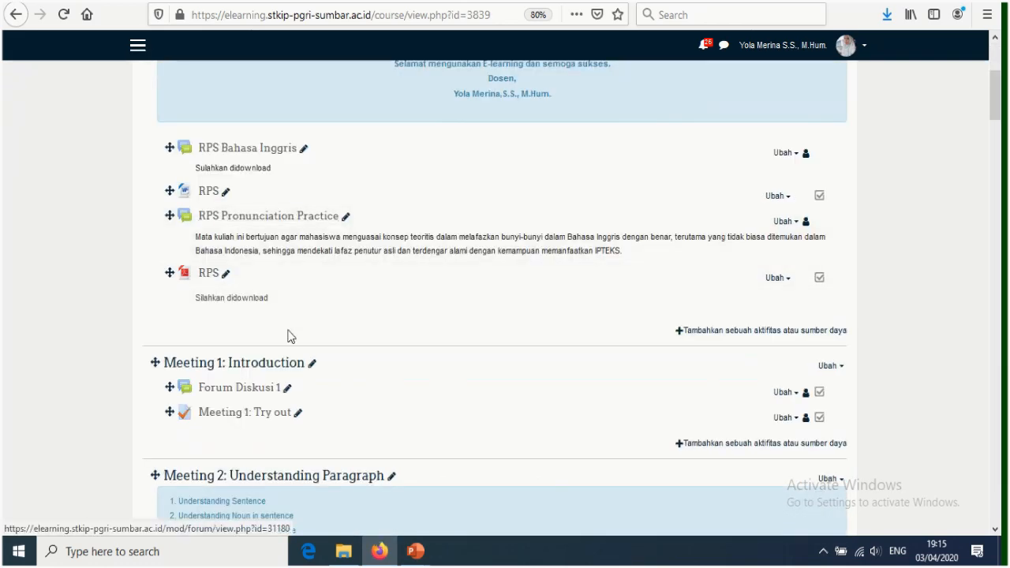
click(231, 418)
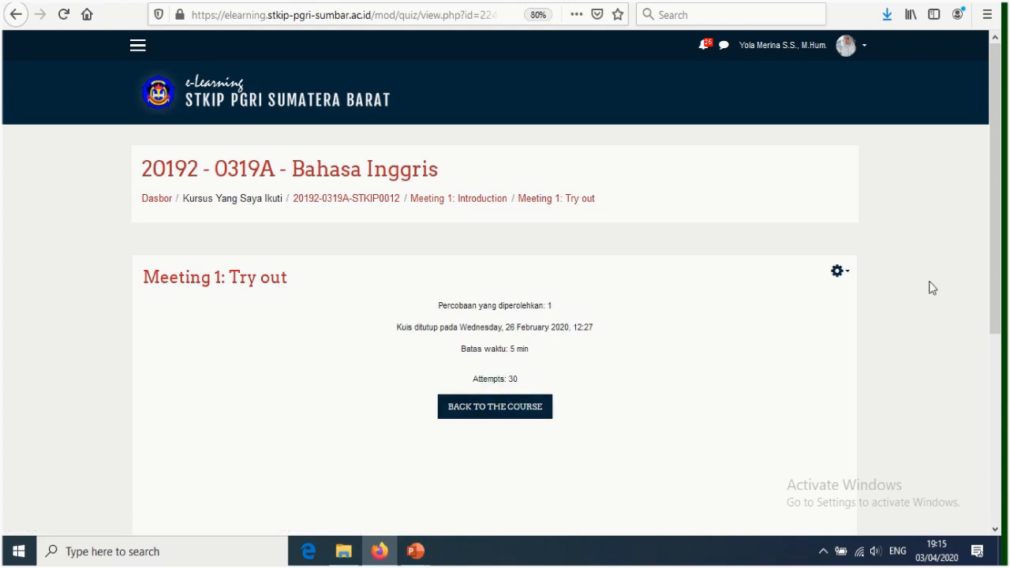
scroll(697, 235, down, 2)
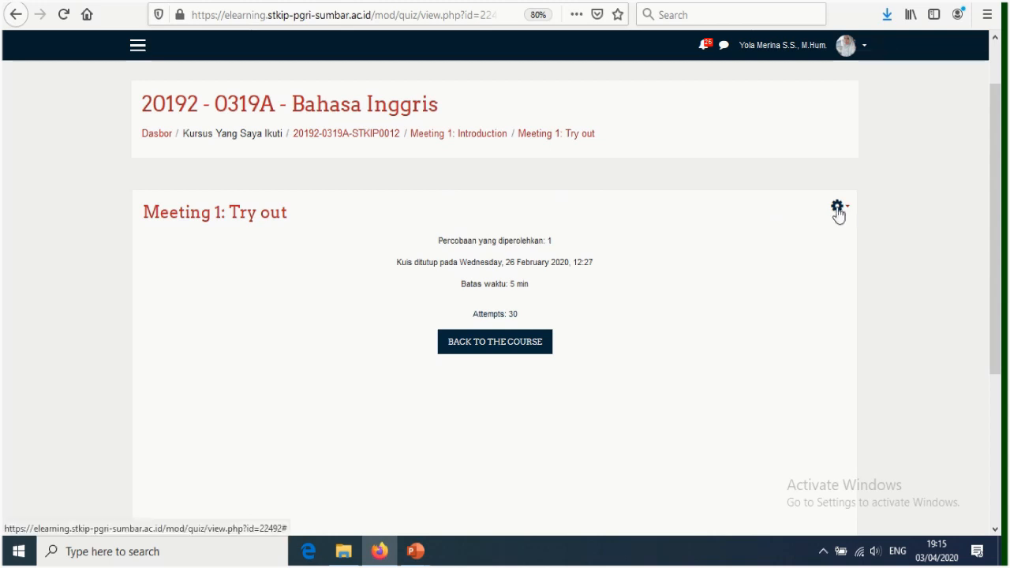
click(838, 208)
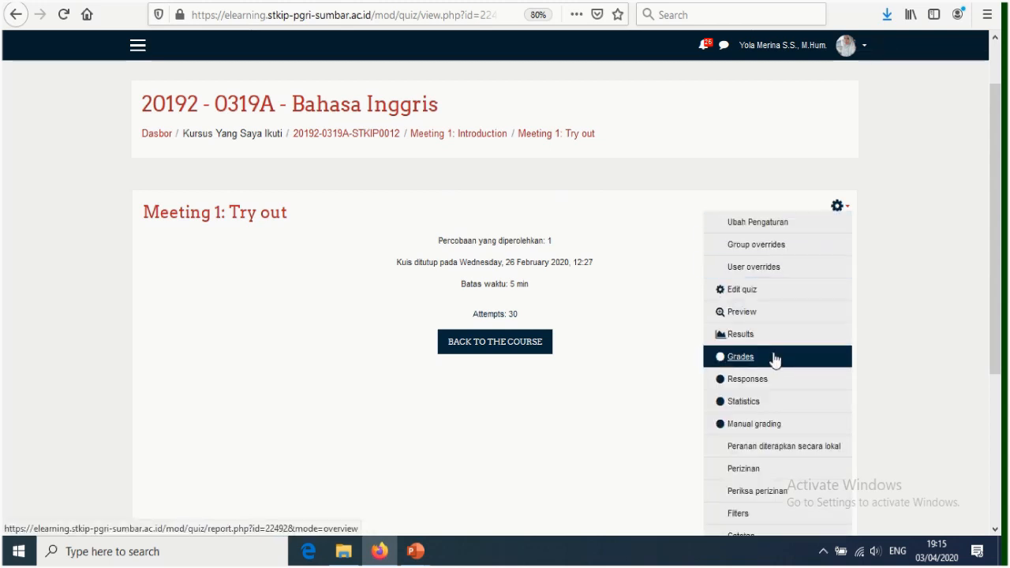
click(742, 363)
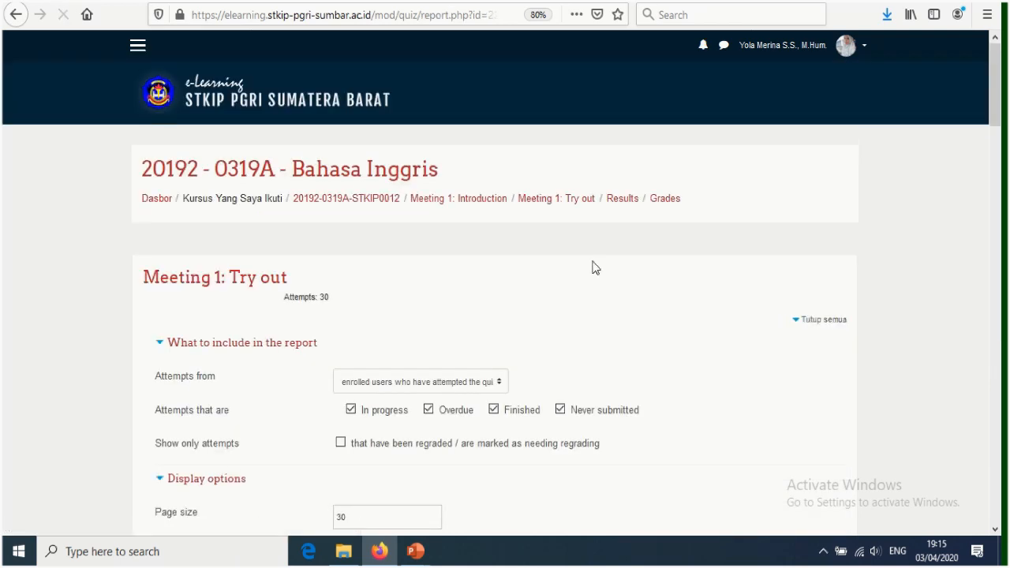
Examine the students' attempts, per-question marks and overall averages in the Meeting 1: Try out report, plus the chart of grade ranges.
scroll(593, 264, down, 5)
scroll(590, 265, down, 3)
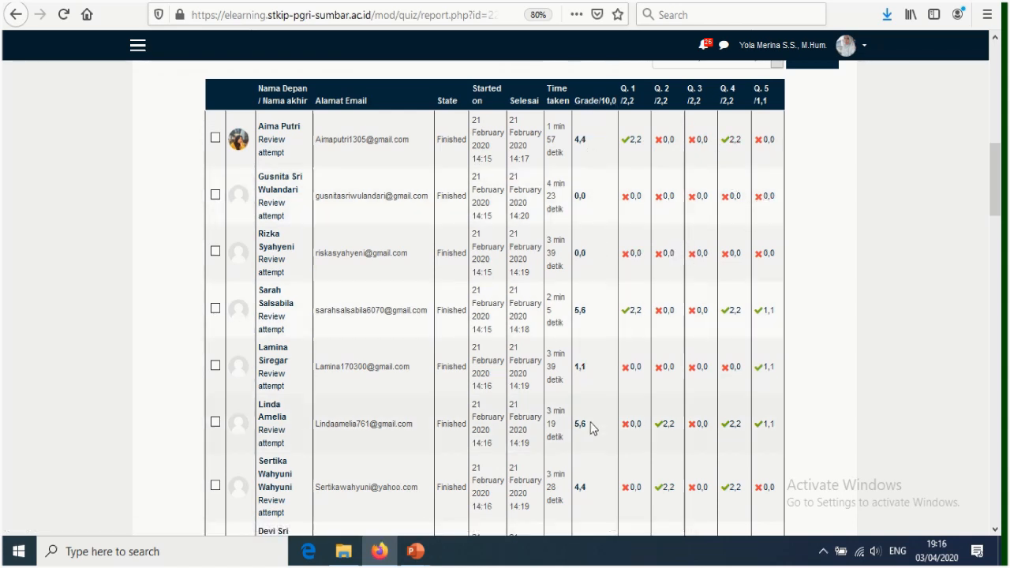
scroll(592, 426, down, 5)
scroll(585, 376, down, 10)
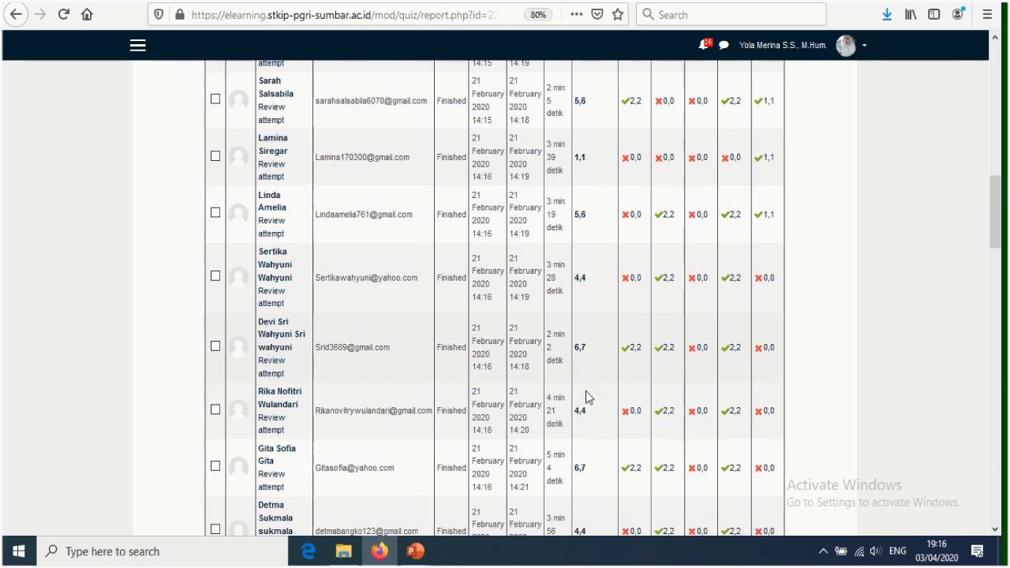
scroll(587, 362, down, 7)
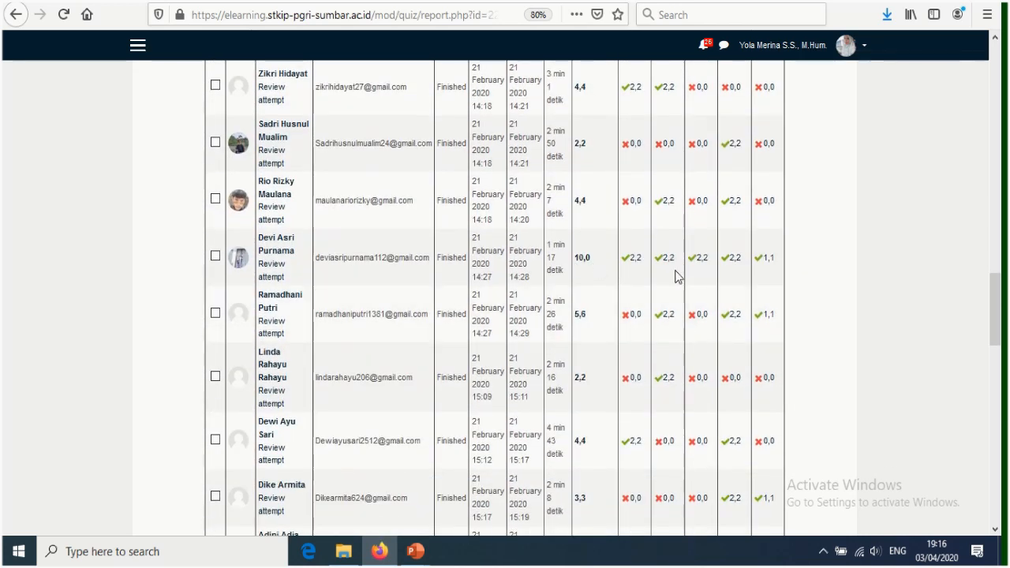
scroll(625, 363, down, 20)
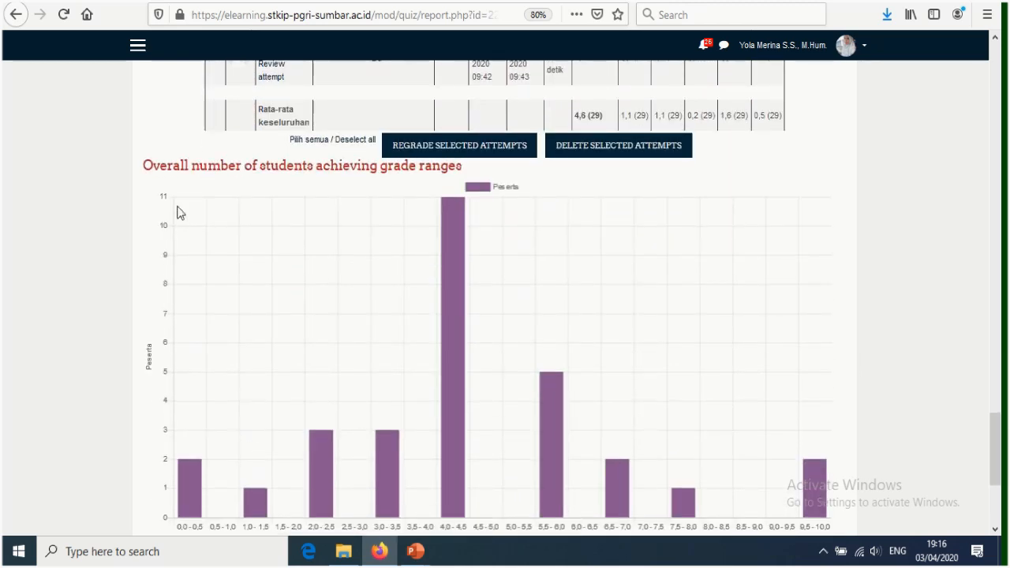
scroll(280, 334, down, 3)
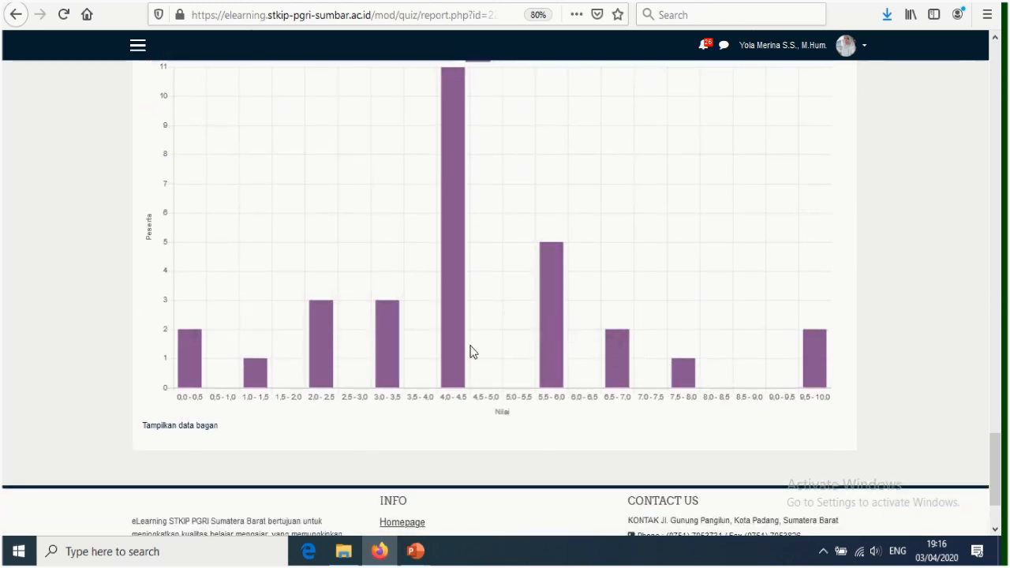
scroll(468, 352, up, 3)
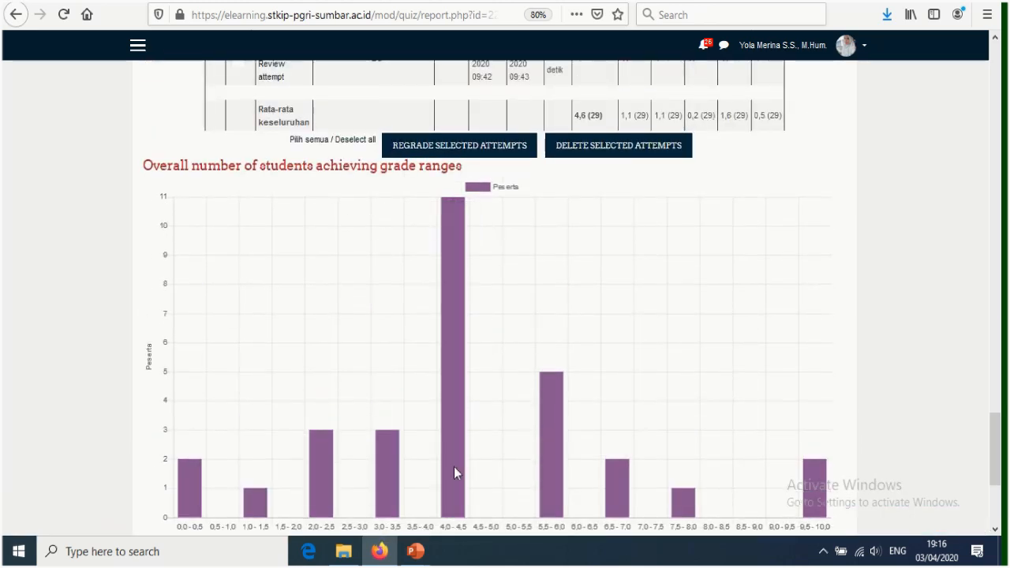
scroll(455, 471, up, 3)
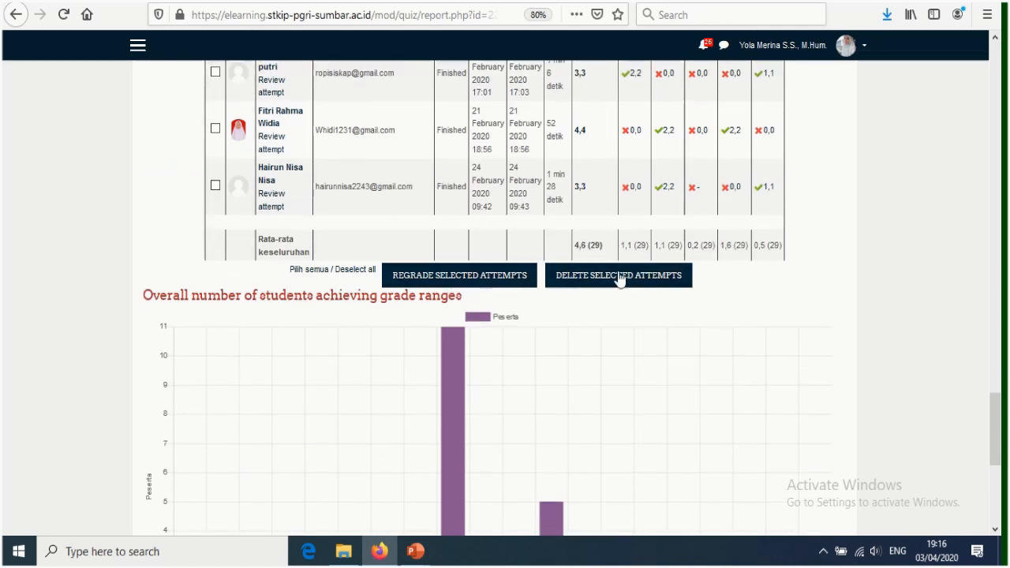
Request the Meeting 1: Try out grades table as a comma separated values download and dismiss the file-opening dialog.
scroll(647, 339, up, 20)
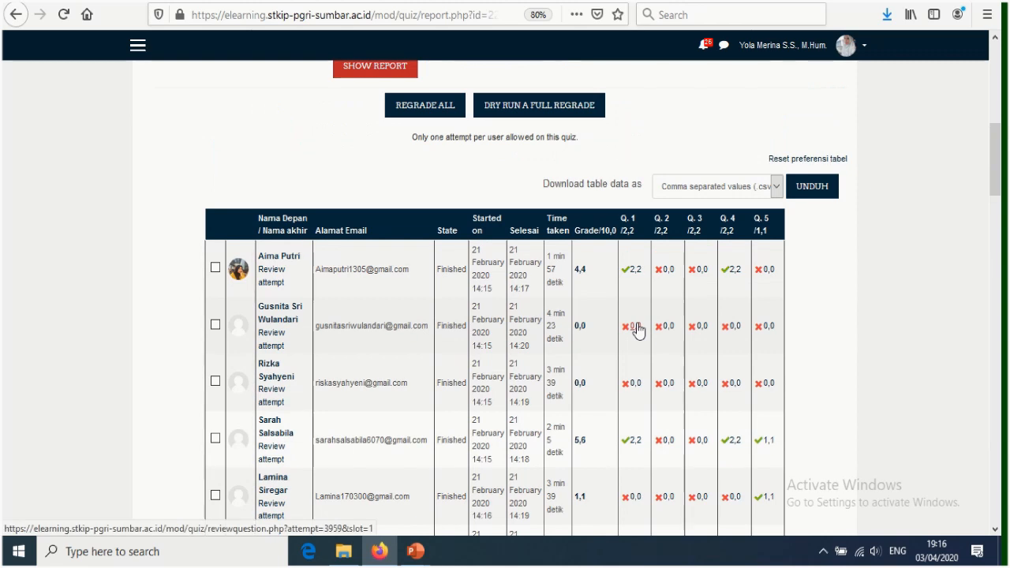
scroll(642, 347, up, 4)
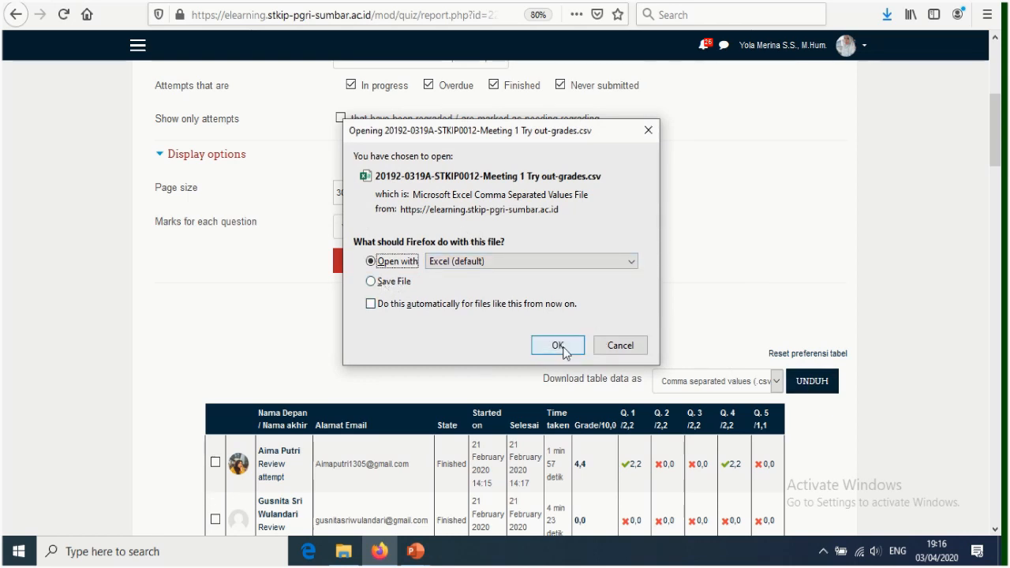
click(648, 130)
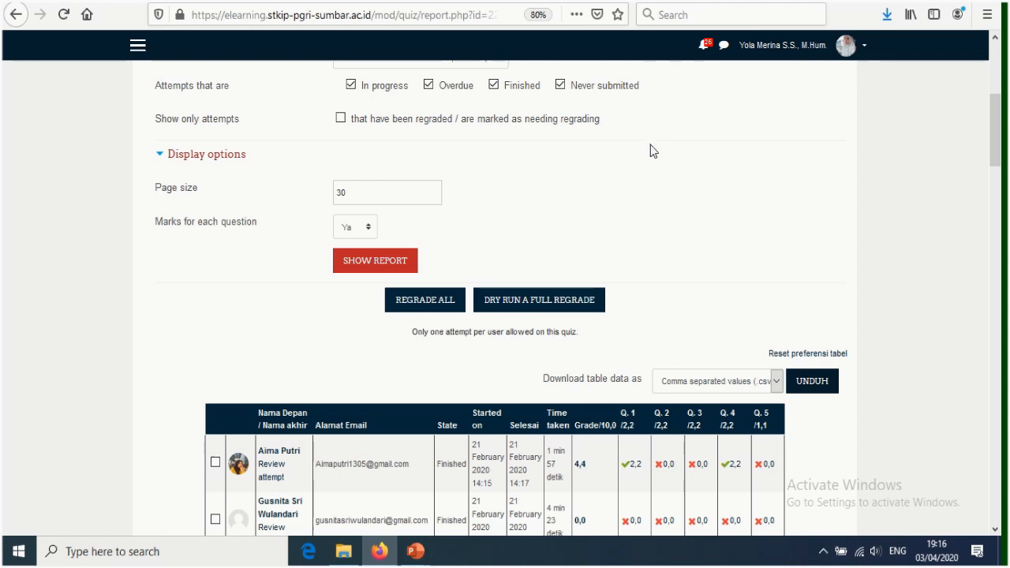
Recheck the attempts report, return to the course page from it and look through the meeting sections, ending at UJIAN MID in Meeting 8.
scroll(690, 169, up, 5)
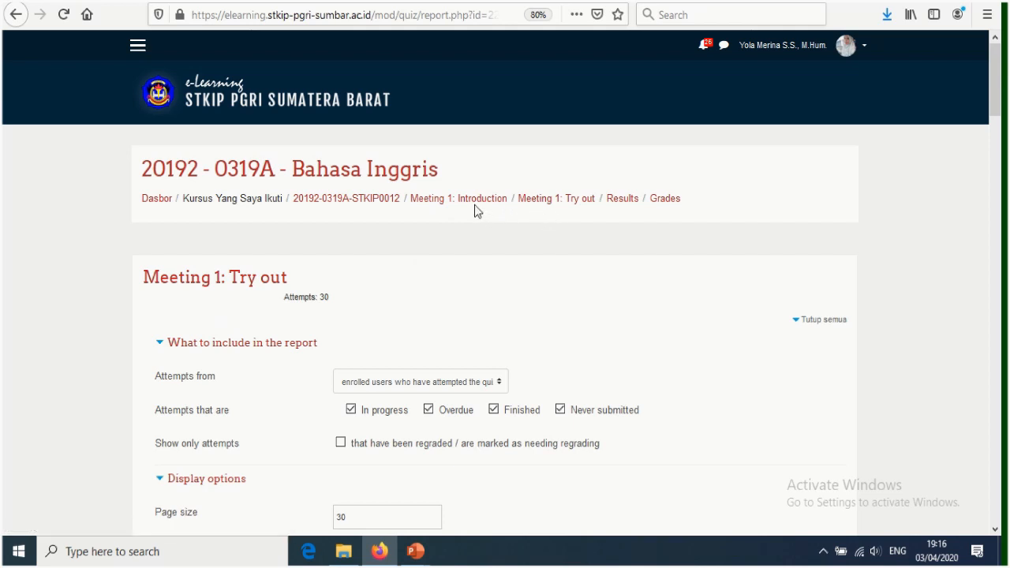
scroll(563, 291, down, 9)
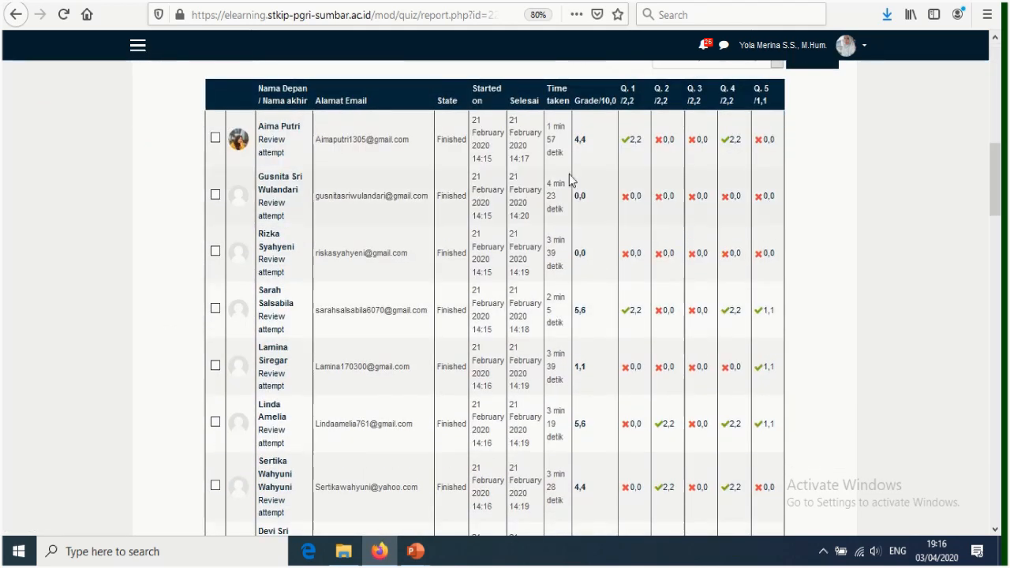
scroll(599, 294, down, 3)
scroll(600, 294, up, 12)
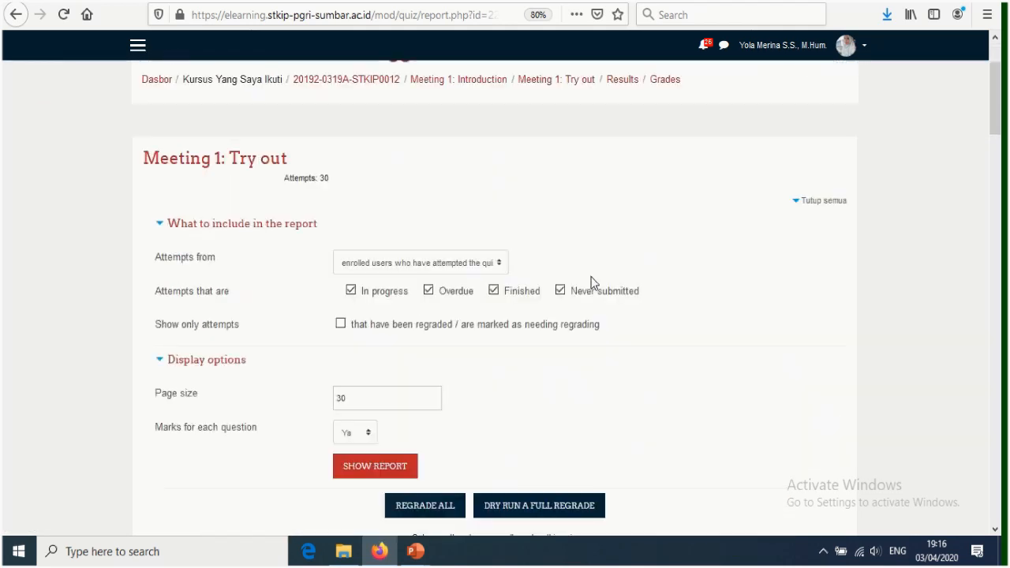
scroll(593, 283, up, 2)
click(459, 202)
scroll(599, 246, up, 3)
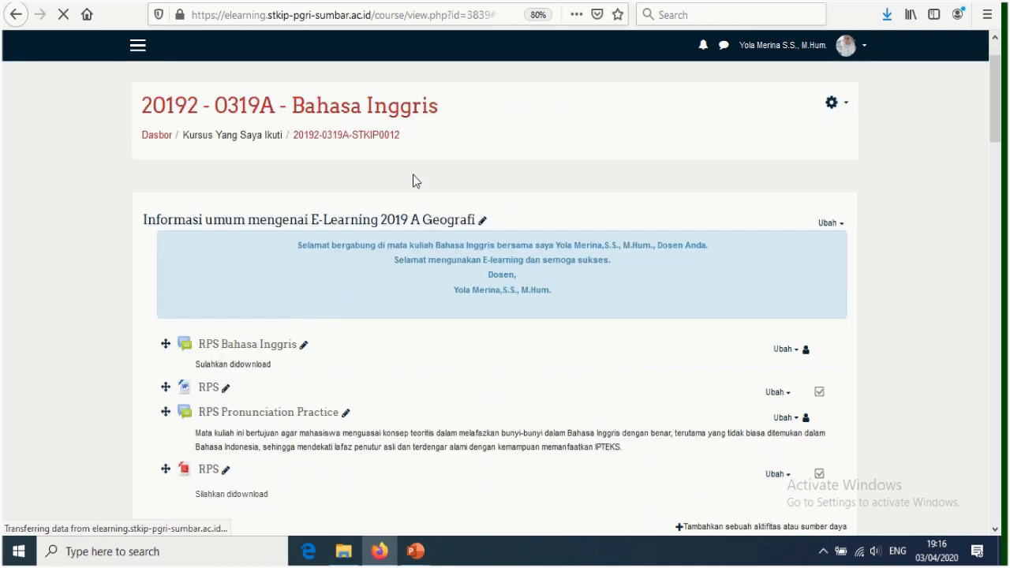
scroll(417, 182, down, 10)
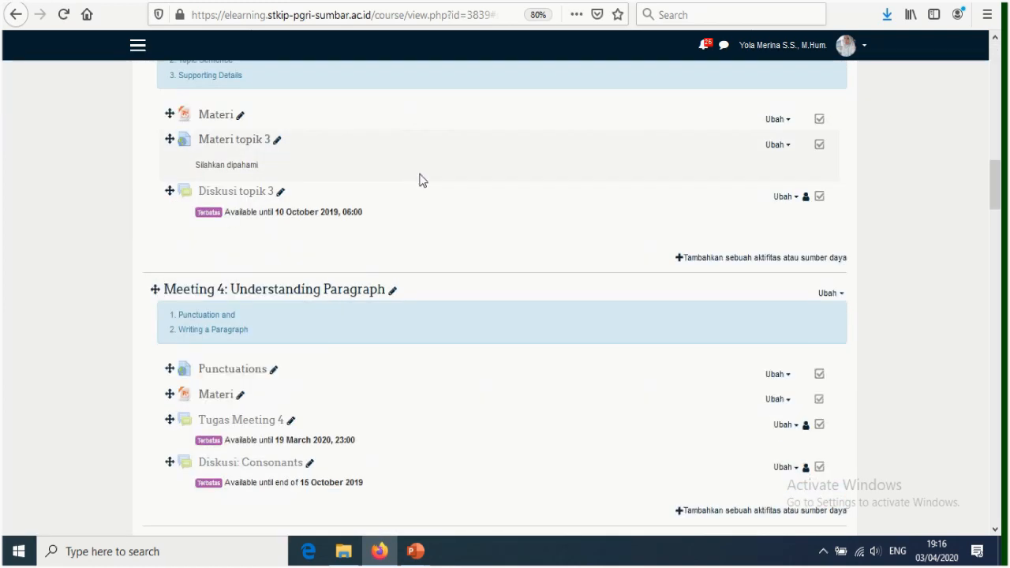
scroll(426, 189, down, 4)
scroll(430, 197, down, 3)
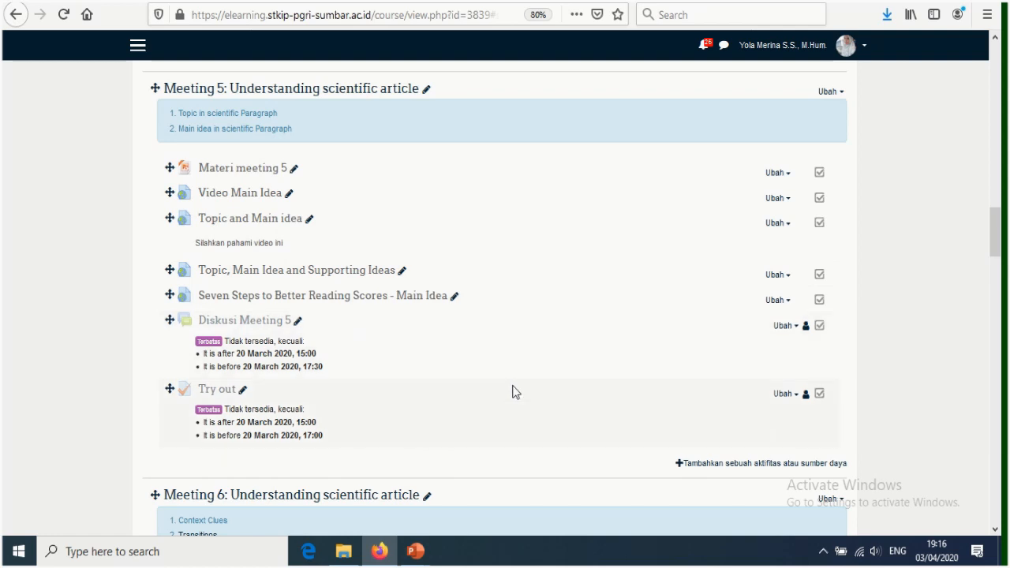
scroll(507, 363, down, 4)
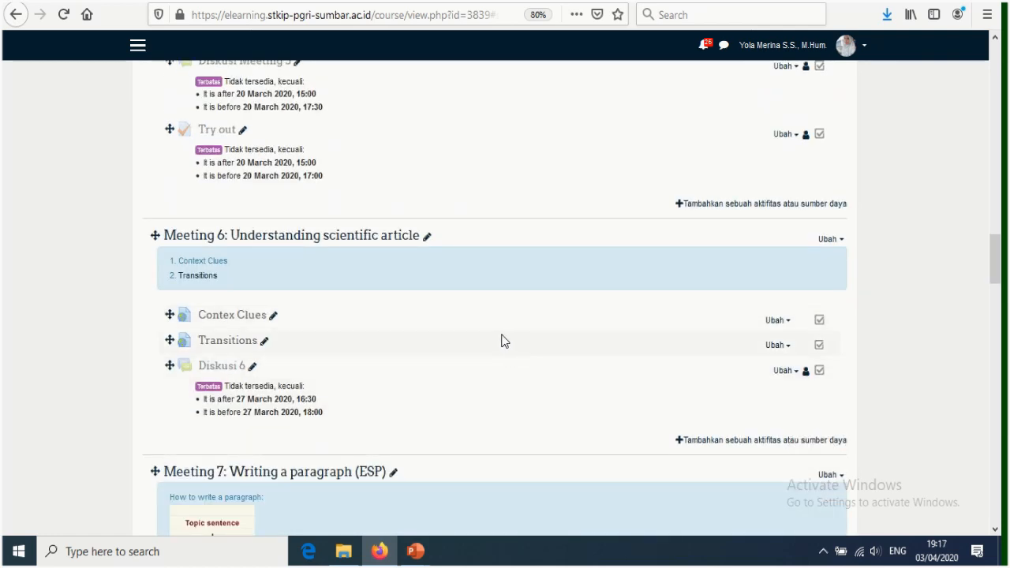
scroll(496, 332, down, 13)
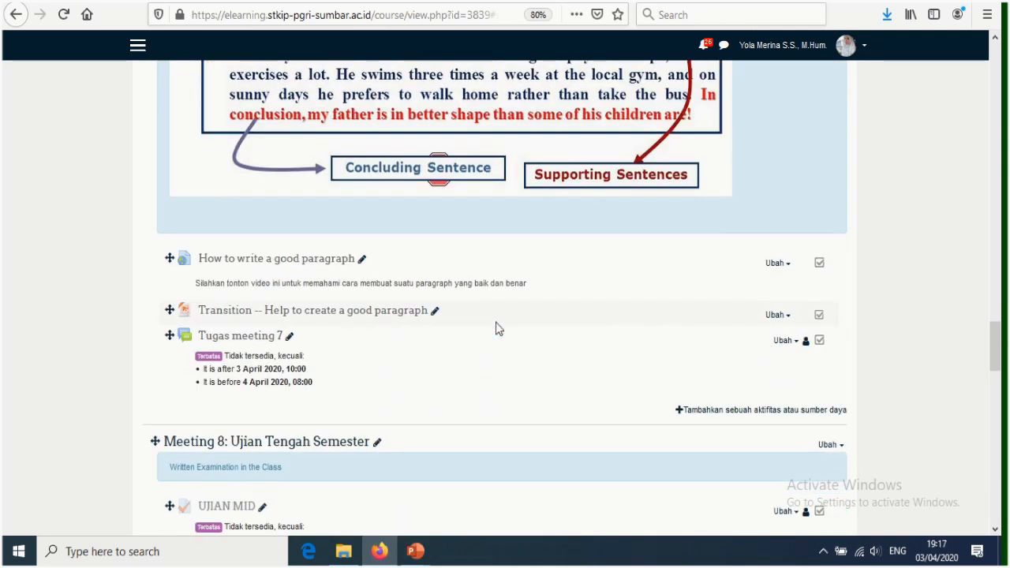
scroll(497, 324, down, 10)
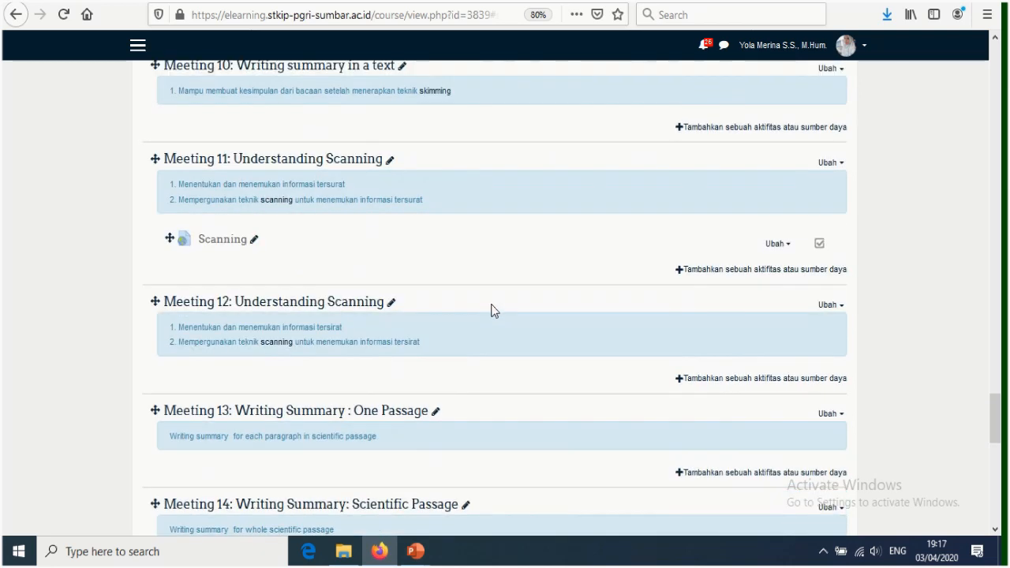
scroll(494, 310, up, 5)
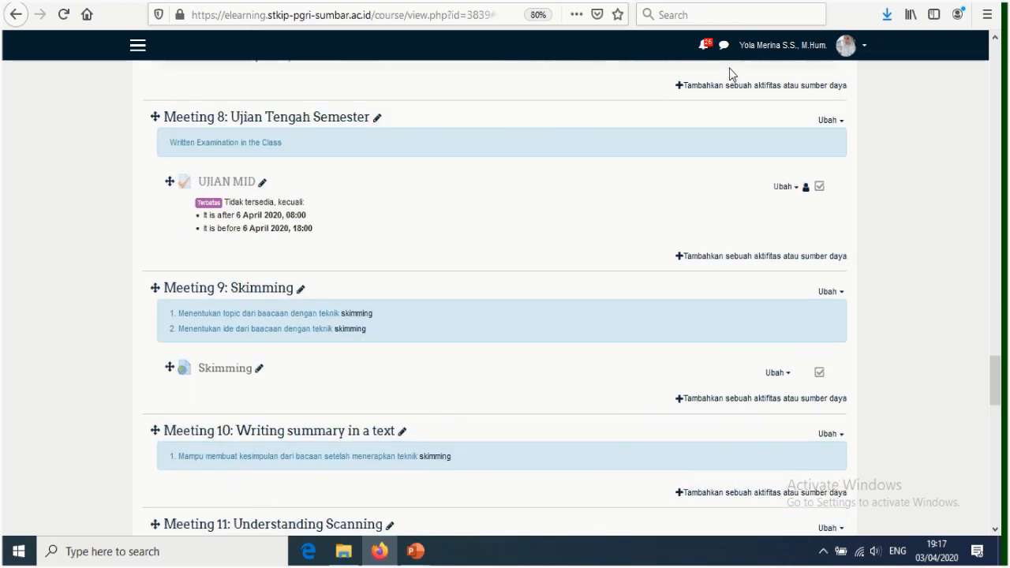
mouse_move(417, 550)
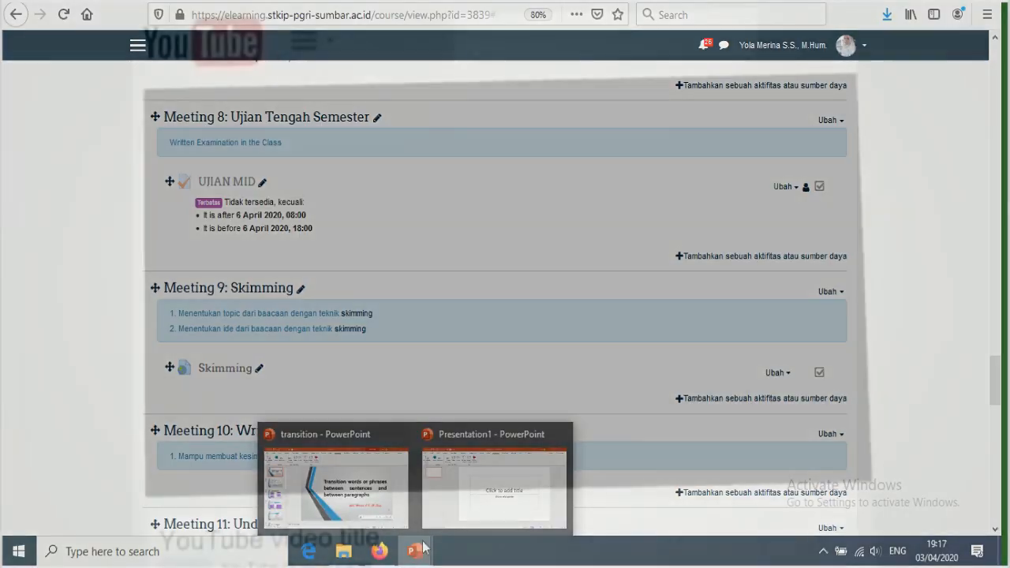